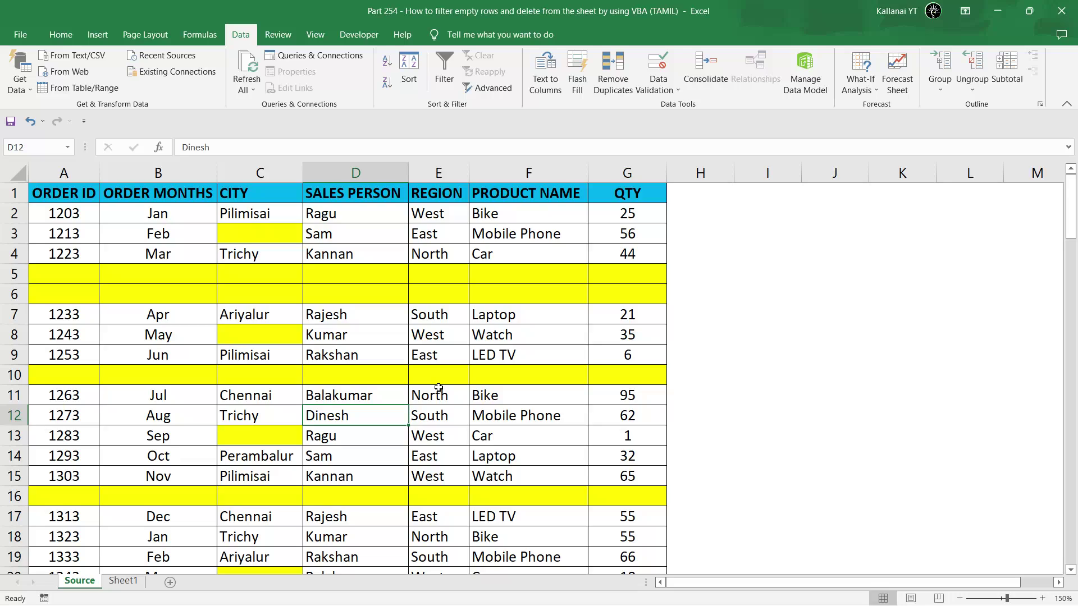
Point out the empty rows in the order table and the Apr order below them
click(190, 294)
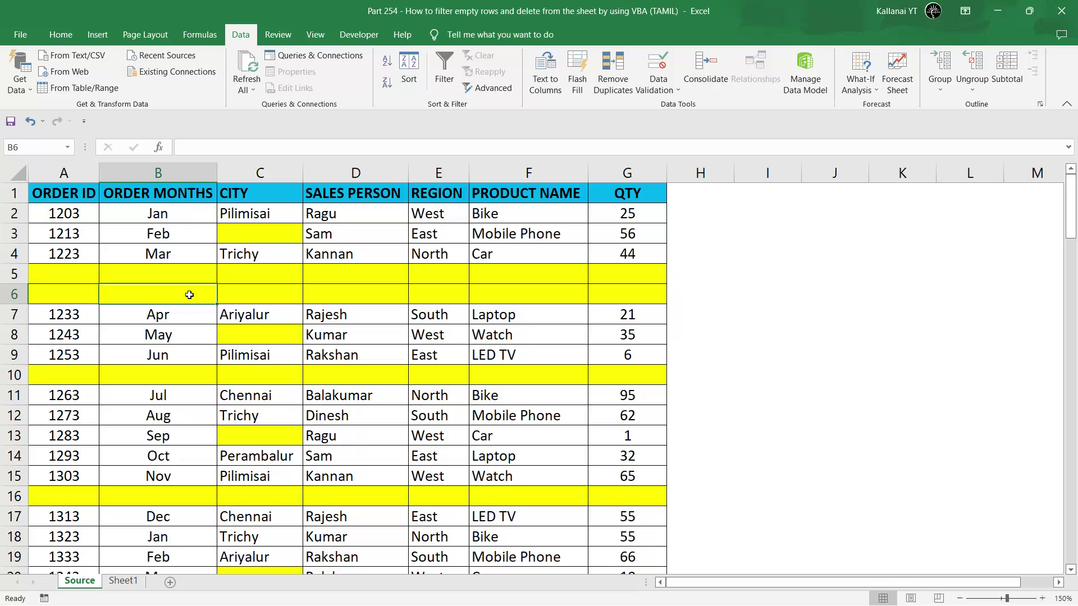
click(298, 295)
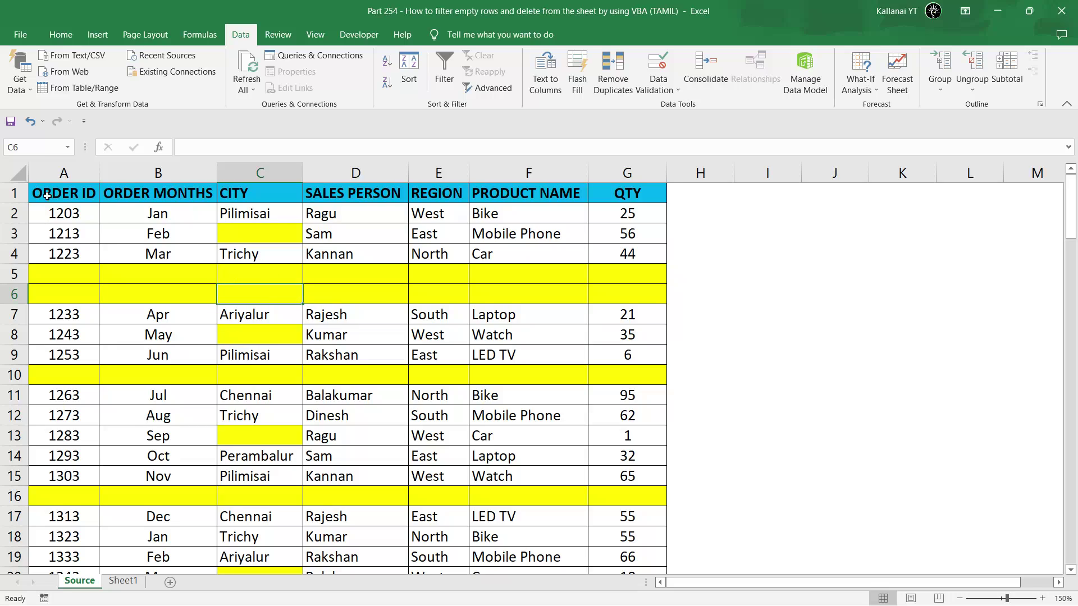
click(14, 193)
click(132, 247)
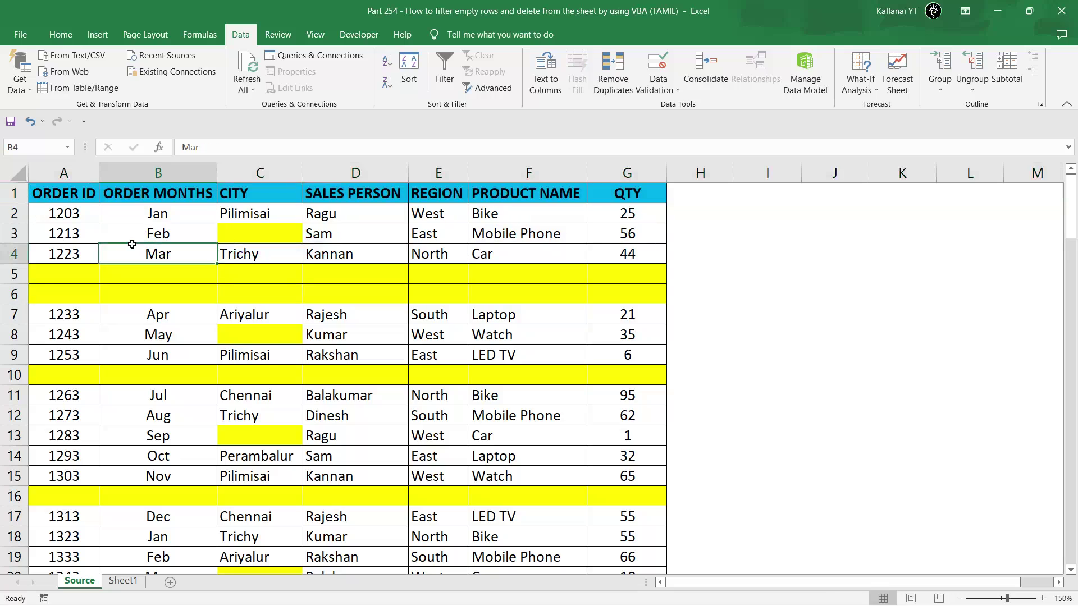
click(17, 274)
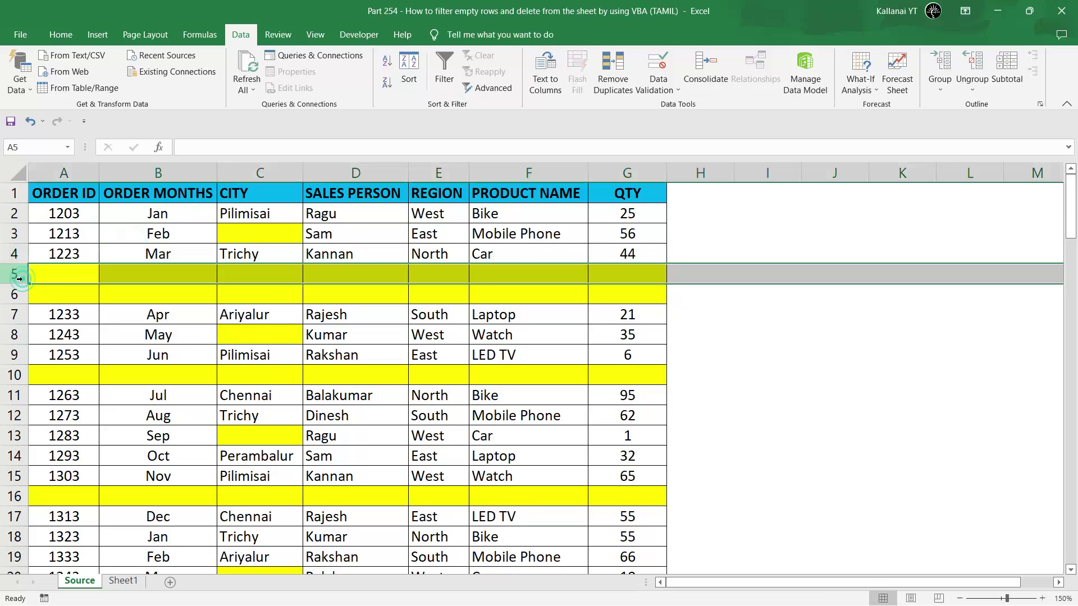
click(53, 296)
click(206, 318)
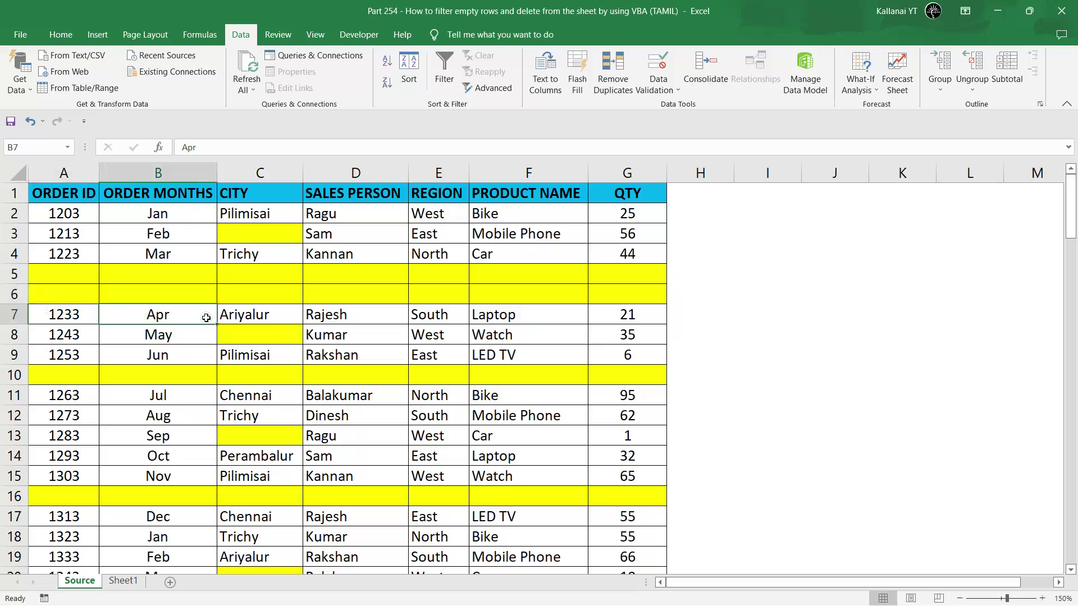
Check the blank City cells in rows 3, 5 and 8, then add AutoFilter to header row 1
click(259, 173)
click(247, 231)
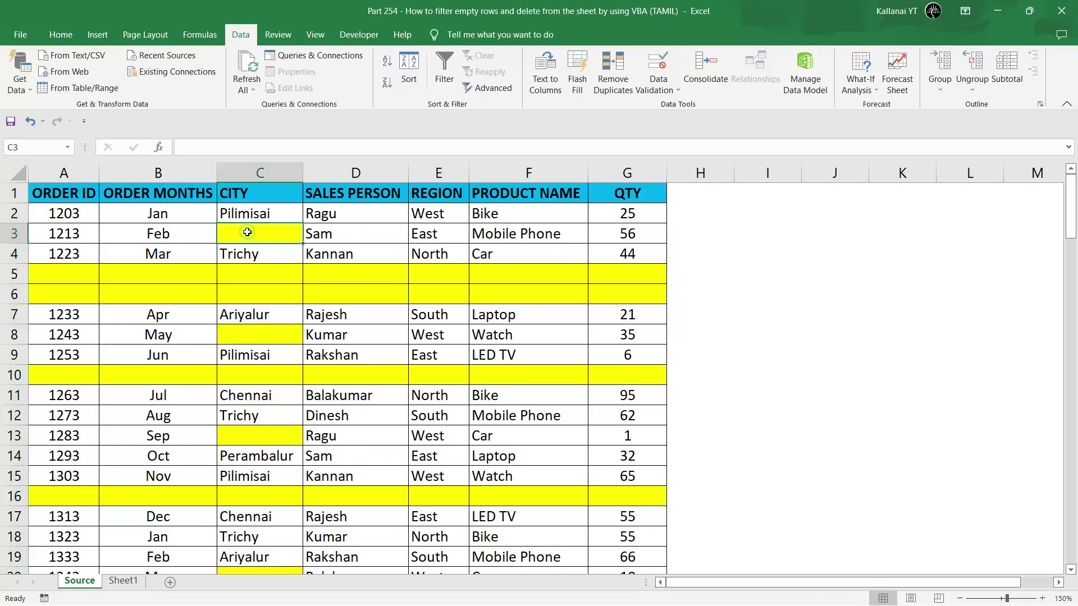
click(243, 335)
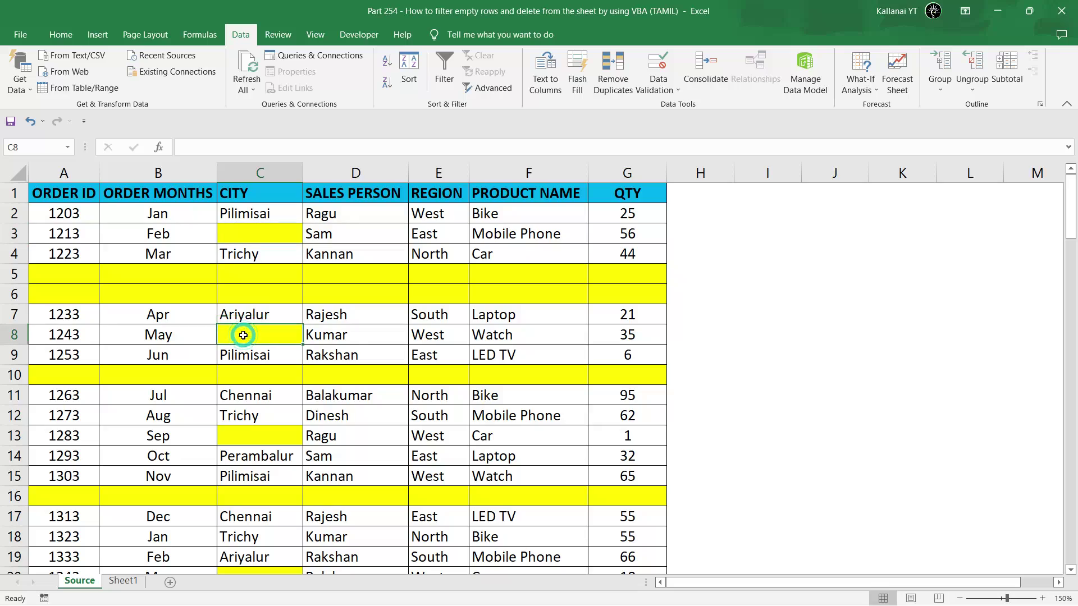
click(243, 355)
click(255, 234)
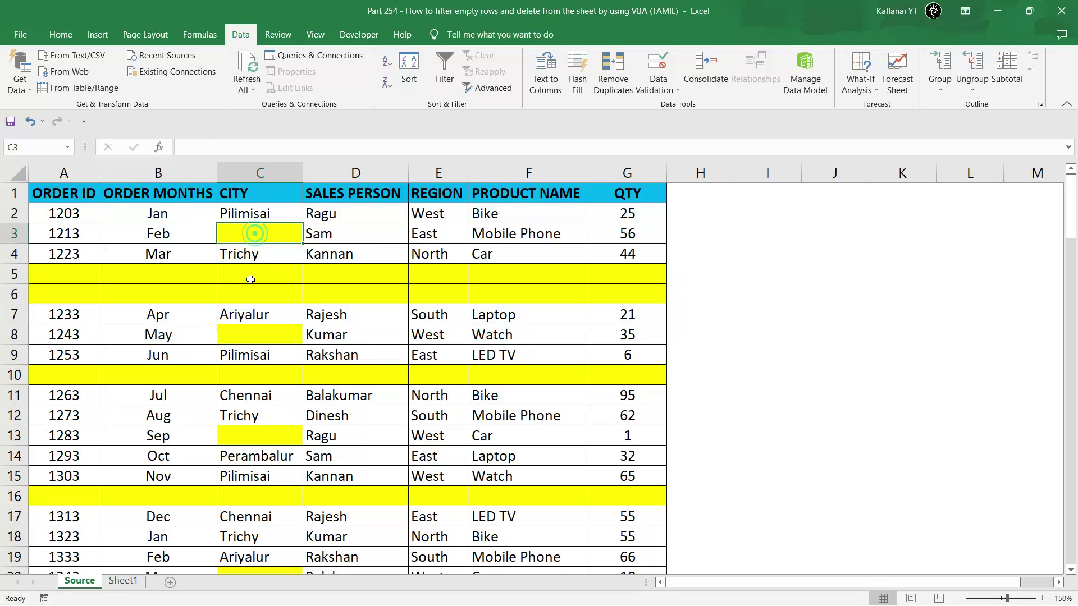
click(251, 280)
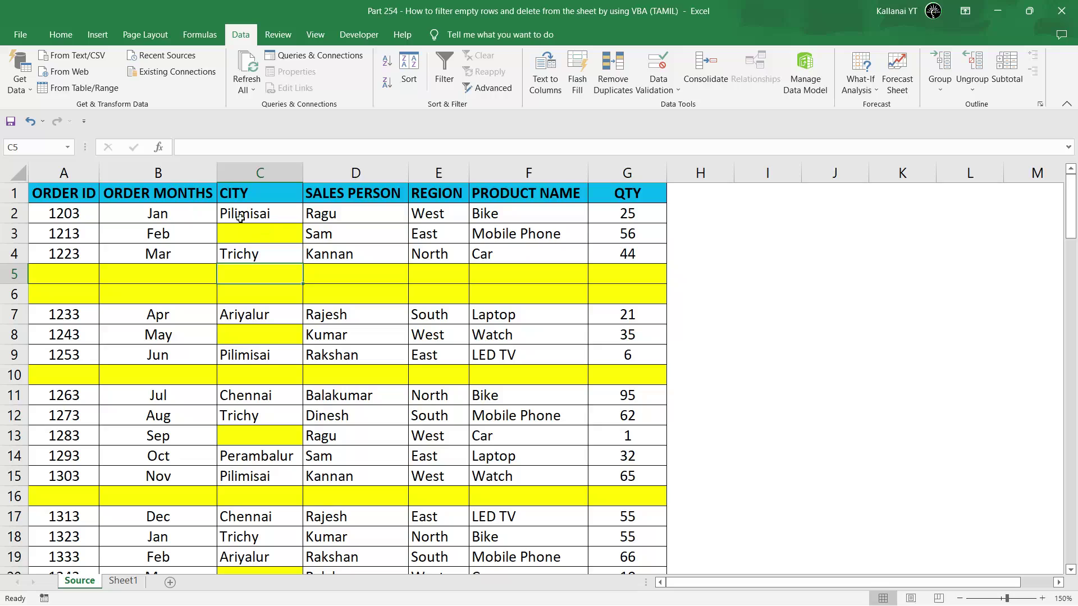
click(189, 245)
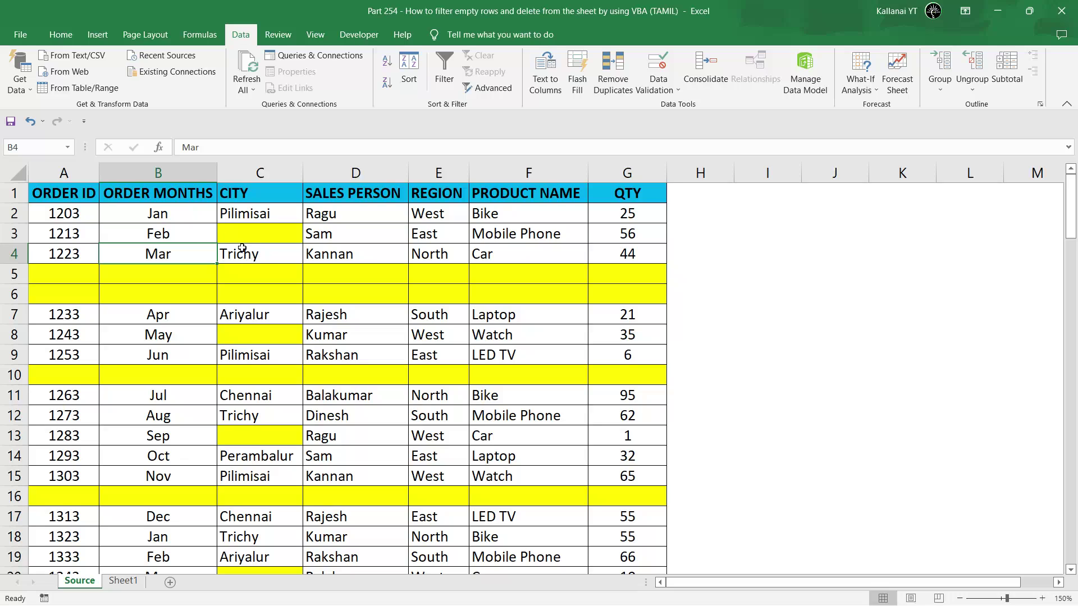
click(242, 194)
click(254, 254)
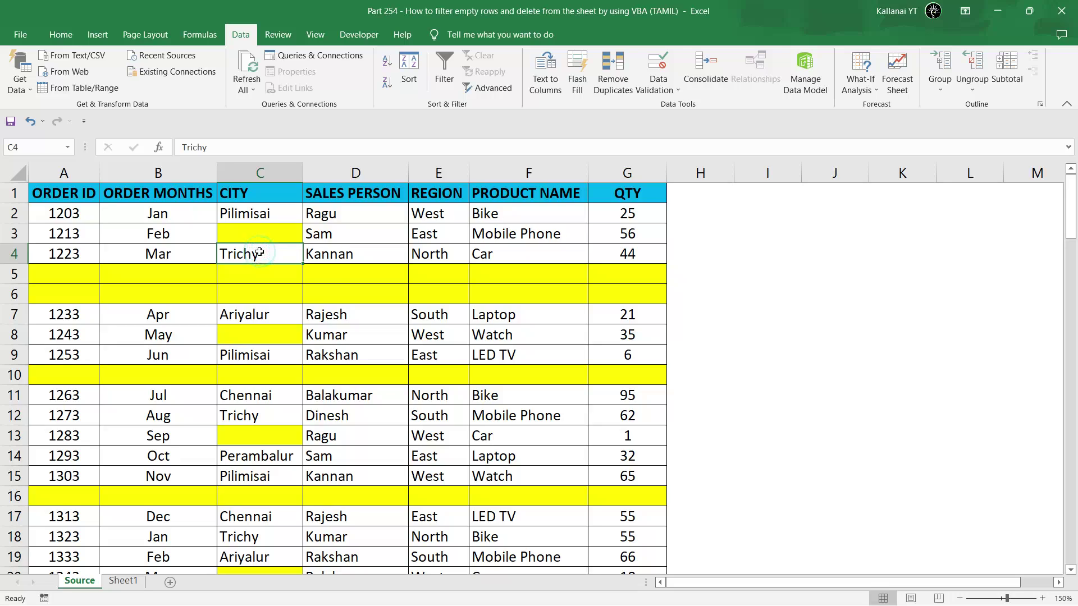
click(338, 285)
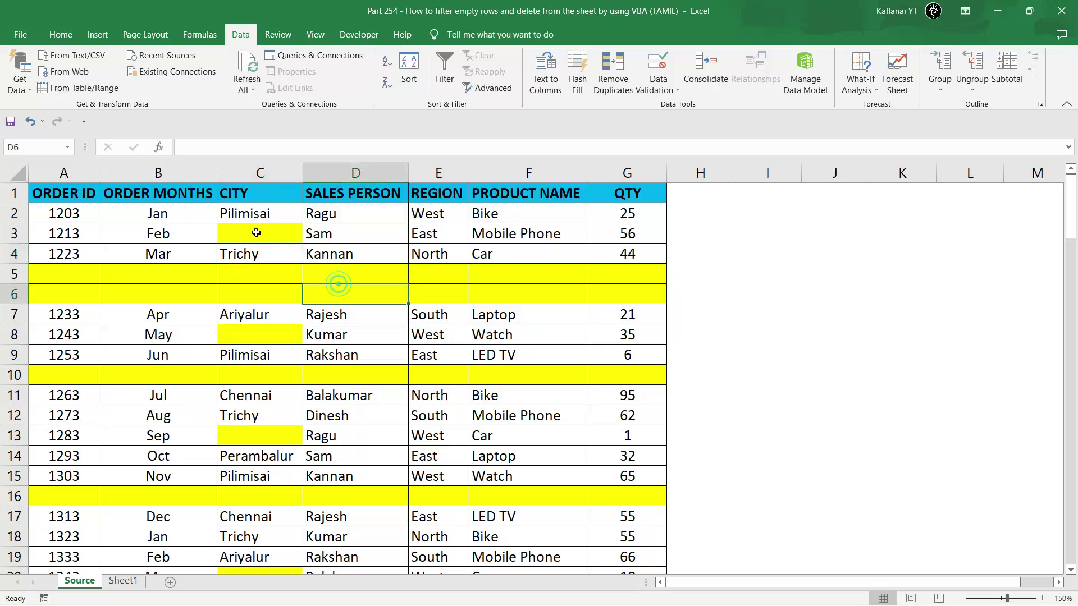
click(331, 237)
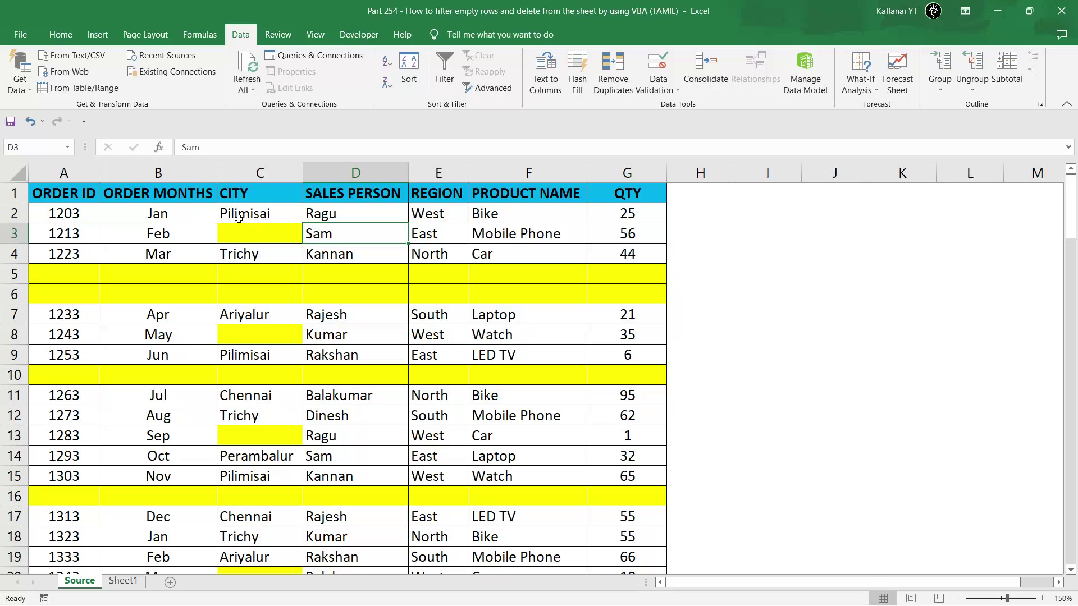
click(442, 66)
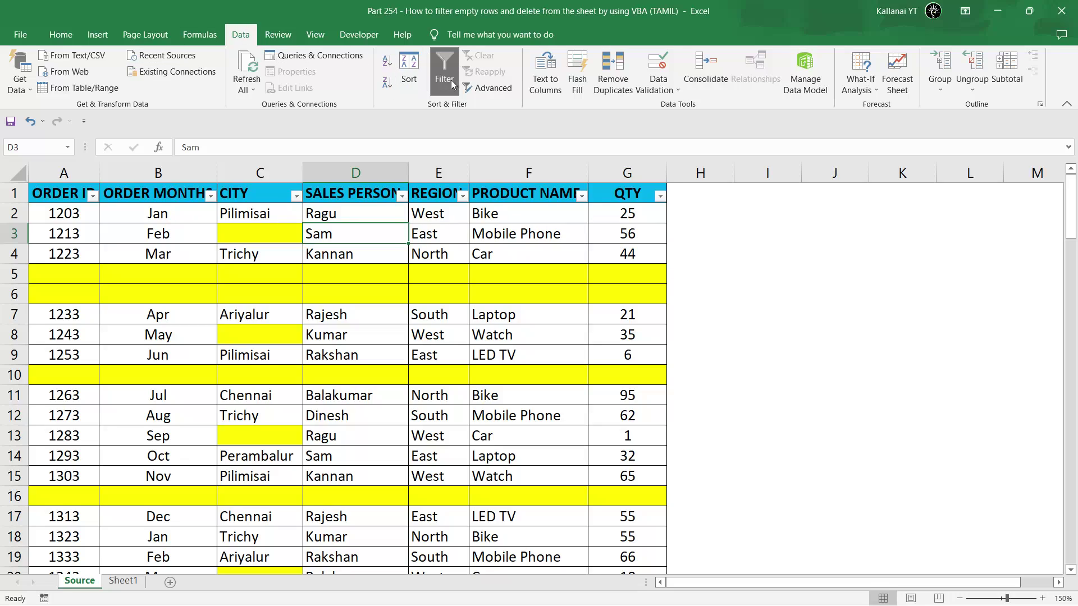
Filter the CITY column to show only (Blanks)
click(295, 197)
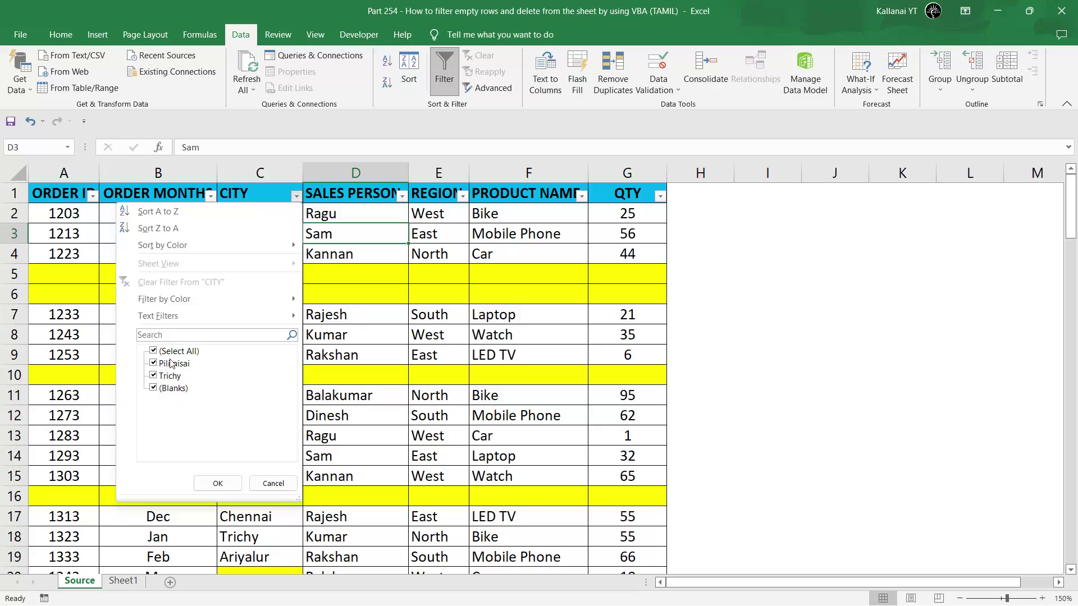
click(153, 351)
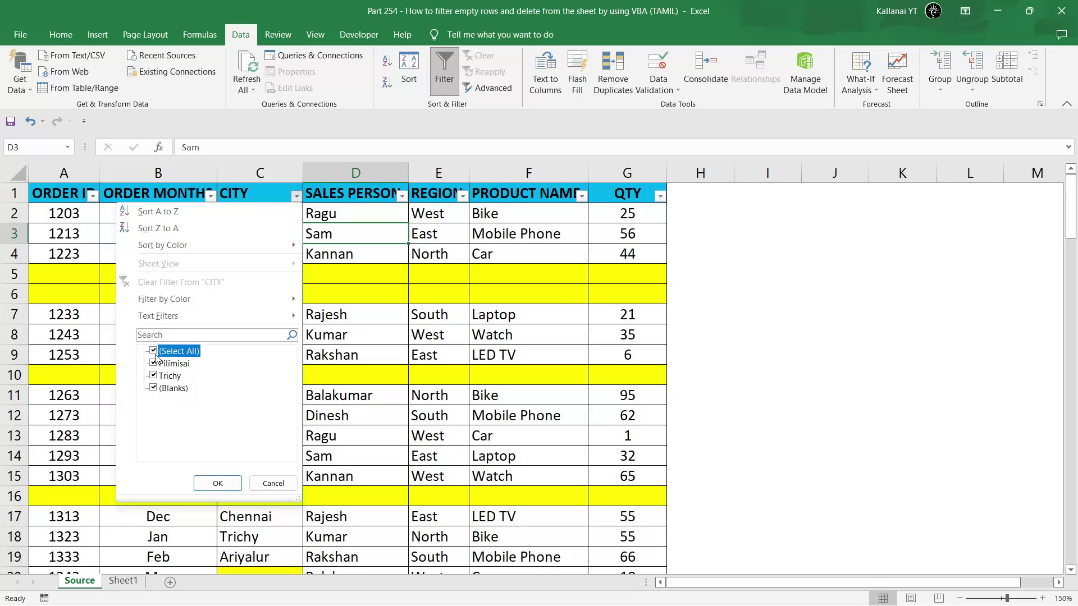
click(153, 388)
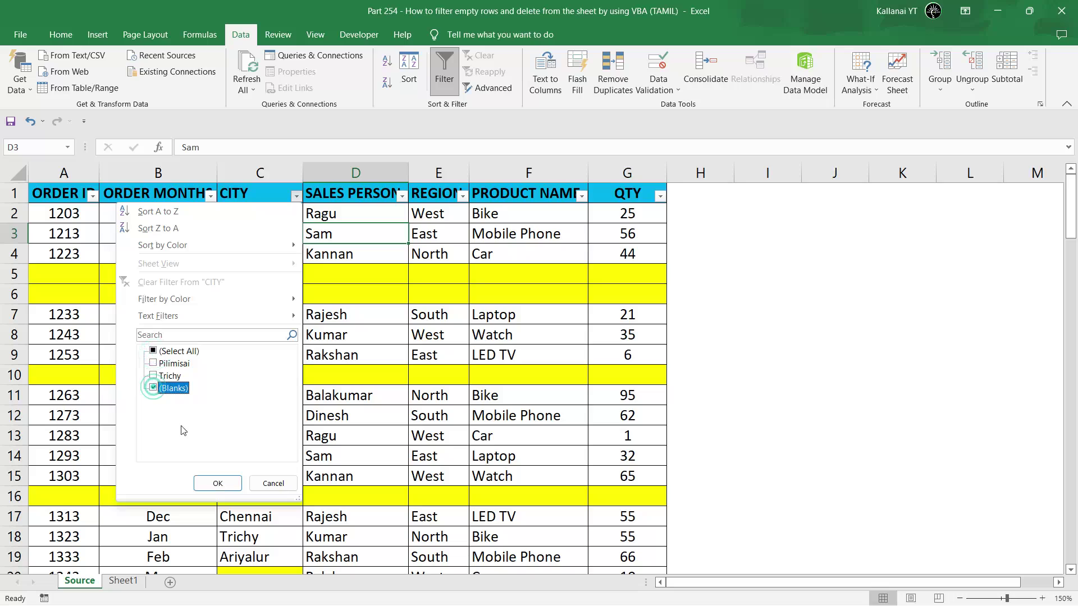
click(217, 483)
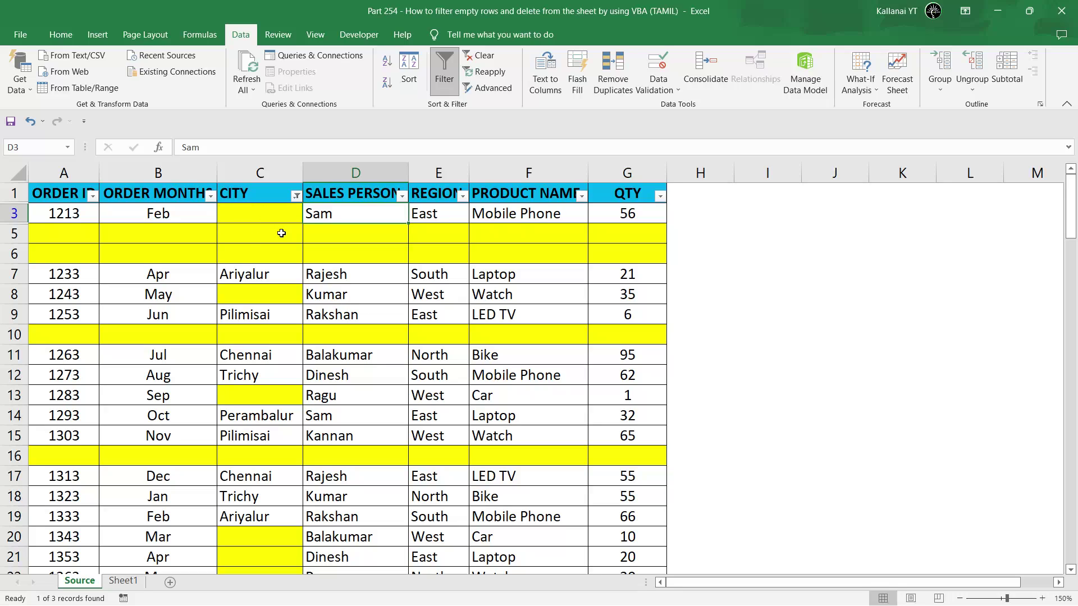
Inspect the blank cells in column C, then turn filtering off
drag(234, 209, 247, 526)
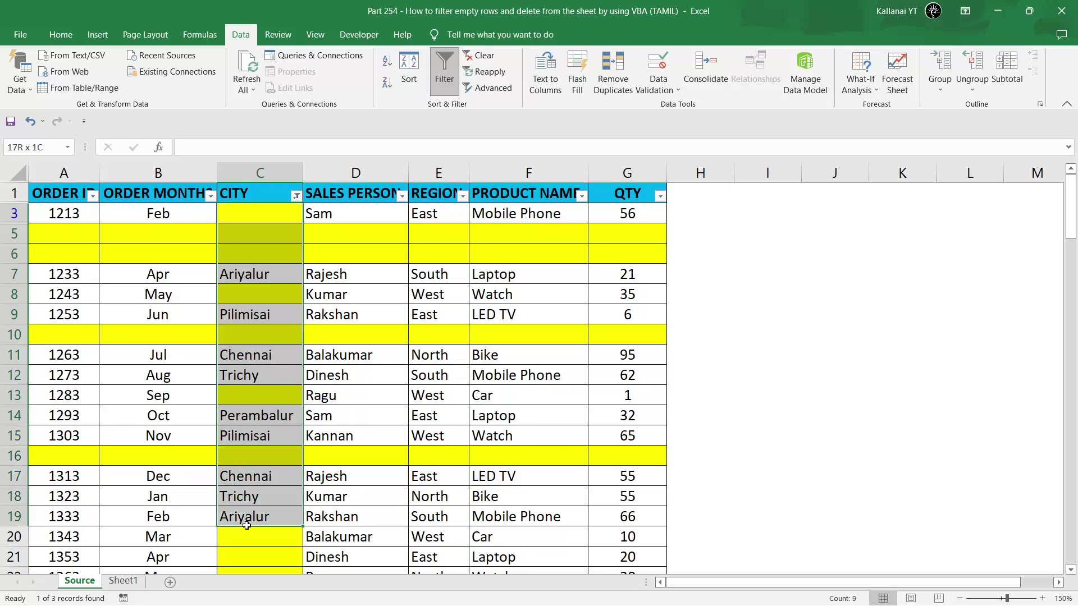
click(267, 272)
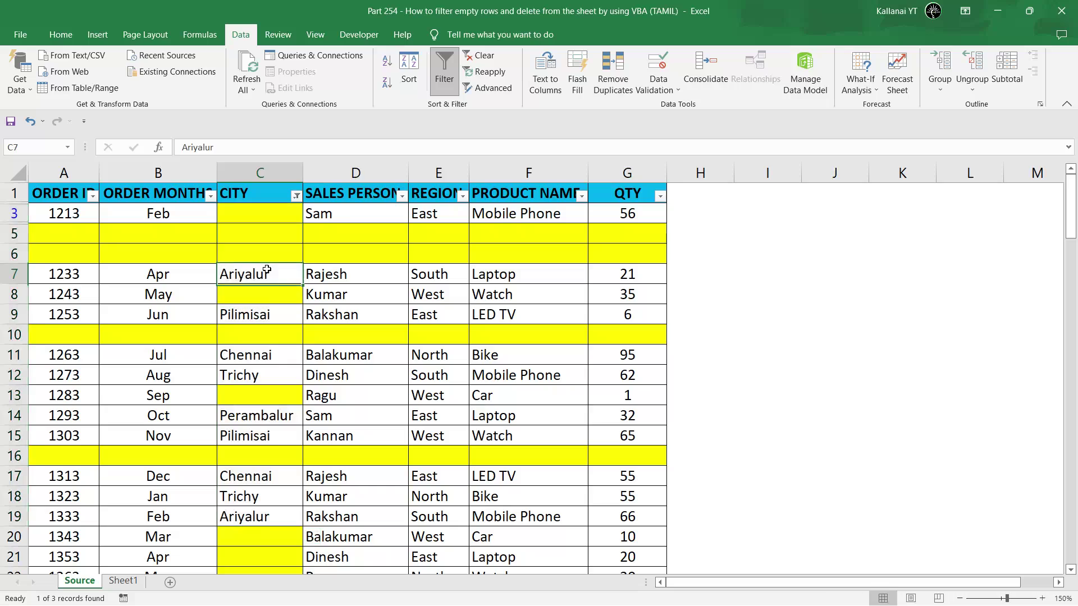
click(444, 67)
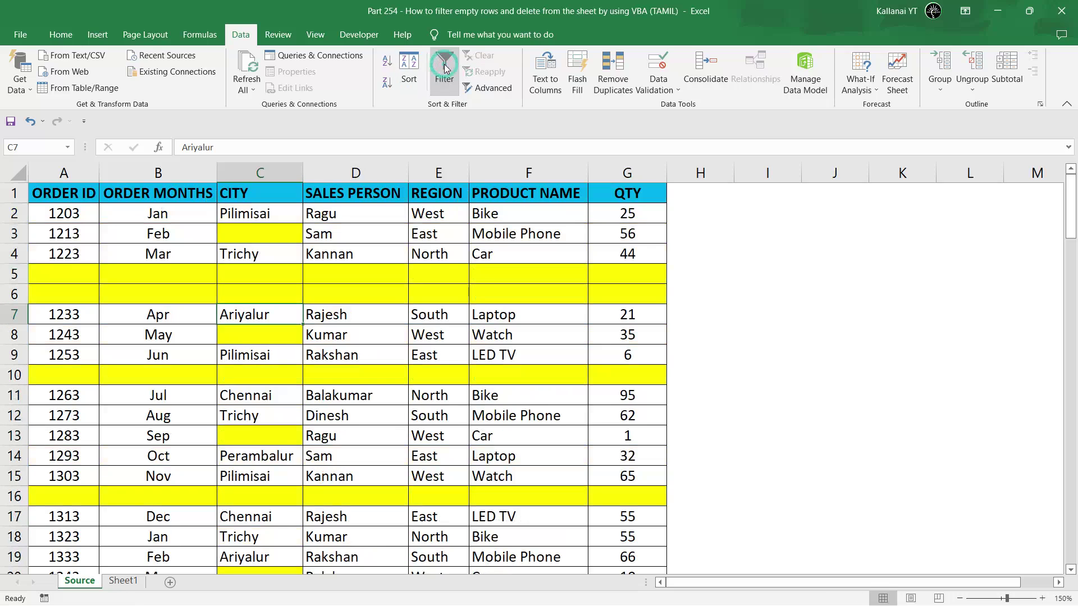
Turn filtering back on and filter the CITY column to (Blanks) only
click(13, 171)
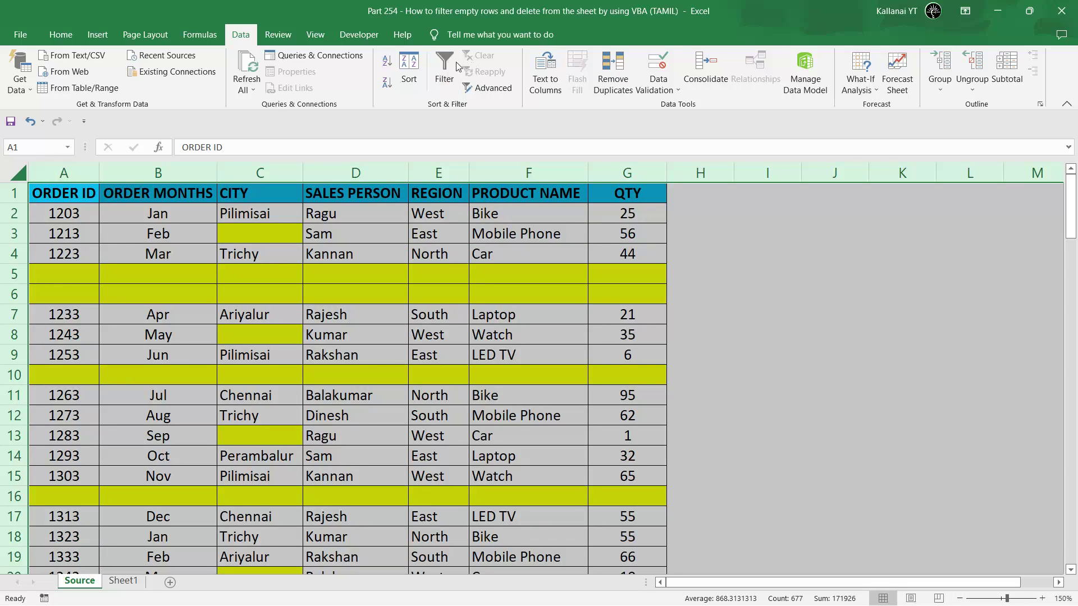
click(441, 70)
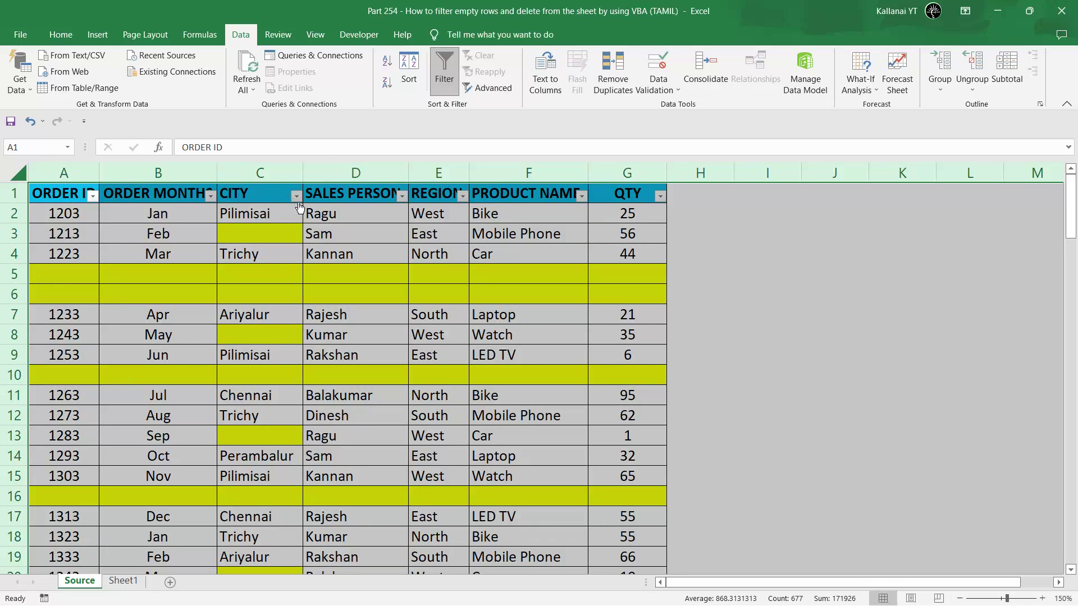
click(333, 218)
click(295, 195)
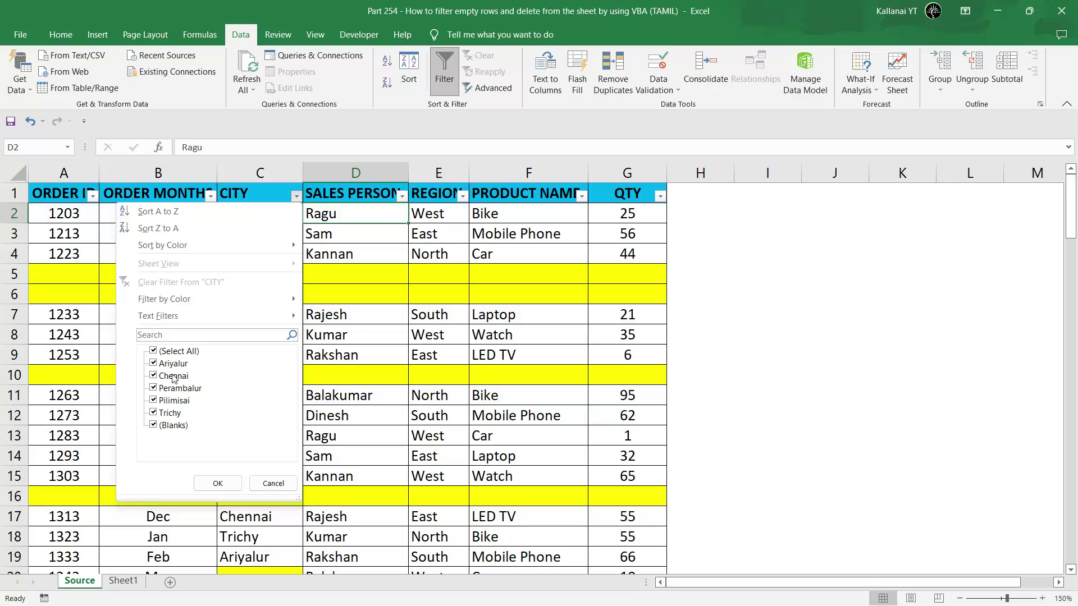
click(153, 351)
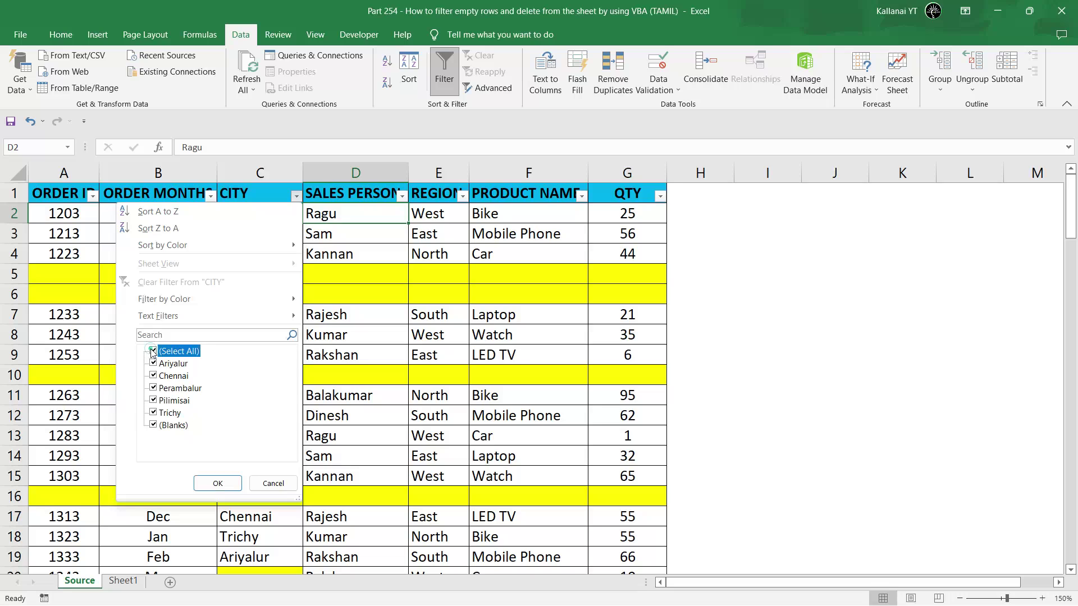
click(153, 427)
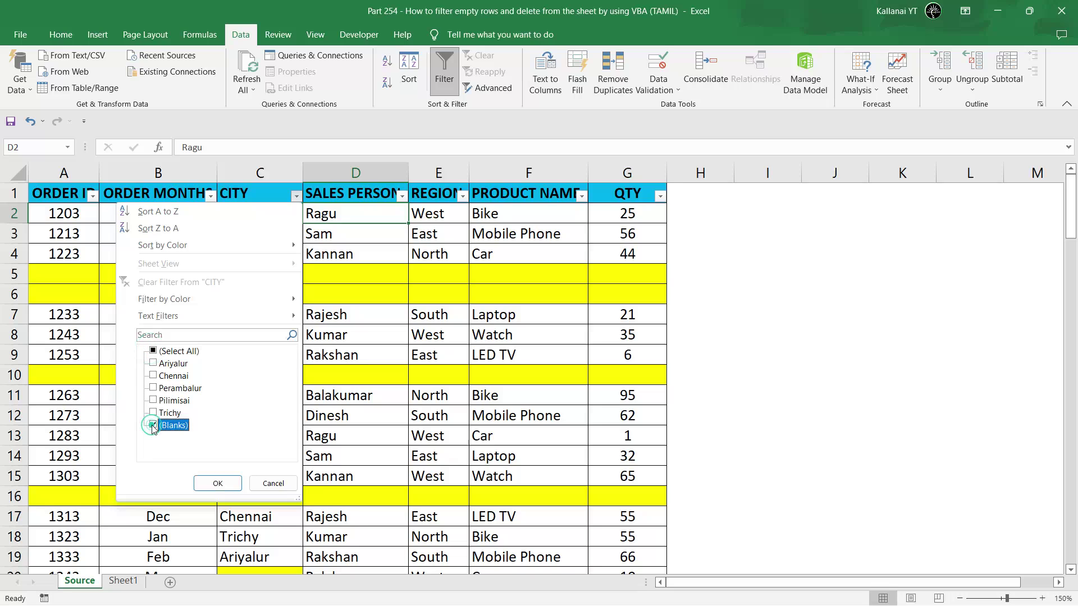
click(218, 484)
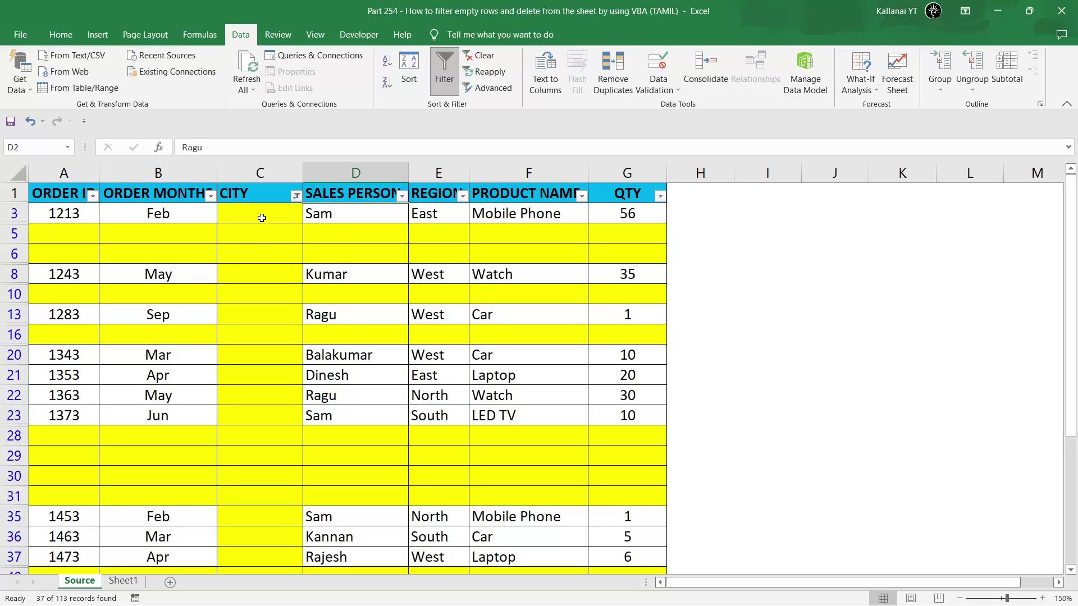
Select the blank CITY cells C3 to C29, then finish on header cell C1
drag(262, 218, 263, 284)
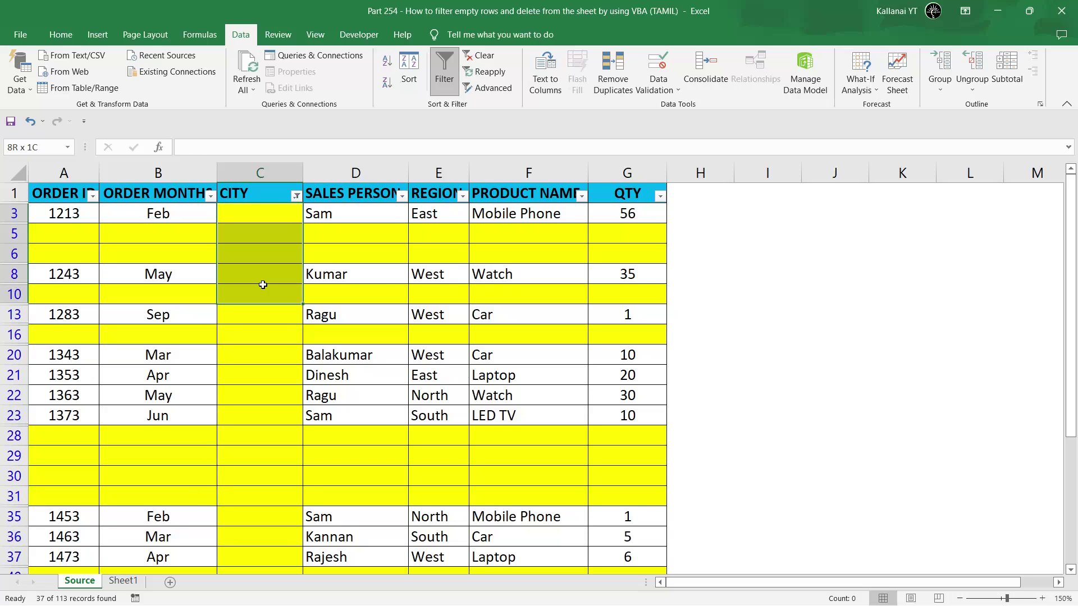
drag(262, 285, 257, 457)
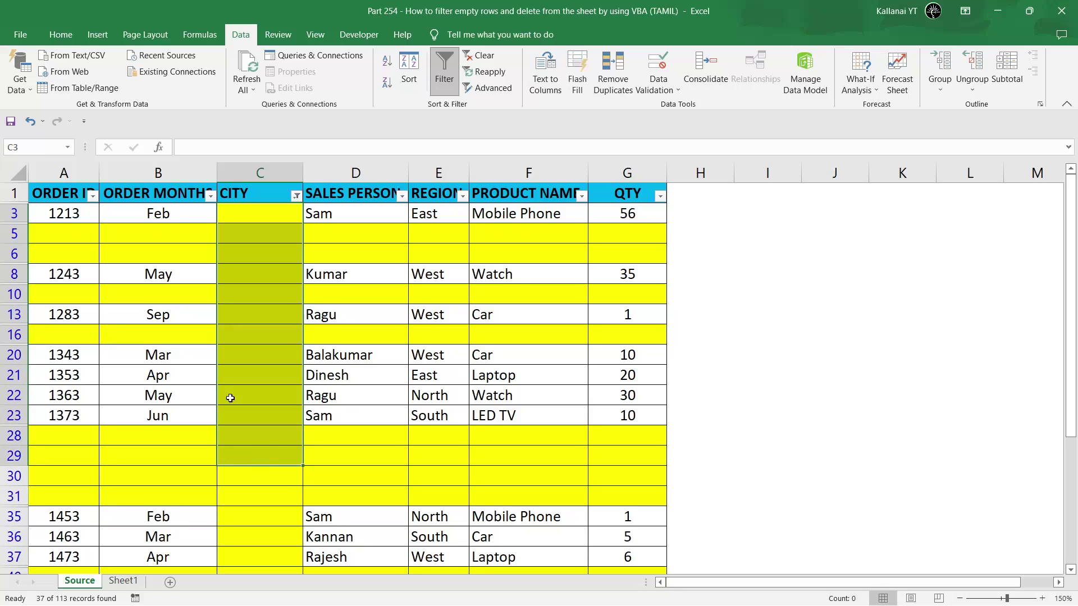
click(38, 224)
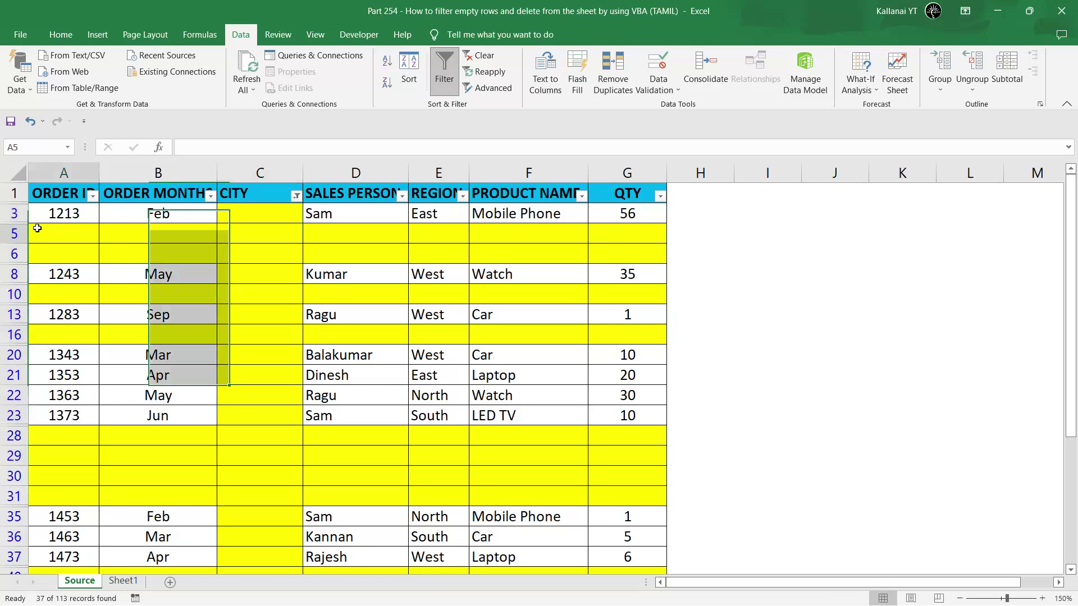
click(254, 238)
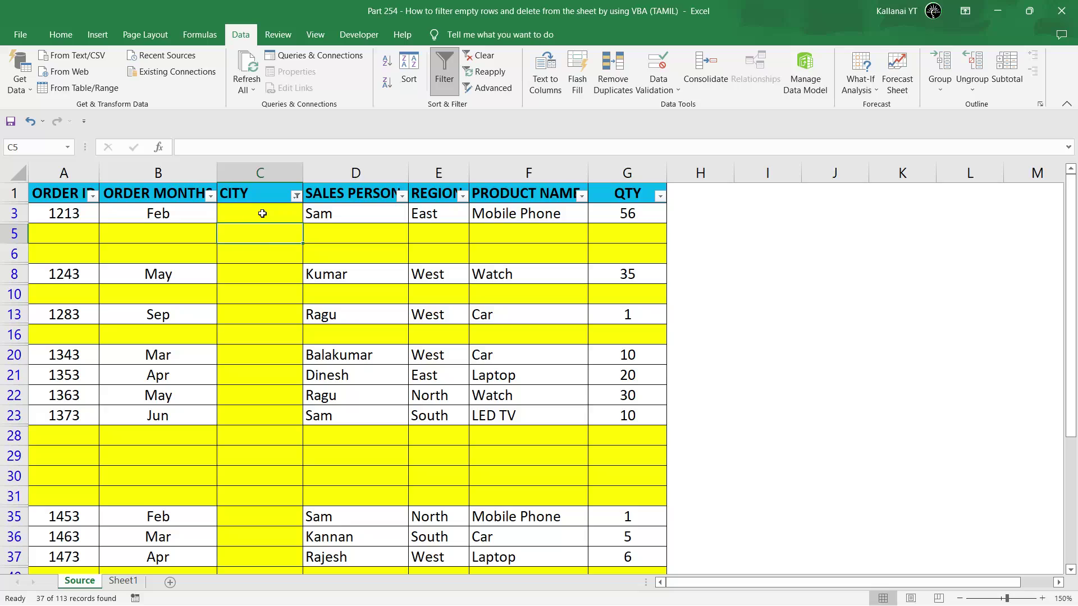
click(236, 210)
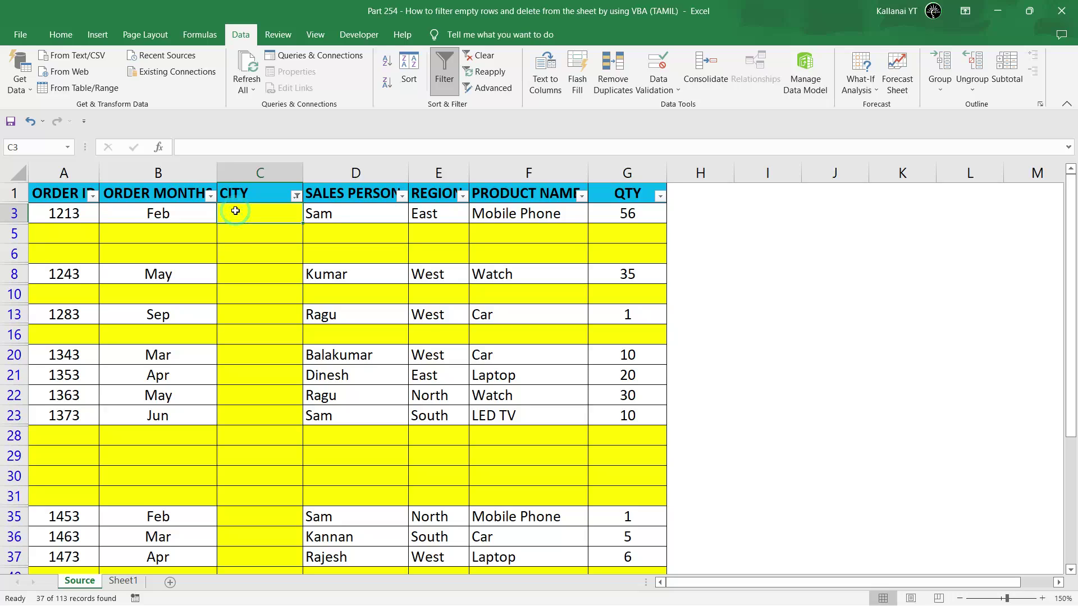
click(247, 196)
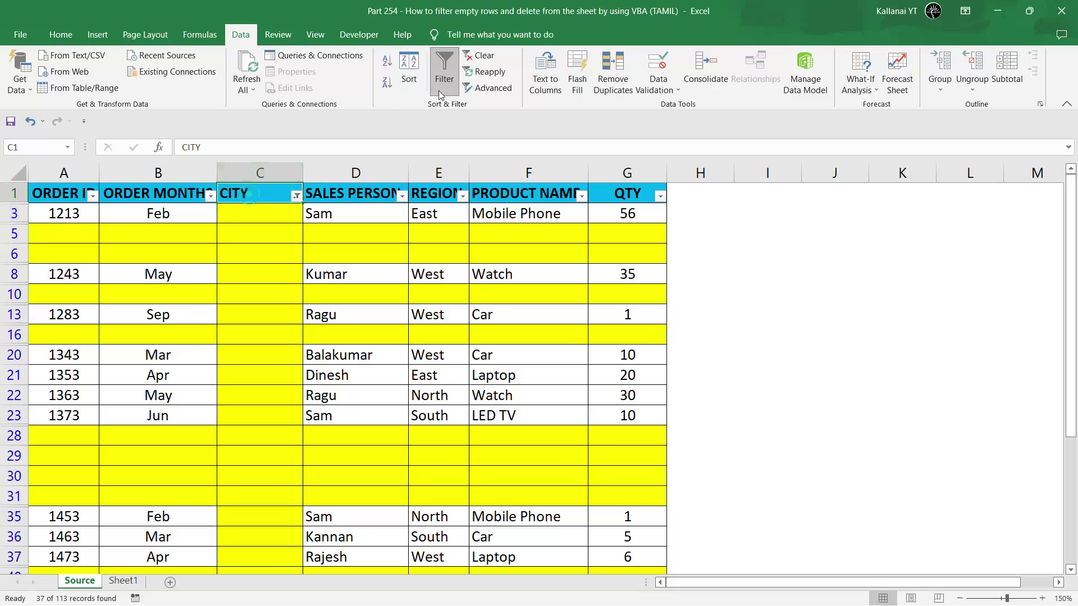
Remove the AutoFilter so all Source rows show, then open the Visual Basic editor from Developer
click(450, 73)
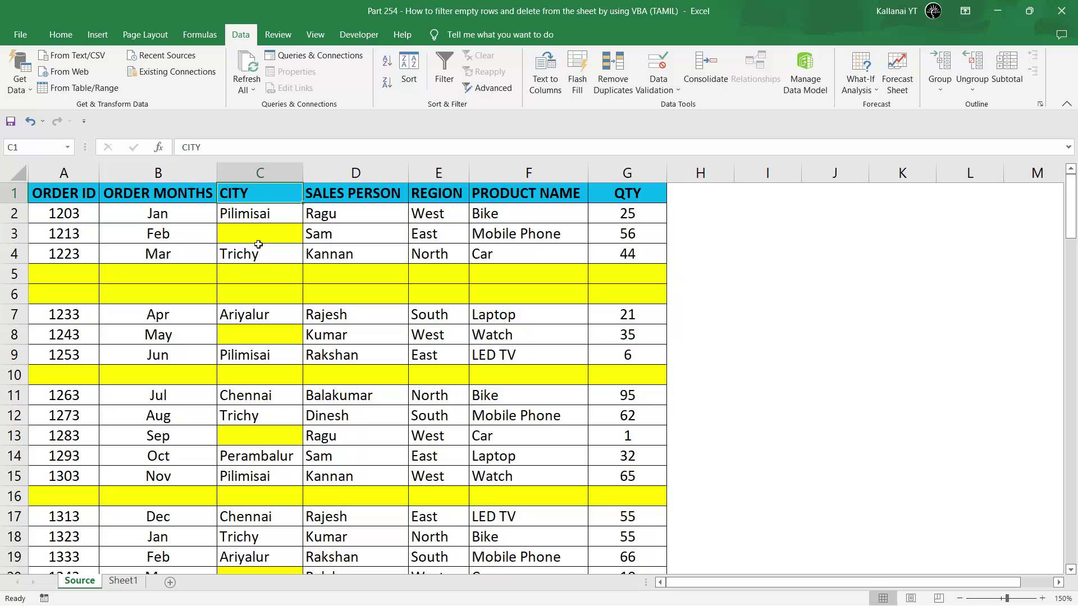
click(18, 171)
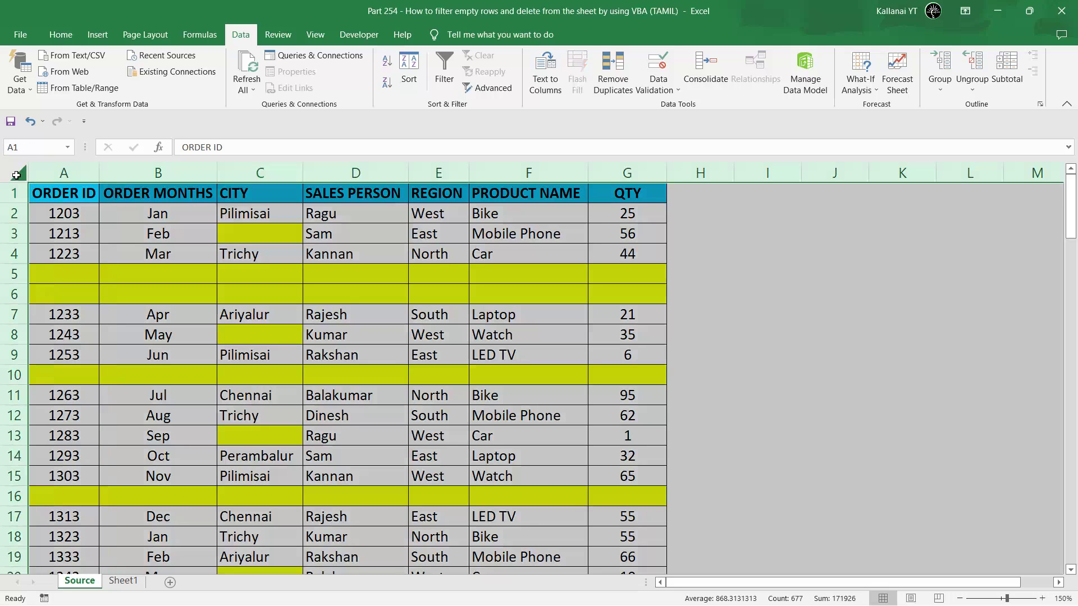
click(197, 278)
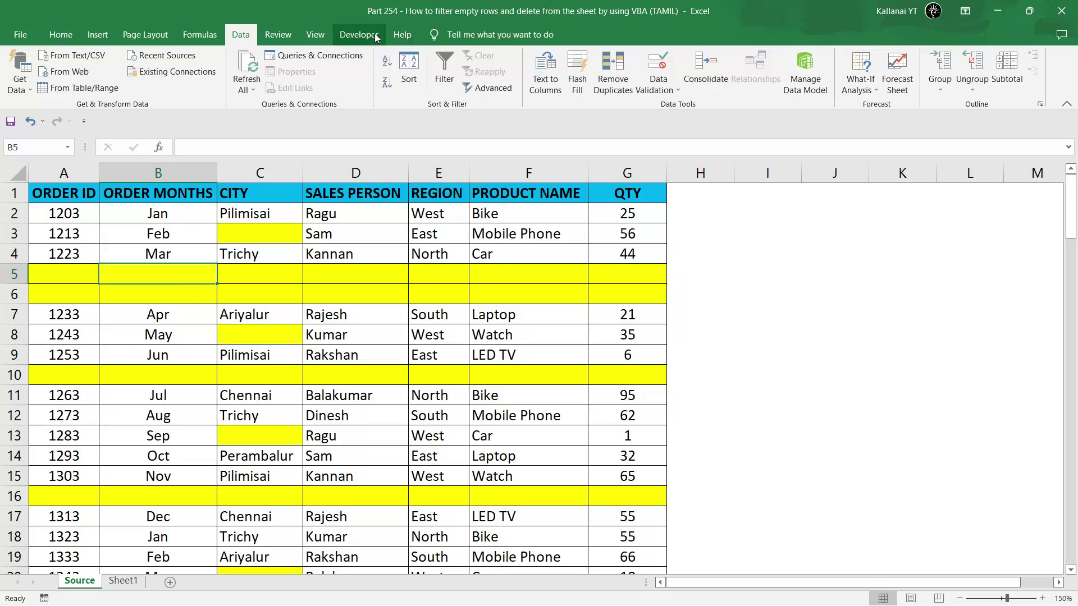
click(359, 34)
click(17, 88)
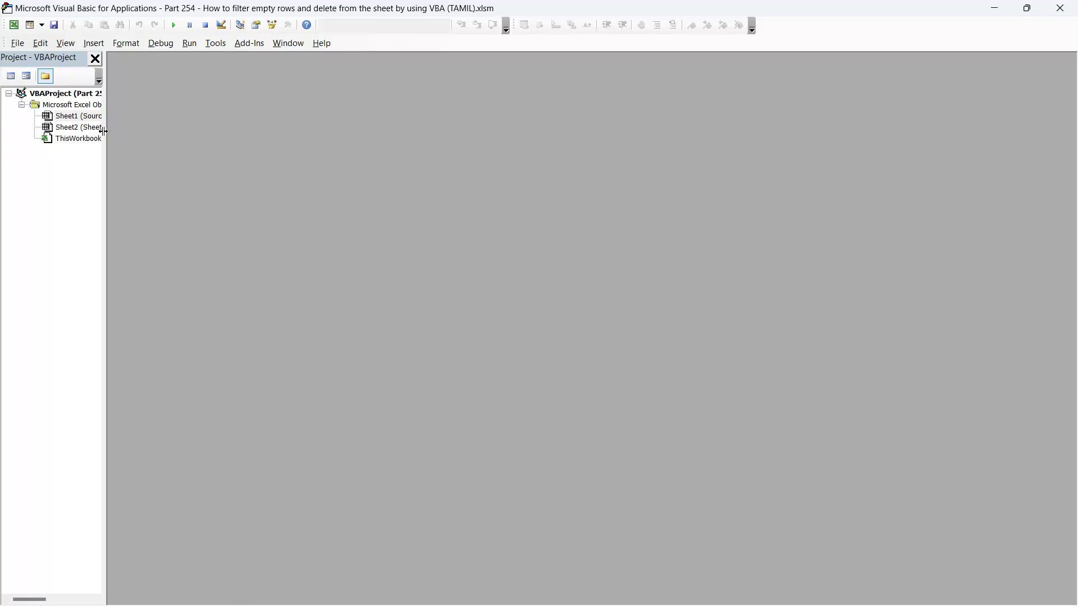
Insert a new Module1 via ThisWorkbook's context menu and start typing 'Sub DeleteEmptyRows_Method'
drag(103, 131, 217, 133)
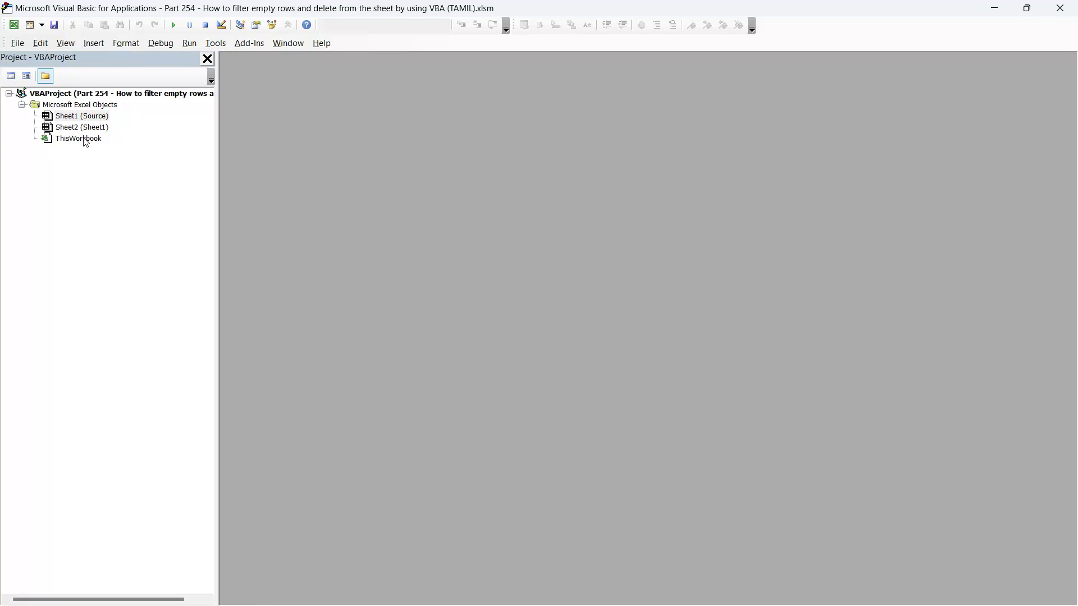
right_click(85, 142)
mouse_move(147, 207)
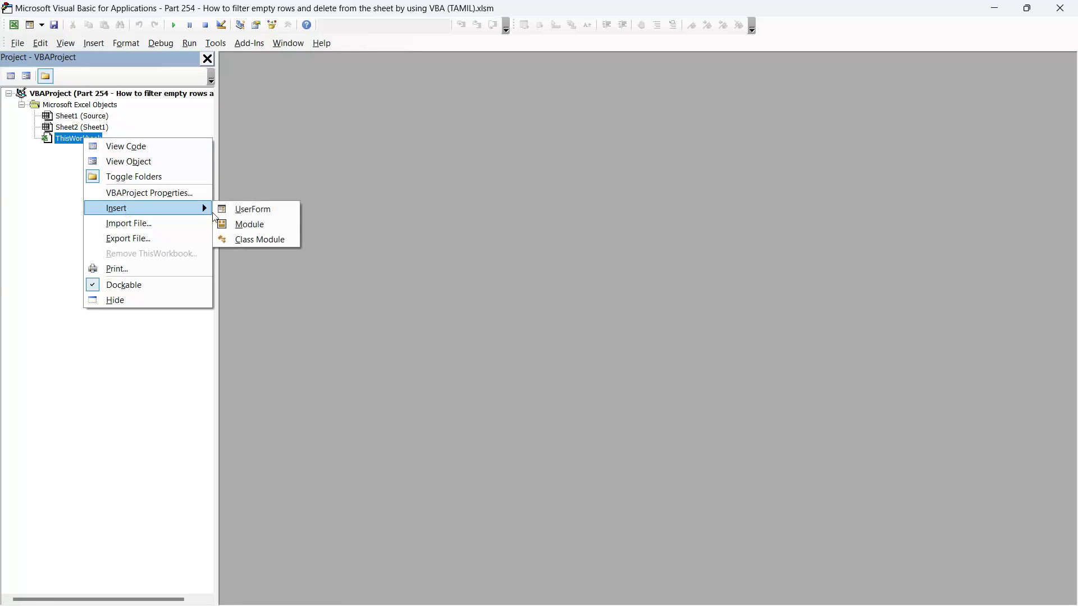
click(245, 224)
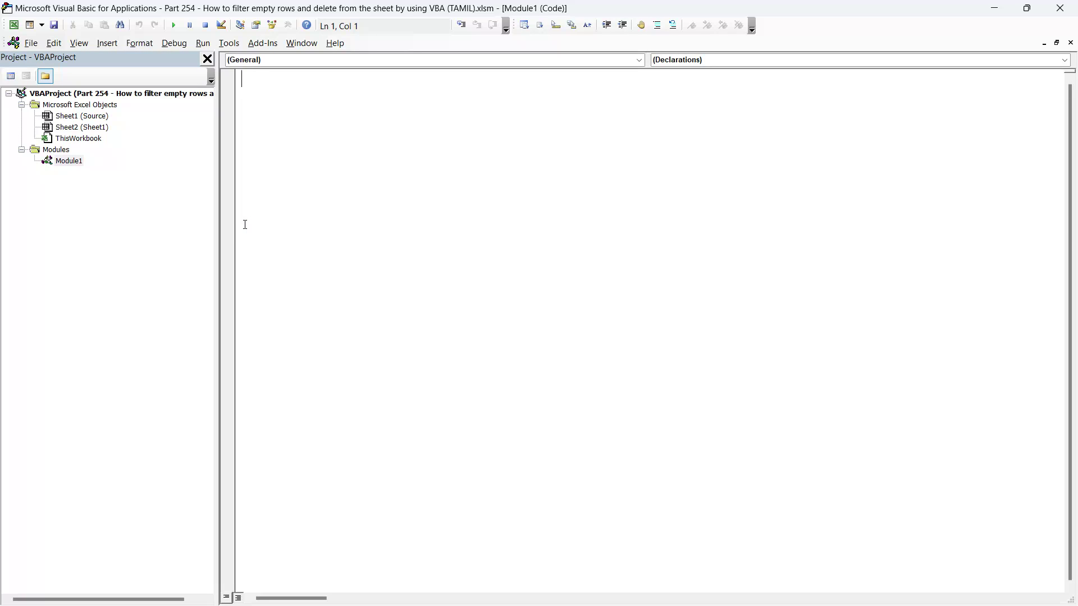
text(Su)
text(b Delet)
text(eEmptyRo)
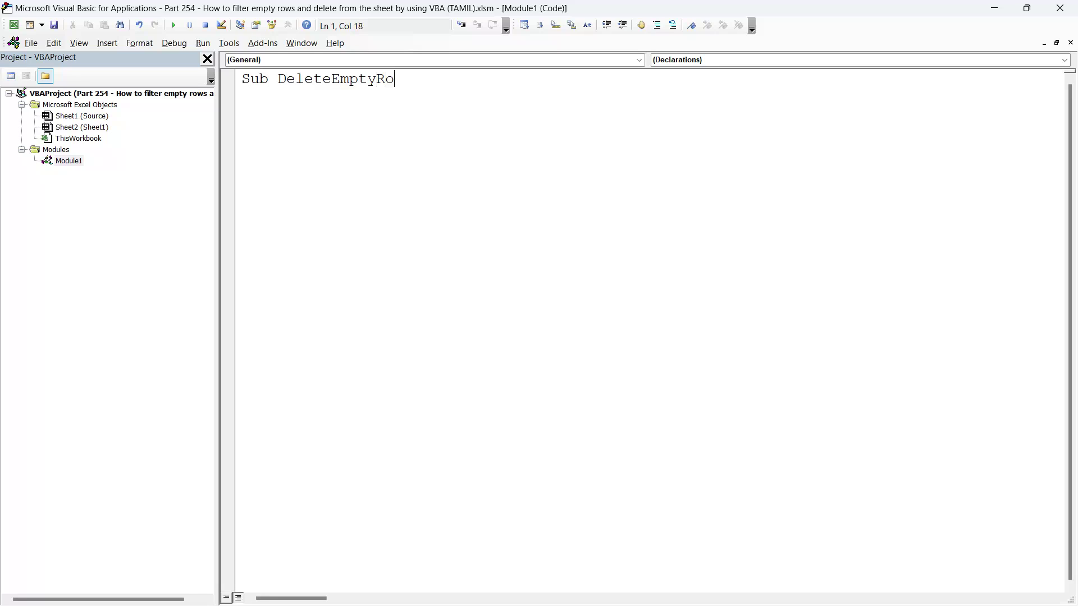
text(ws_)
text(Method1)
Complete the DeleteEmptyRows_Method1 Sub with End Sub and add a ThisWorkbook.Activate line
key(Return)
key(Return)
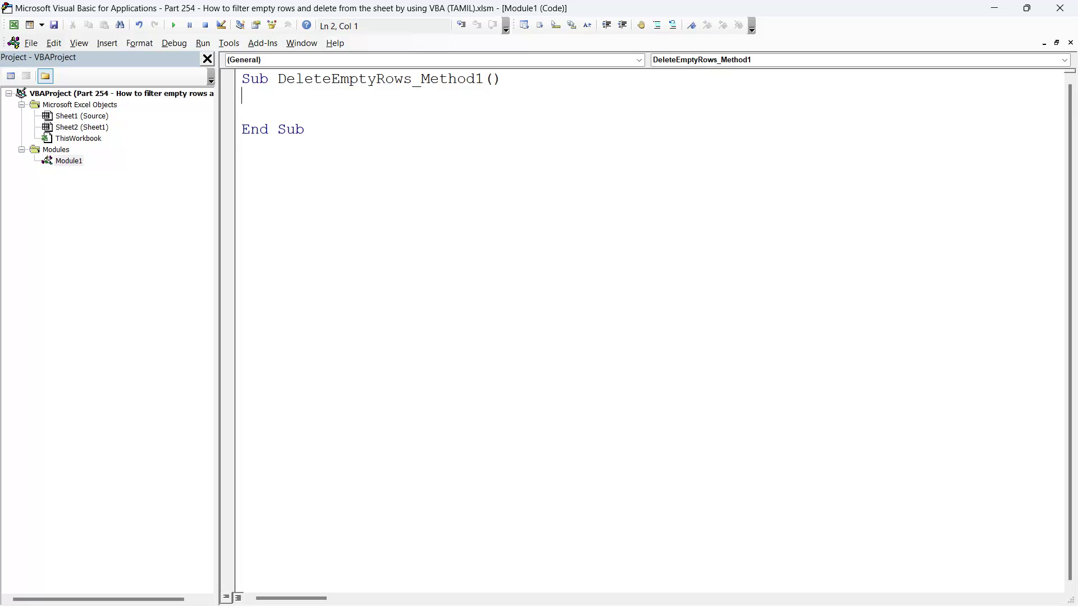
key(Return)
text(this)
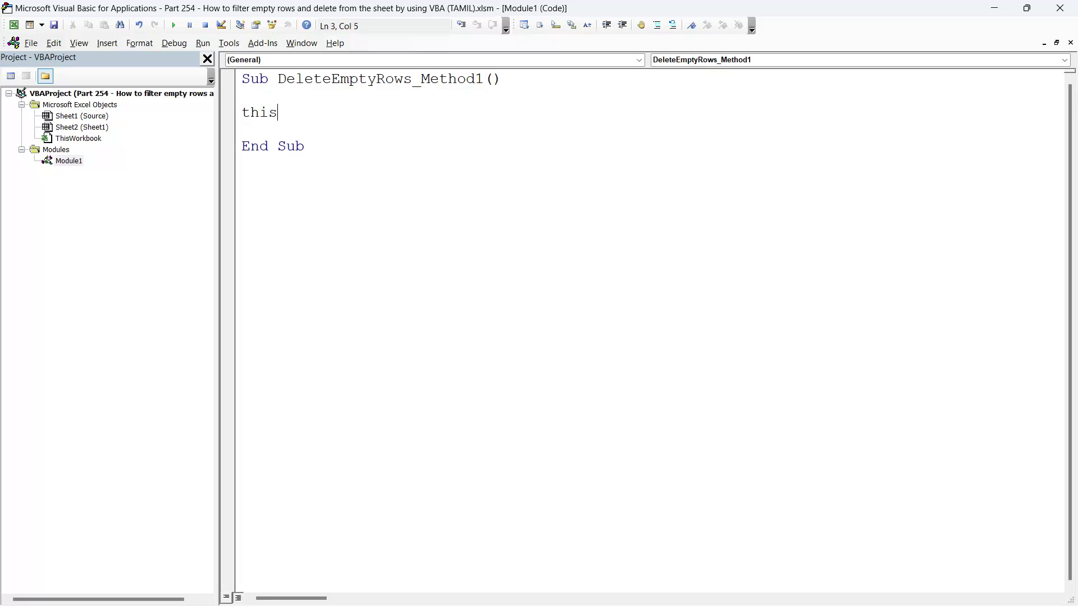
text(workb)
text(ook.s)
key(BackSpace)
text(ac)
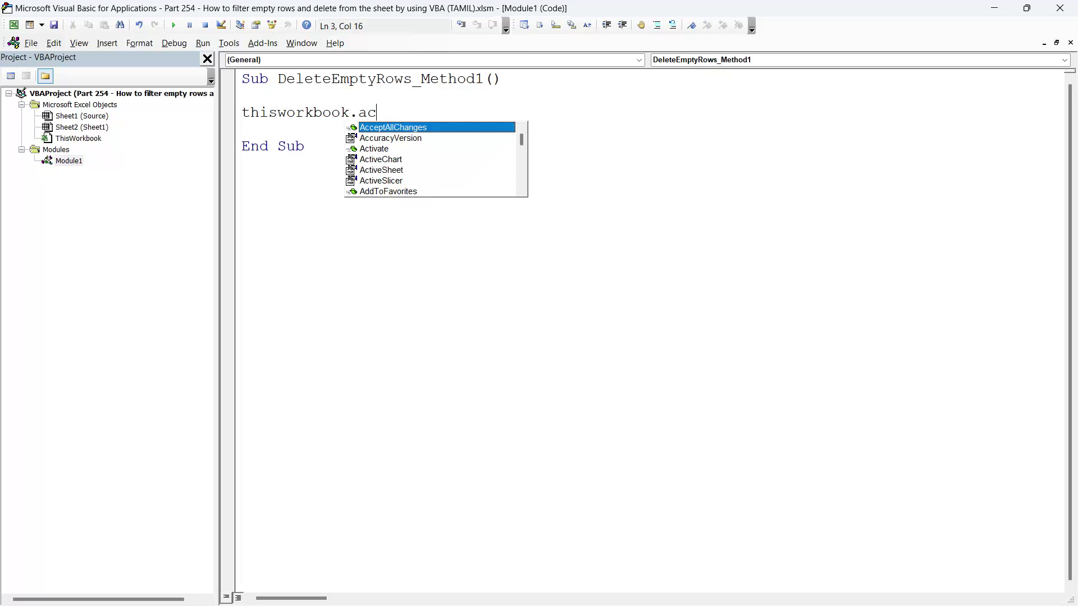
key(Down)
key(Down)
key(Tab)
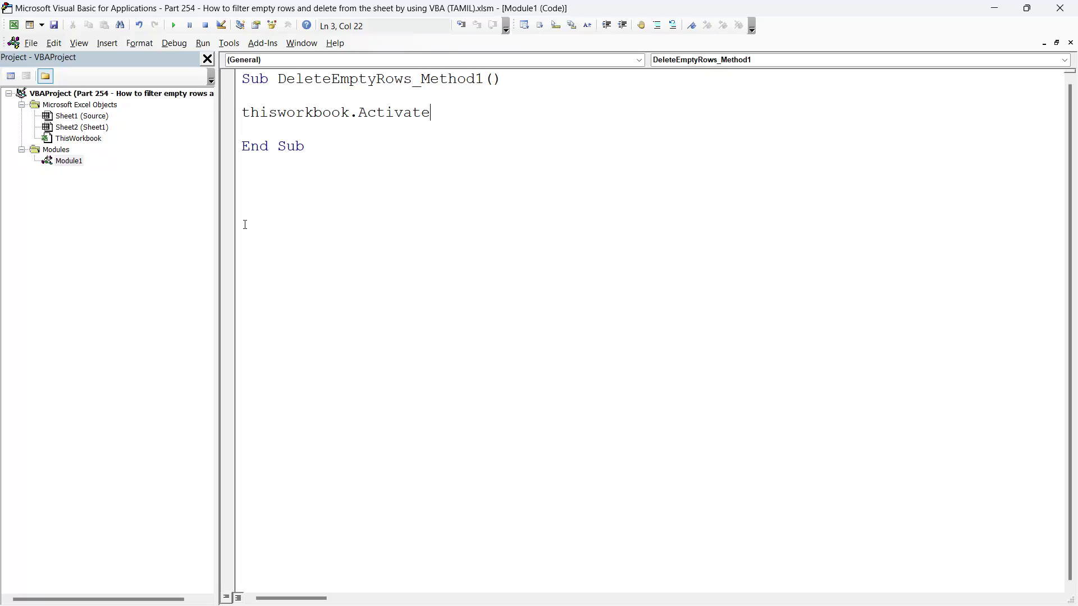
key(Return)
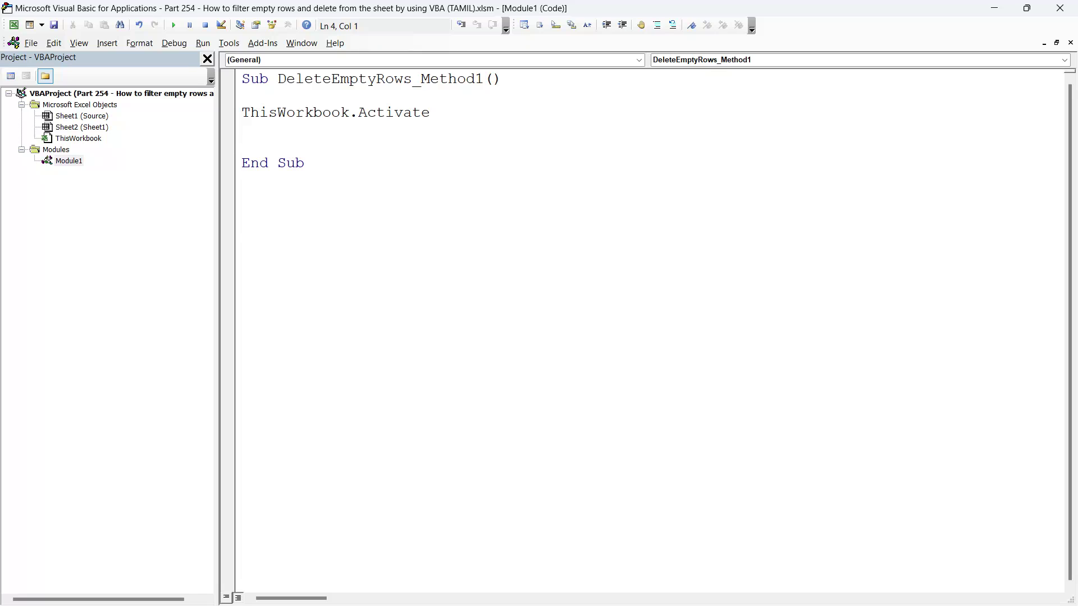
key(Return)
Add Sheets("Source").Select to the macro and switch back to Excel
text(Sh)
text(eets()
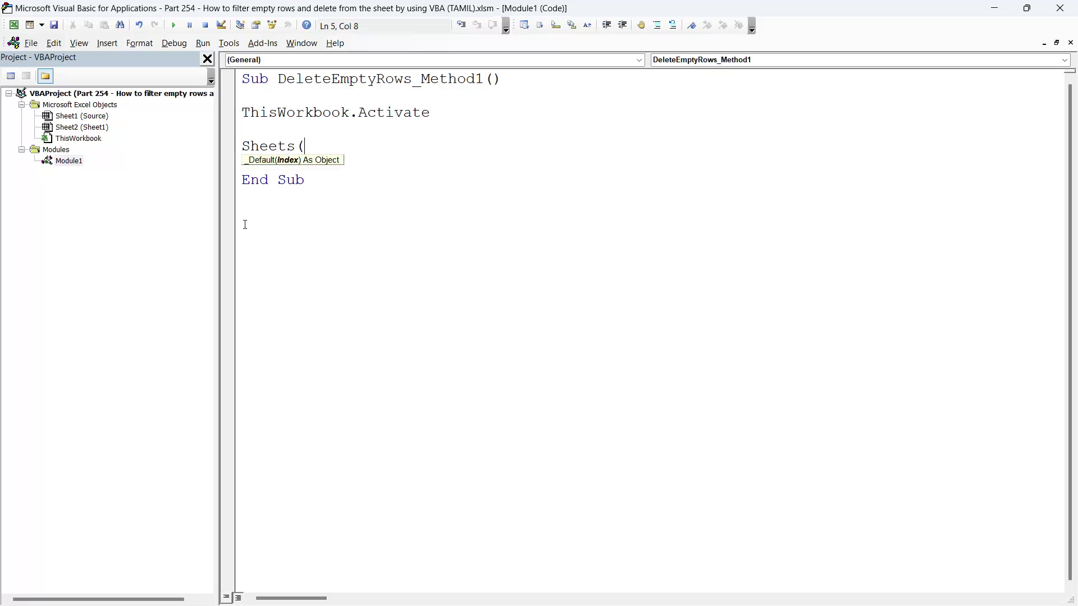
text(A)
key(BackSpace)
text(S)
text(ource"))
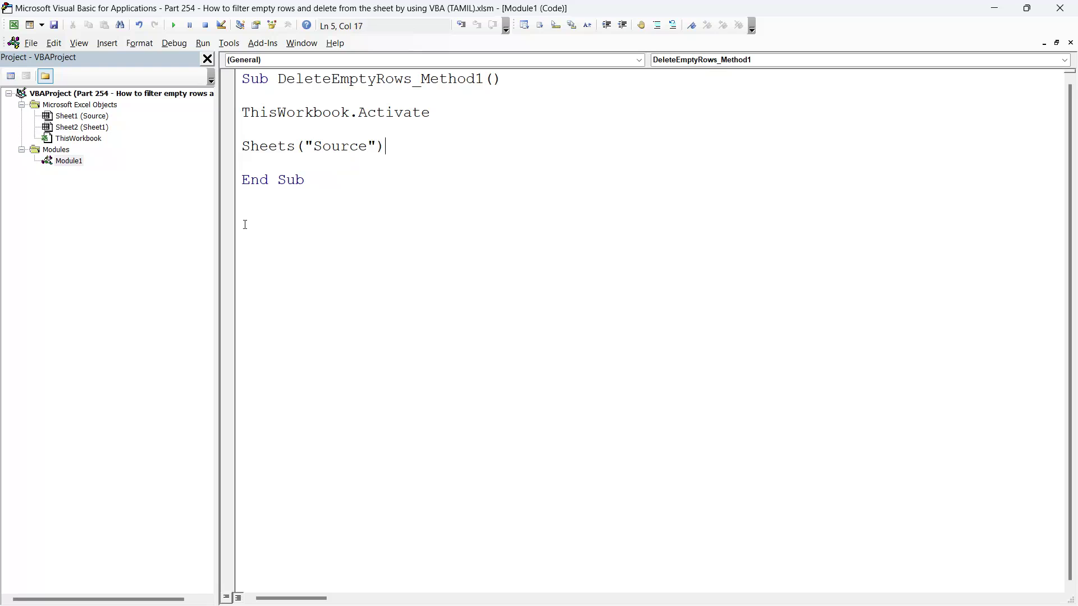
text(.select)
key(Return)
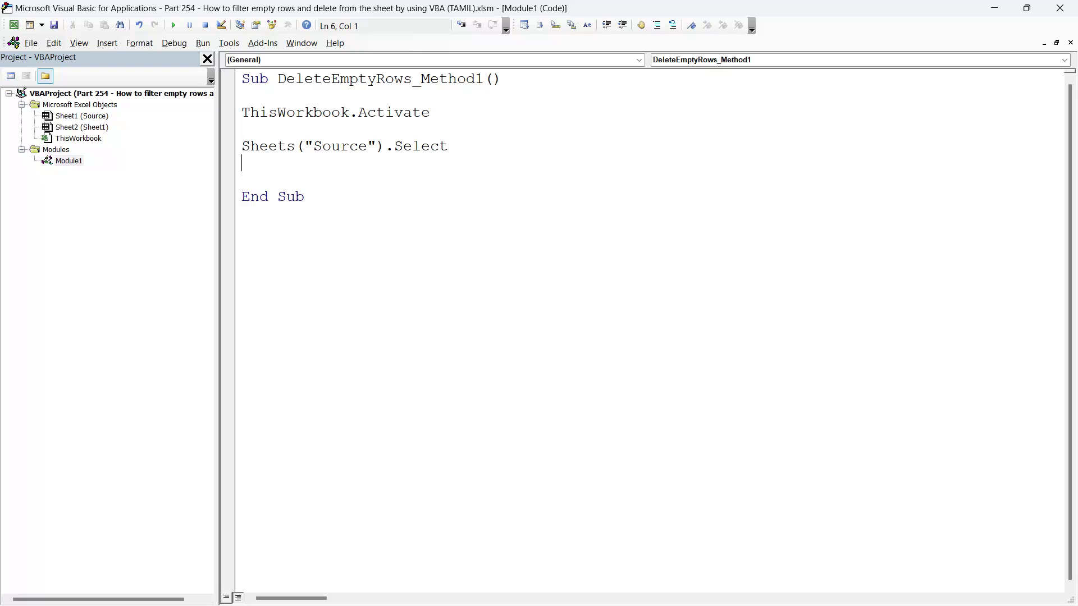
key(alt+Tab)
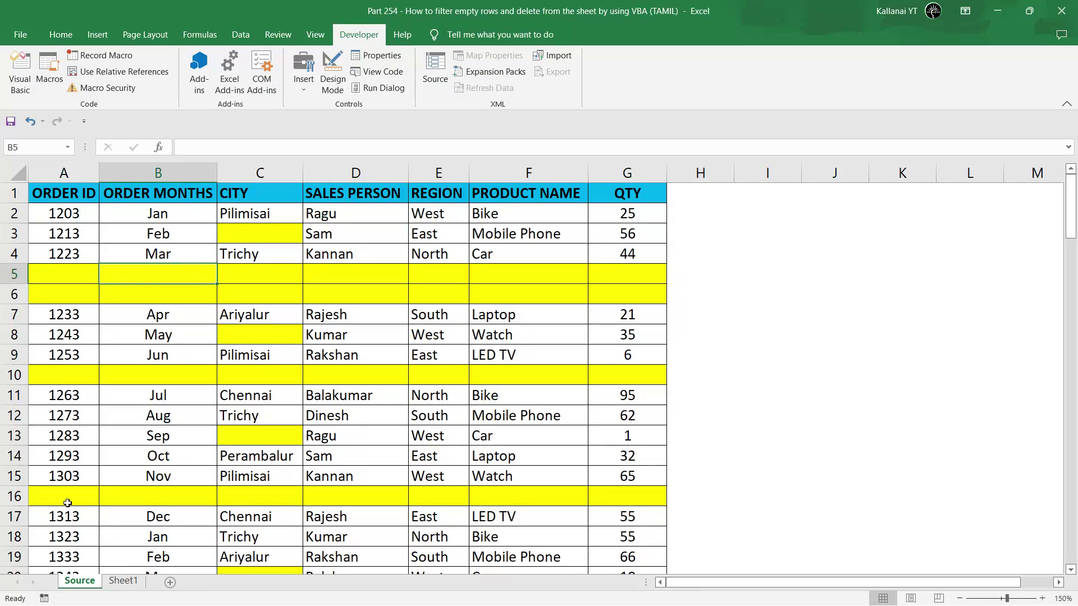
Add the line ActiveSheet.Range("A1:G1").AutoFilter Field:=3 below the Select statement
click(74, 394)
click(85, 226)
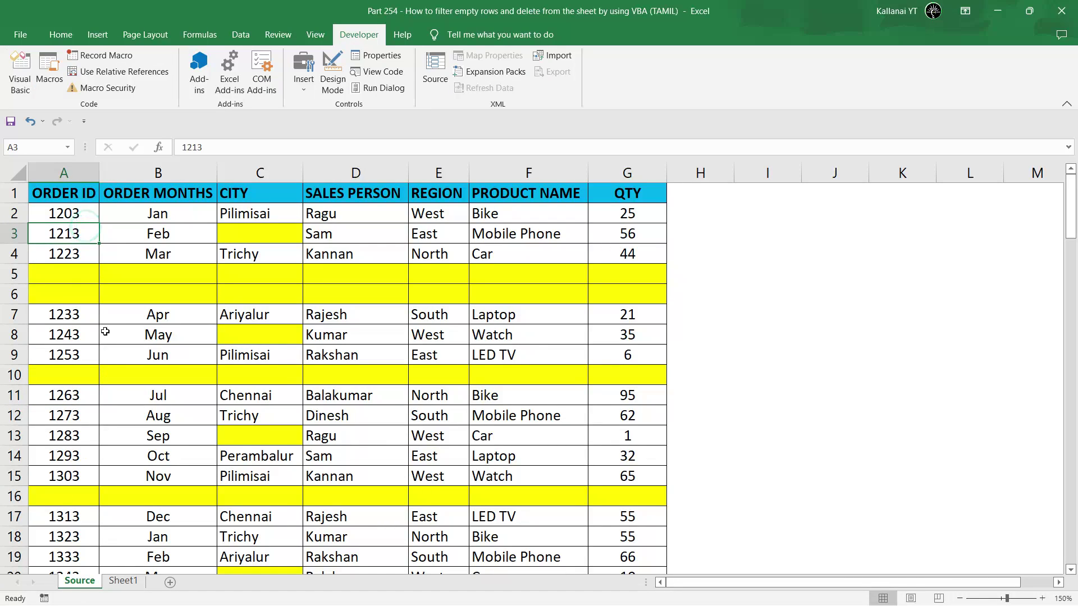
key(alt+Tab)
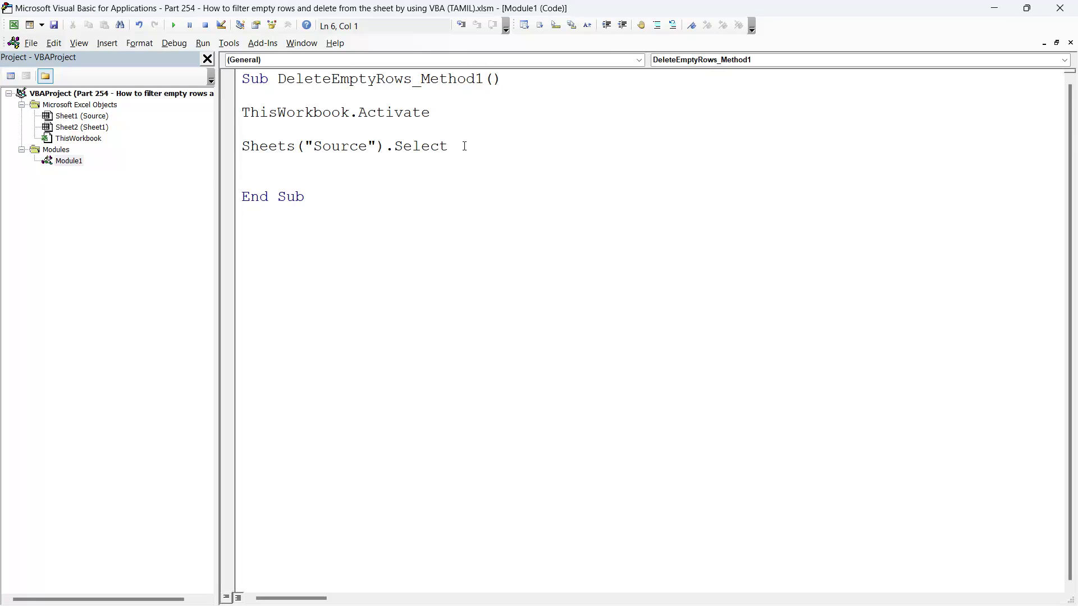
click(464, 146)
key(Return)
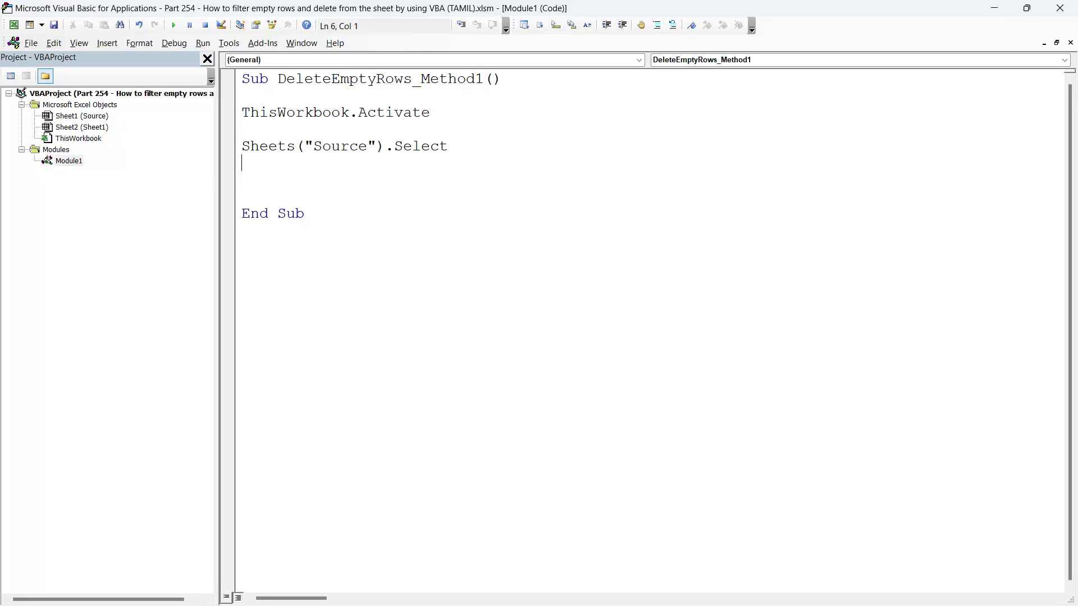
key(Return)
text(Active)
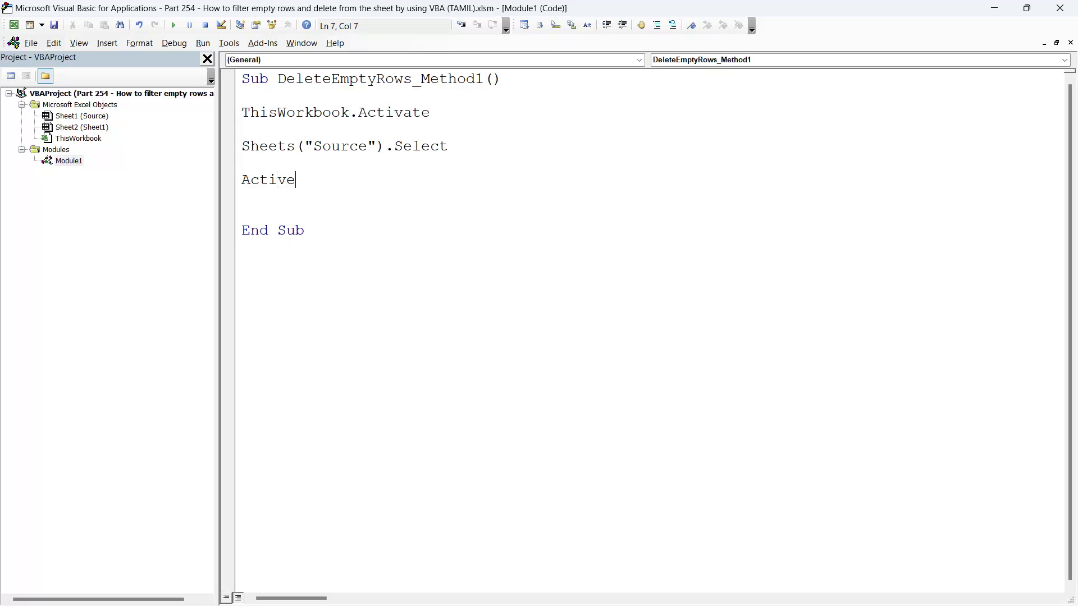
text(shee)
text(t.r)
text(ange()
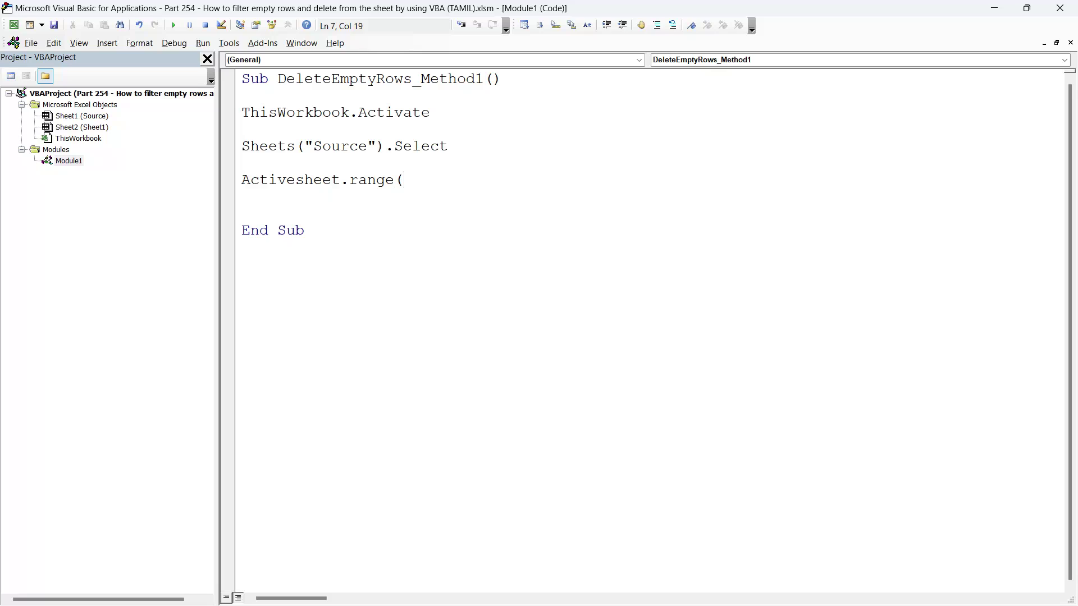
text("A1)
text(:G1)
text("))
text(.autofilt)
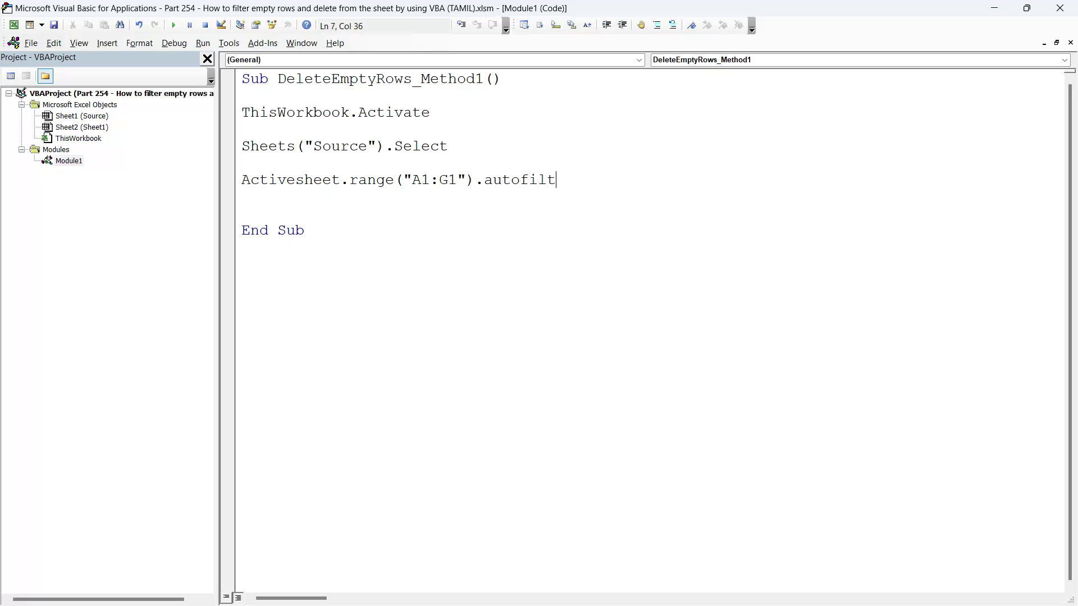
text(erfi)
key(BackSpace)
key(BackSpace)
text(Field:)
text(=3)
Confirm CITY is column C, append Criteria1:="" and remove the extra blank line before End Sub
key(alt+F11)
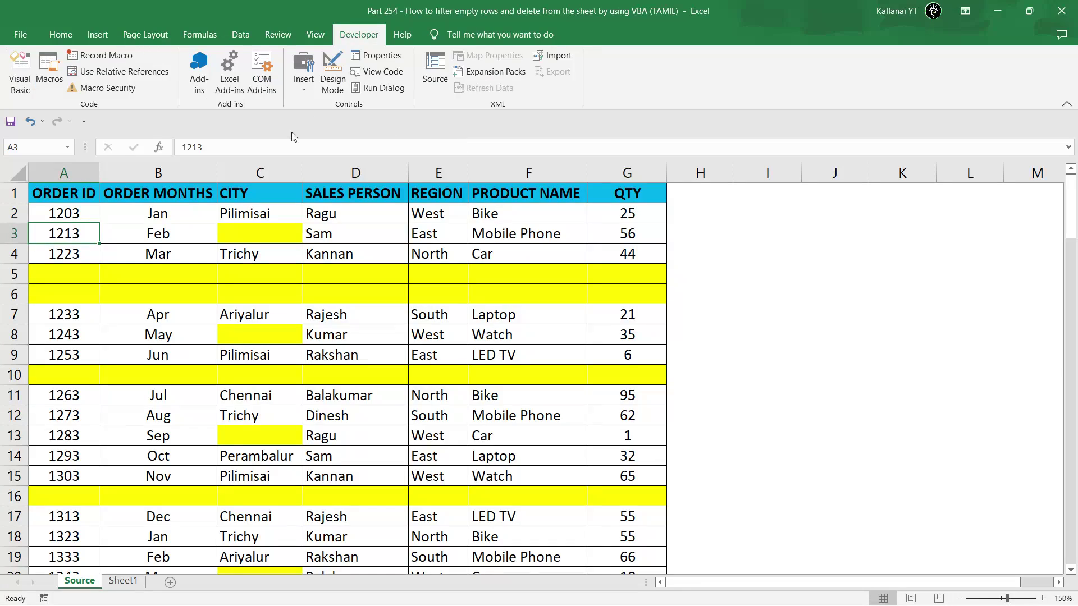
click(236, 230)
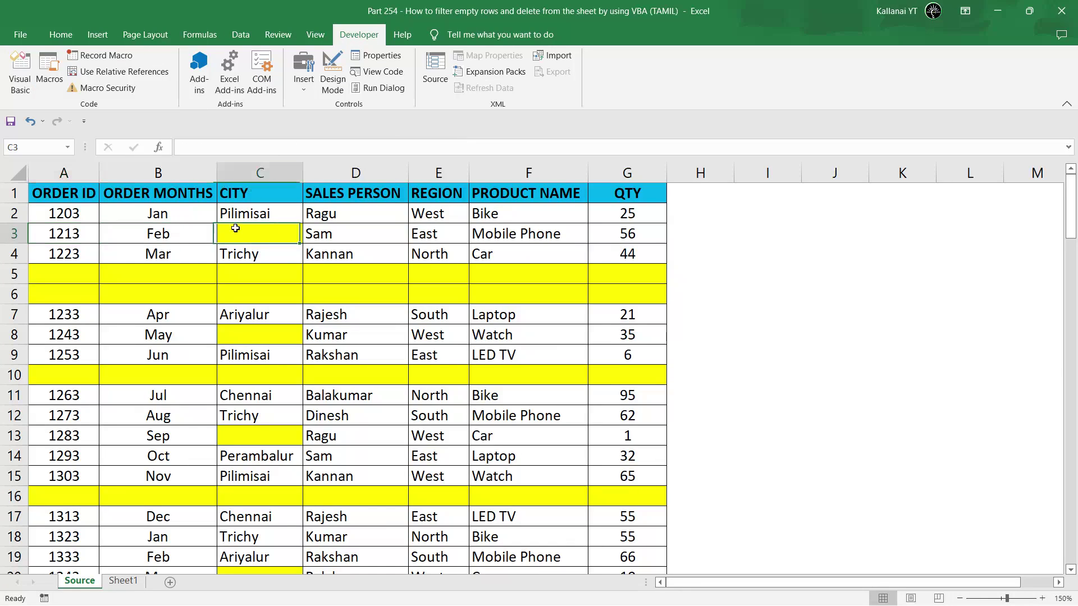
click(255, 170)
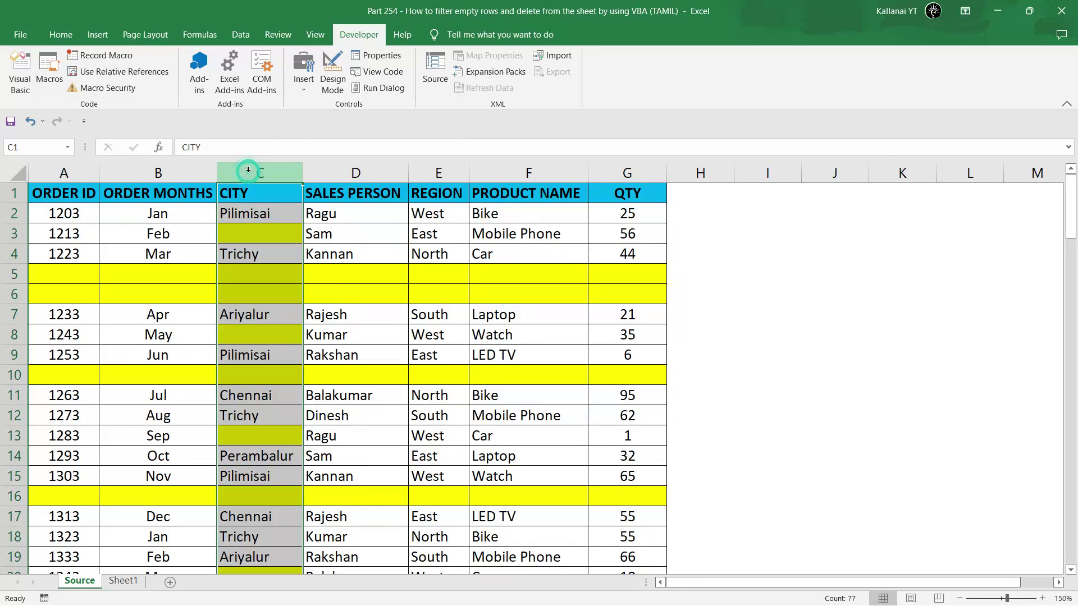
key(alt+F11)
text(C)
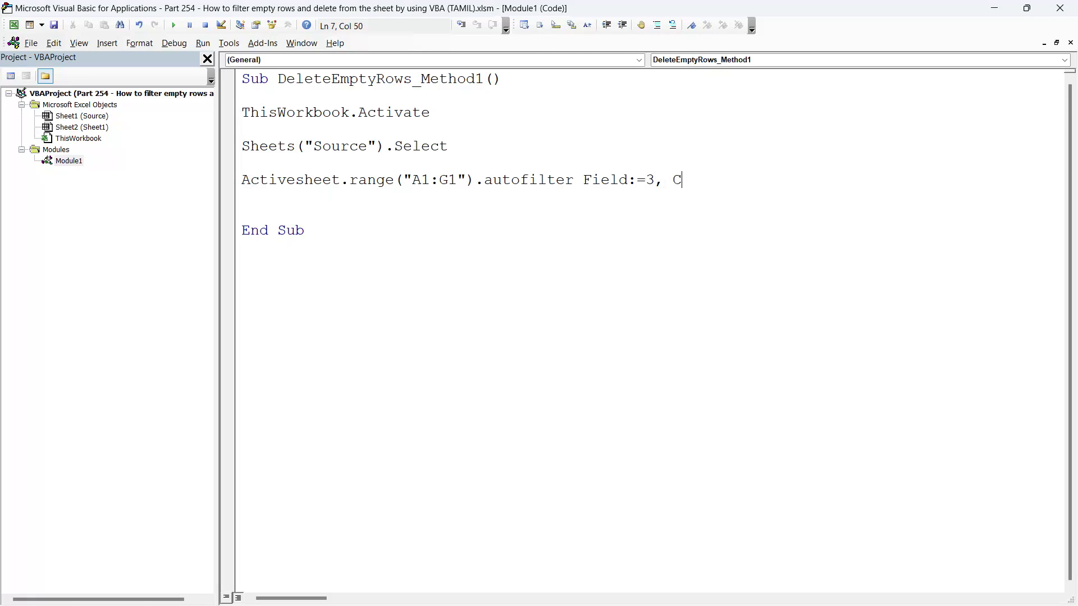
text(riteri)
text(a1:)
text(=)
text("")
key(Return)
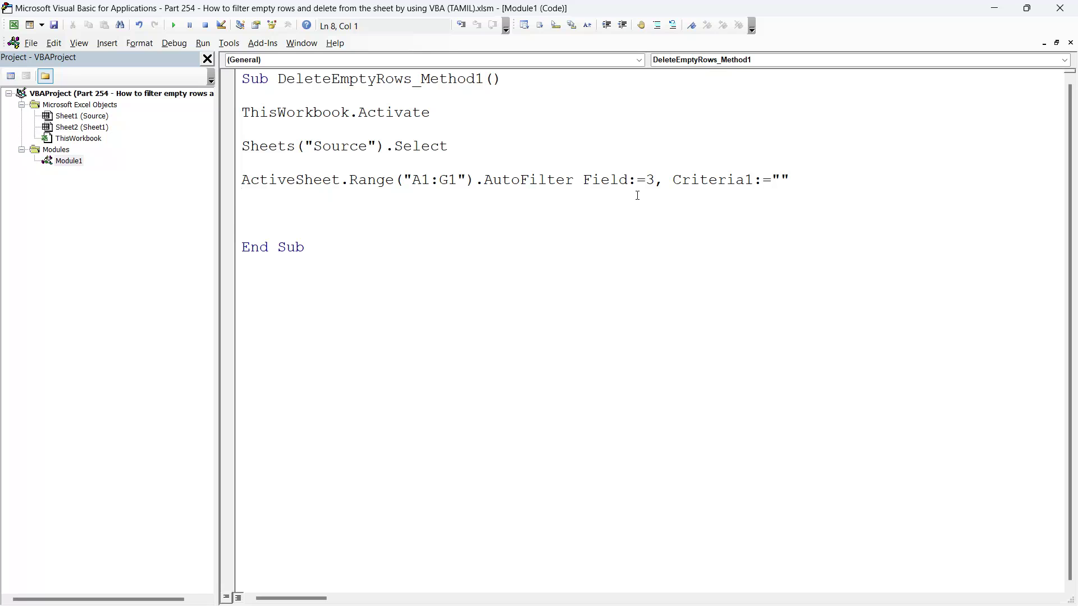
click(411, 225)
key(BackSpace)
key(BackSpace)
key(BackSpace)
Resize the VBA editor window so it sits beside the Excel sheet
key(alt+Tab)
click(397, 239)
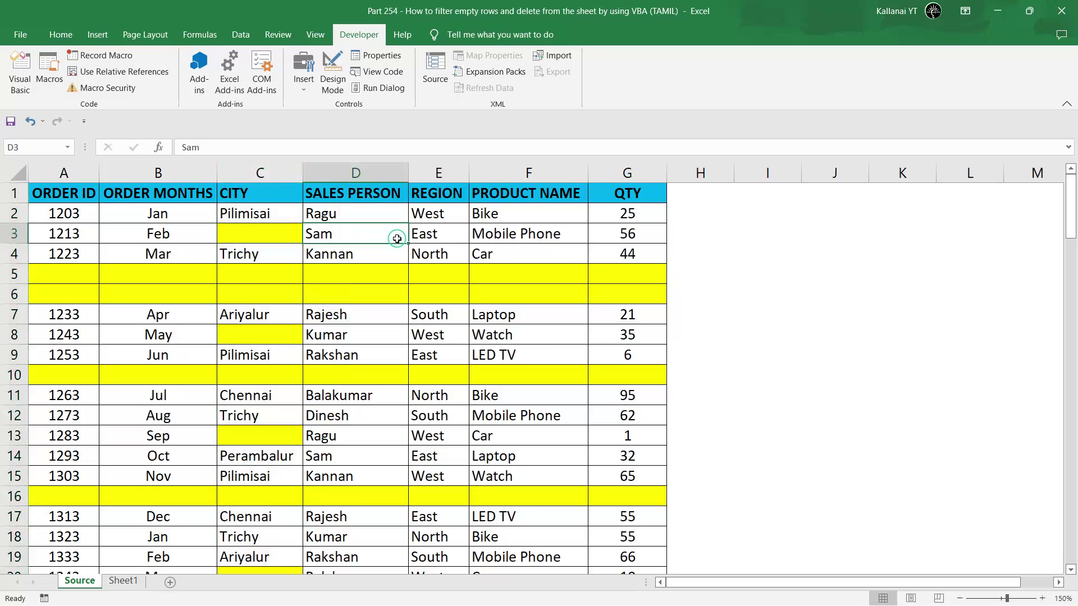
key(alt+Tab)
drag(427, 13, 759, 25)
Step through Method1 with F8, verify the CITY filter keeps only Blanks, then run it to completion
click(697, 195)
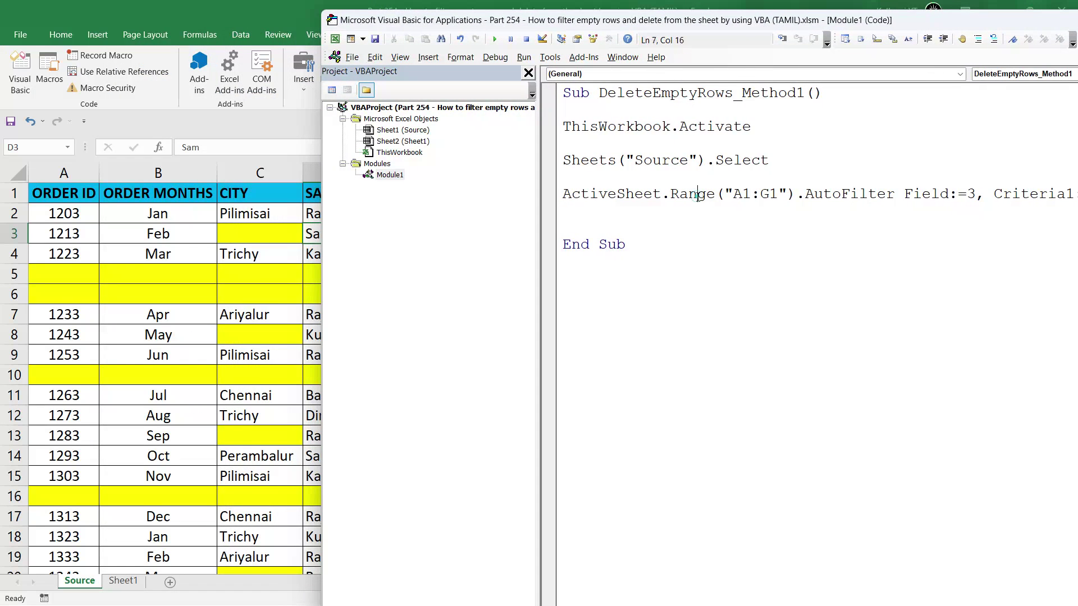
key(F8)
key(F8)
key(F8)
key(F8)
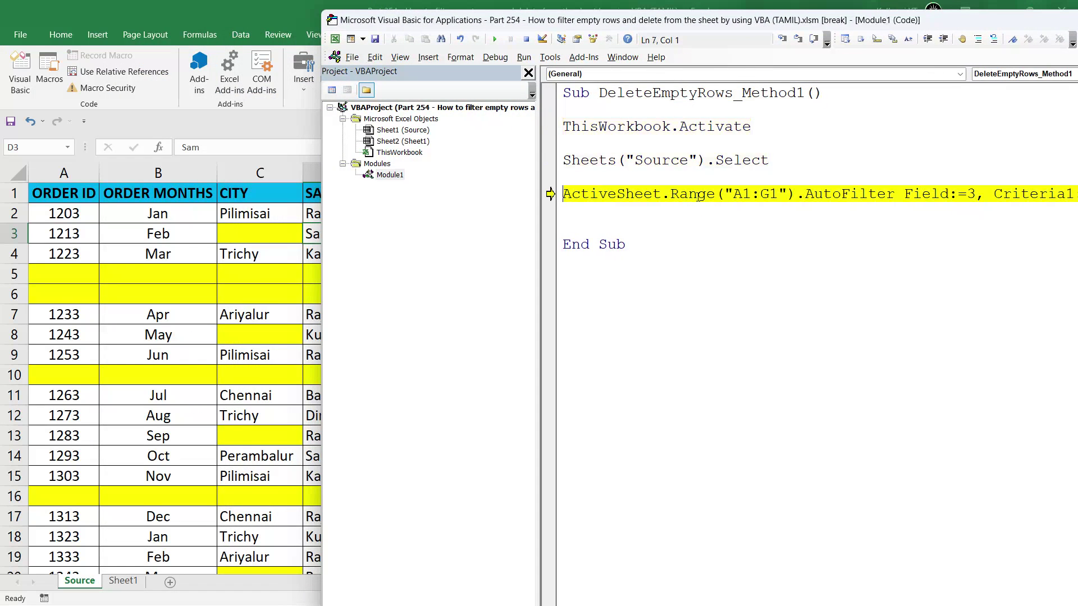
key(F8)
drag(697, 195, 1072, 193)
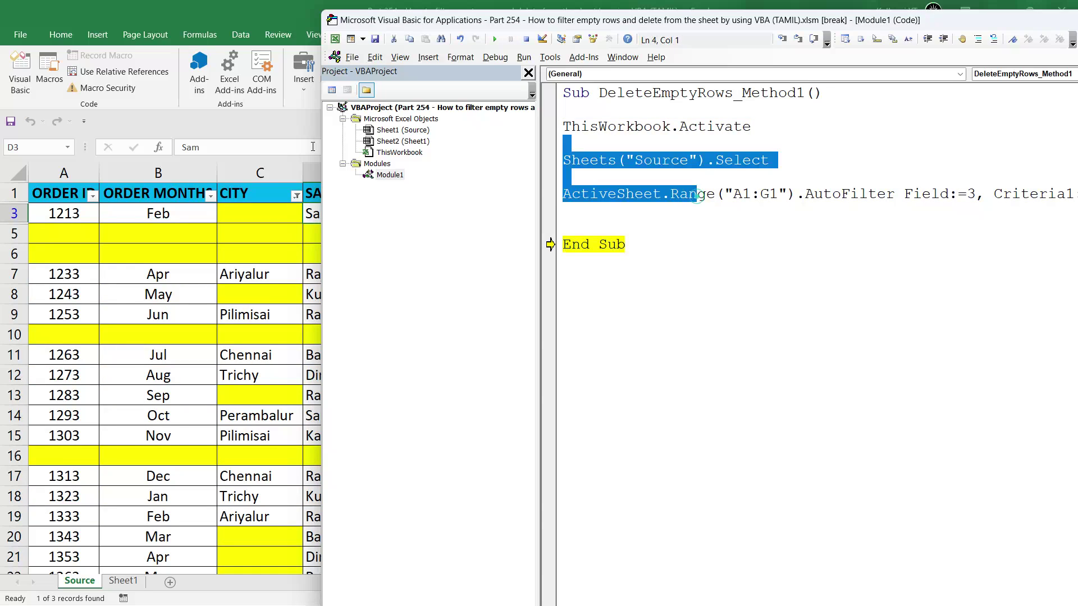
click(285, 213)
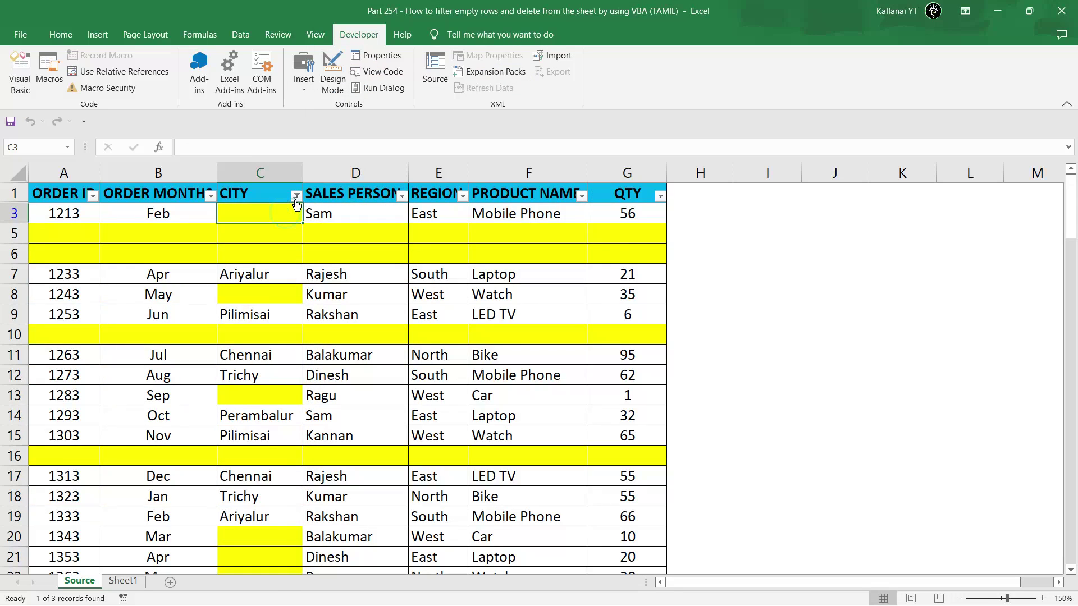
click(296, 195)
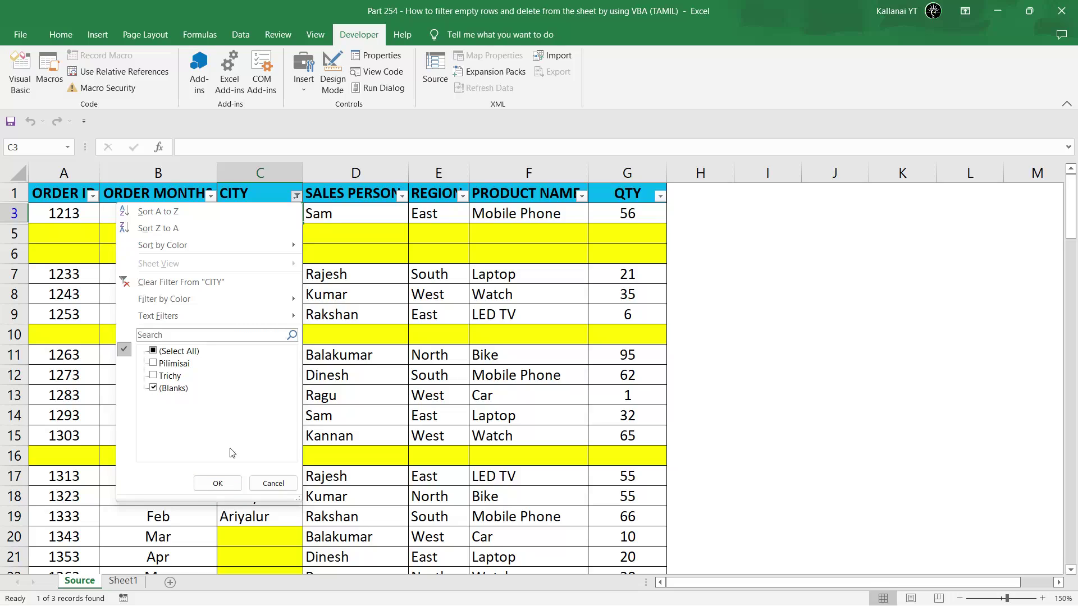
click(264, 483)
key(alt+F11)
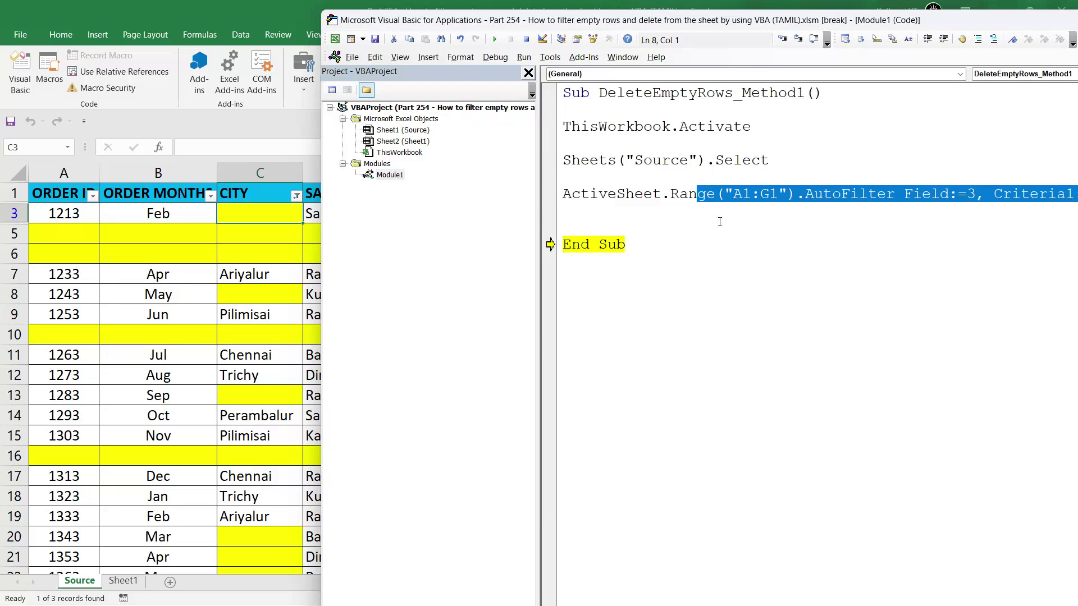
click(718, 221)
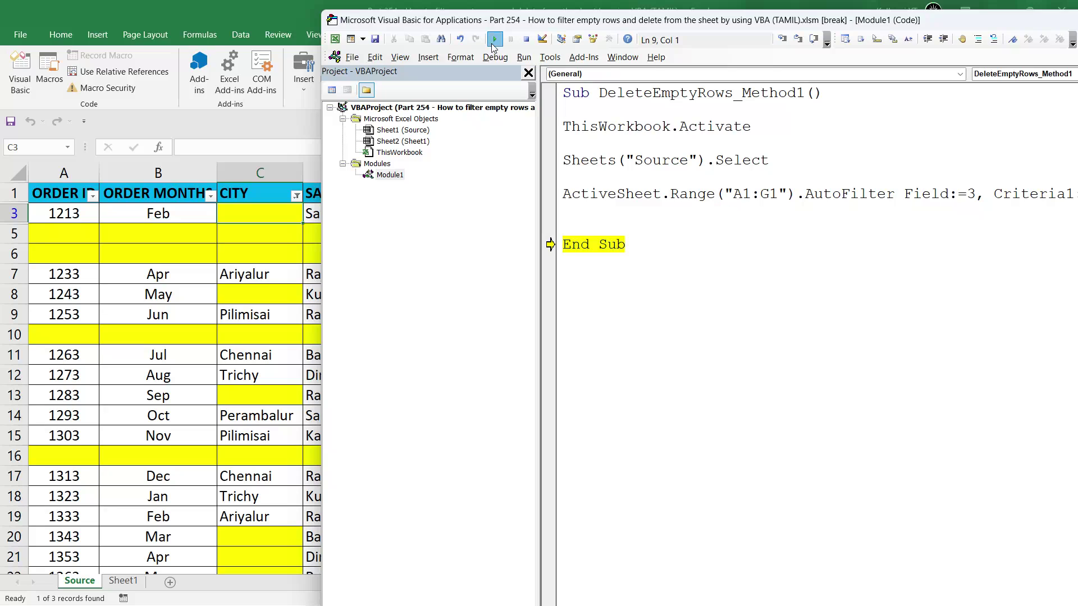
click(494, 39)
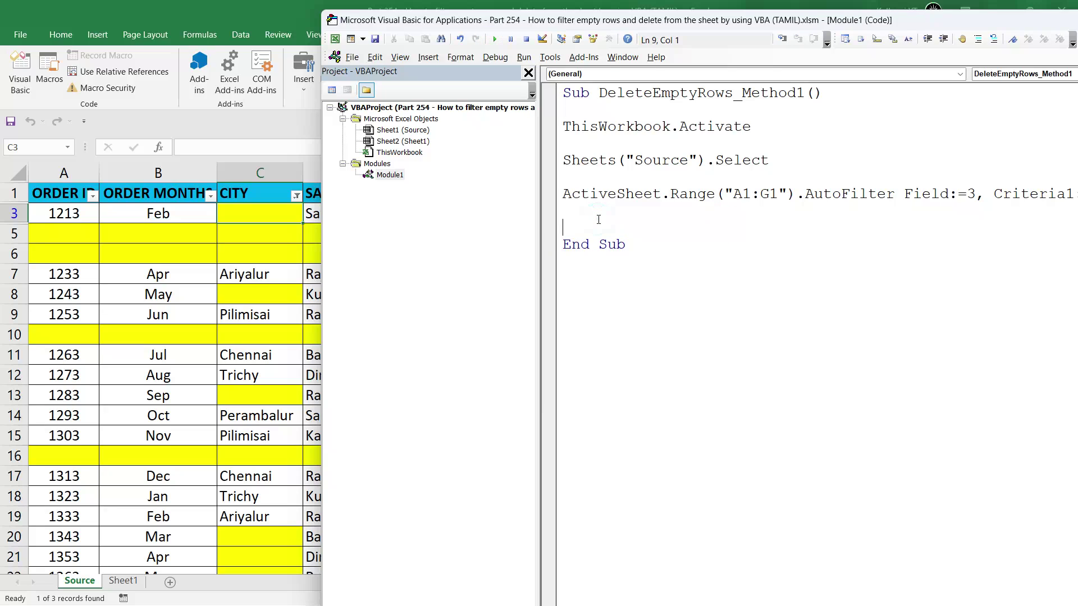
Widen the code area, add a blank line after End Sub and select the Method1 macro name
click(598, 219)
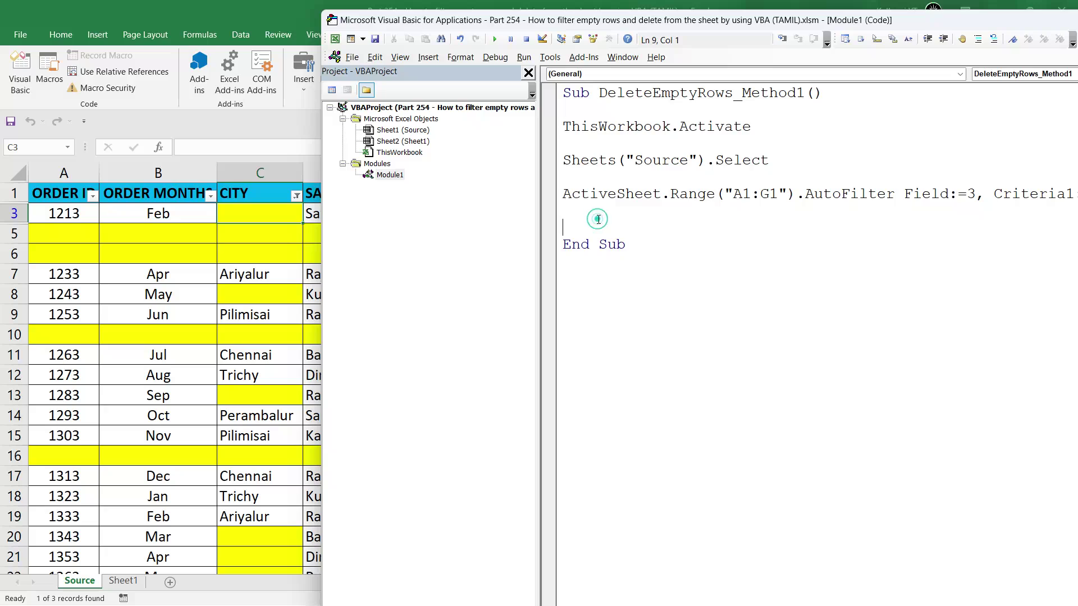
click(629, 241)
click(616, 93)
drag(537, 251, 457, 250)
click(567, 246)
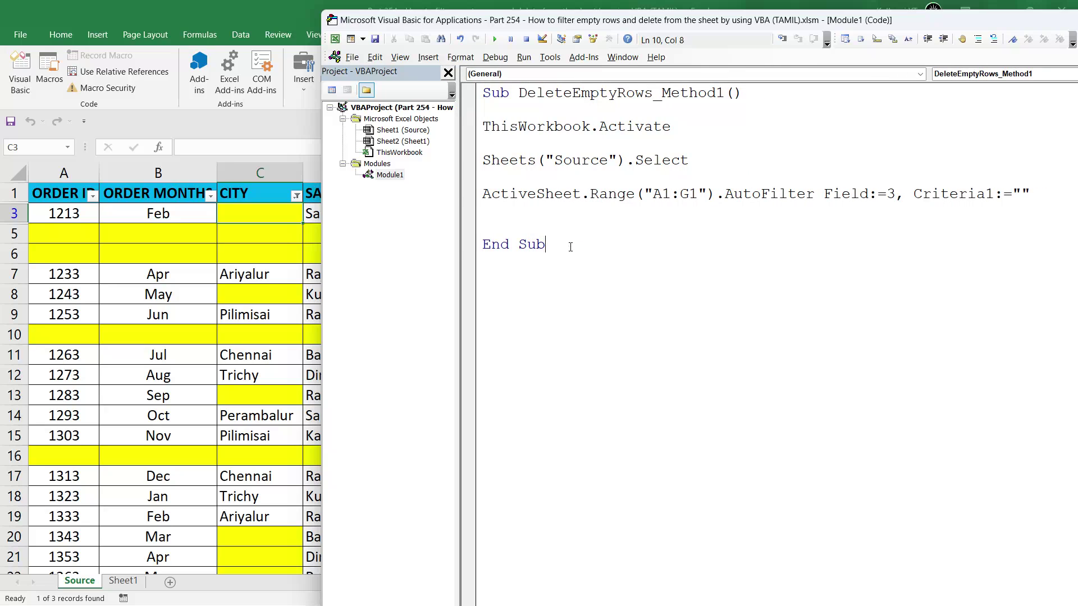
key(Return)
key(Return)
key(Return)
double_click(627, 93)
key(ctrl+c)
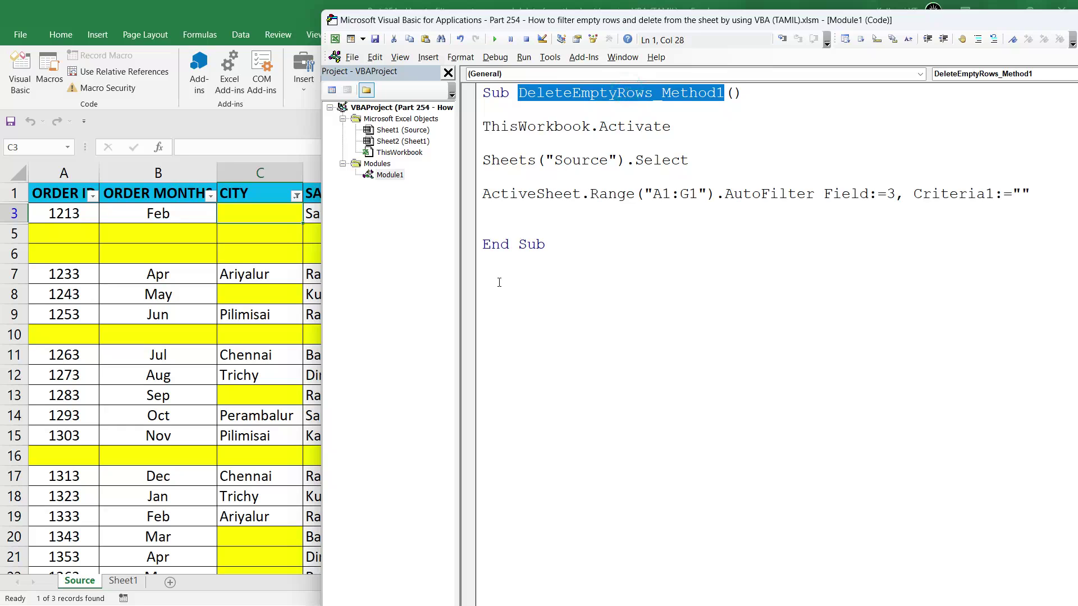
Create Sub DeleteEmptyRows_Method2 below the first macro, declaring Dim LastRow As Long
click(495, 286)
text(Sub)
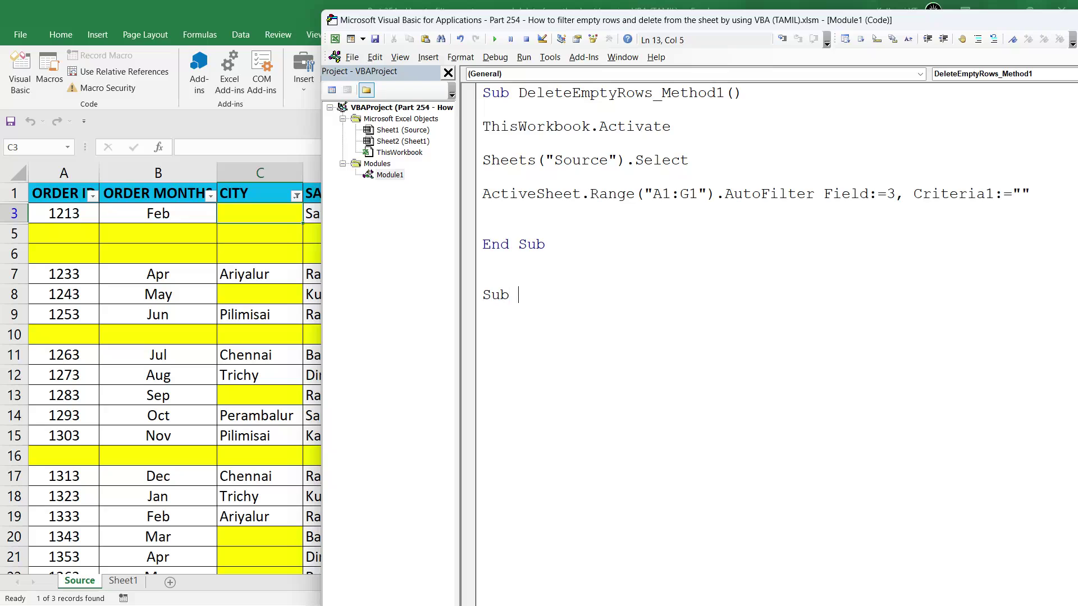
key(ctrl+v)
key(BackSpace)
text(2)
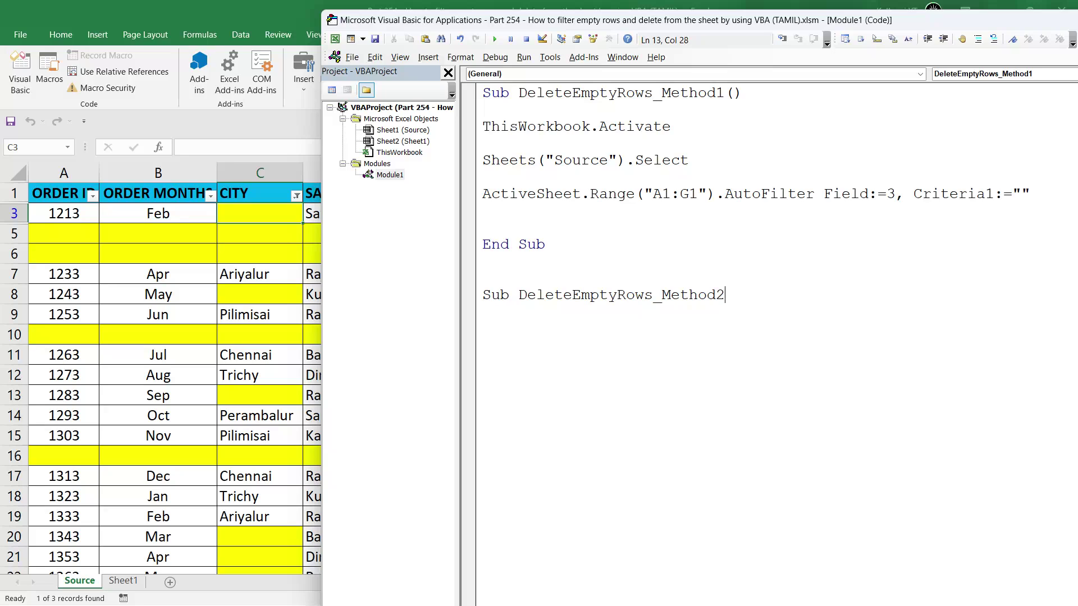
key(Return)
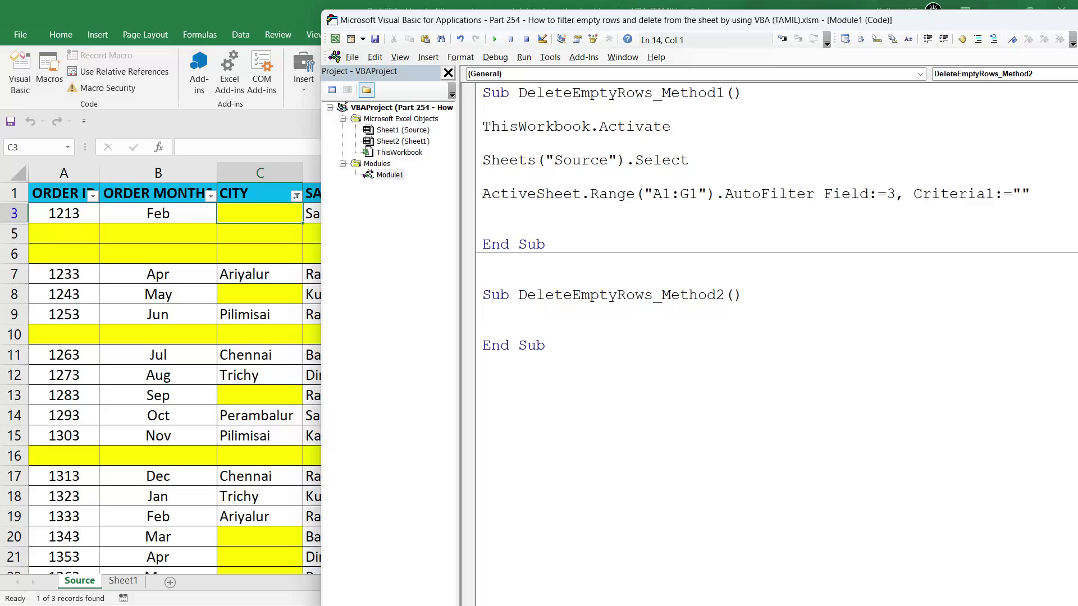
text(Dim Las)
text(tRow as )
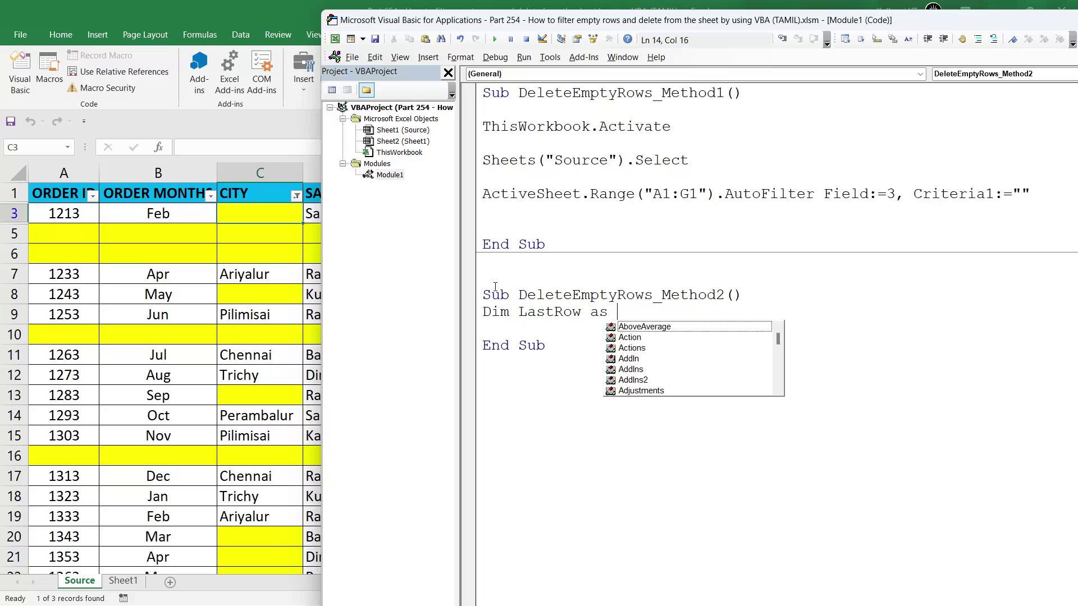
text(long)
key(Return)
text(Di)
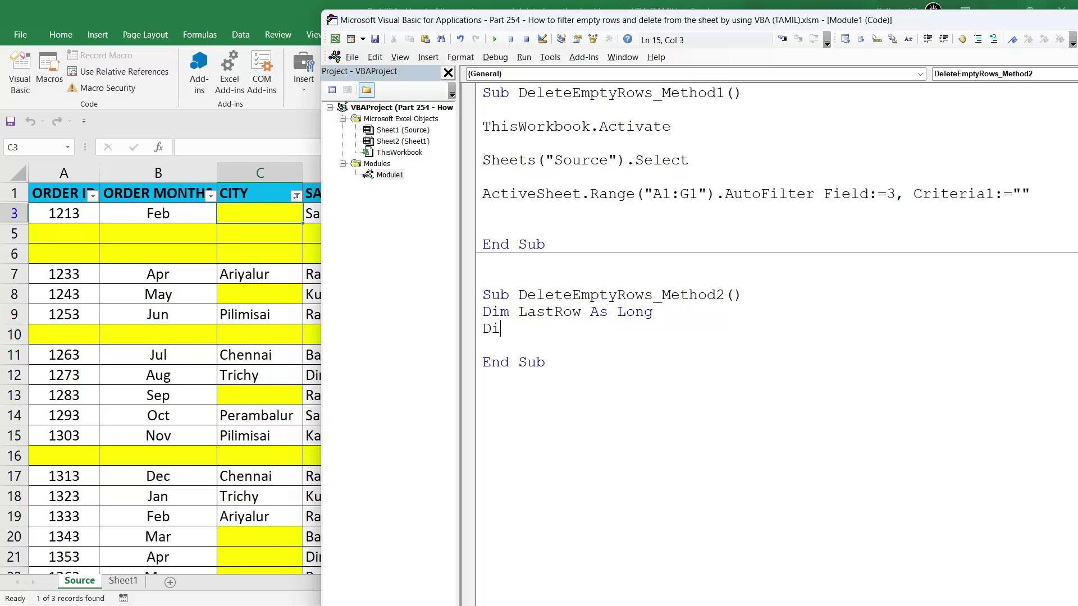
key(BackSpace)
key(BackSpace)
key(Return)
Add ThisWorkbook.Activate and Sheets("Source").Select lines to Method2
text(This)
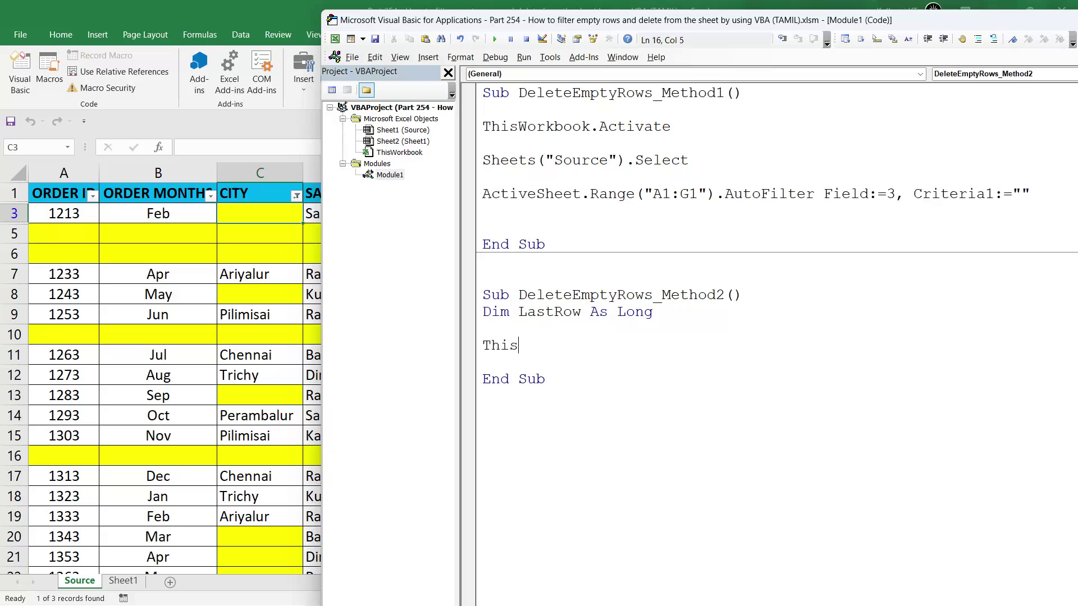
text(workbook)
text(.she)
key(BackSpace)
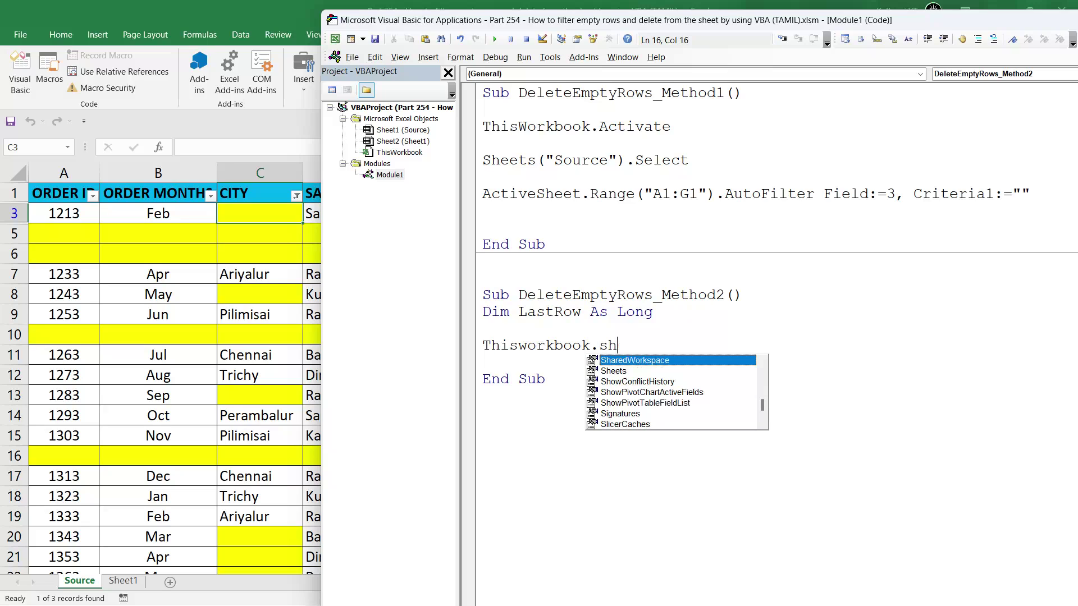
key(BackSpace)
key(BackSpace)
key(BackSpace)
text(.act)
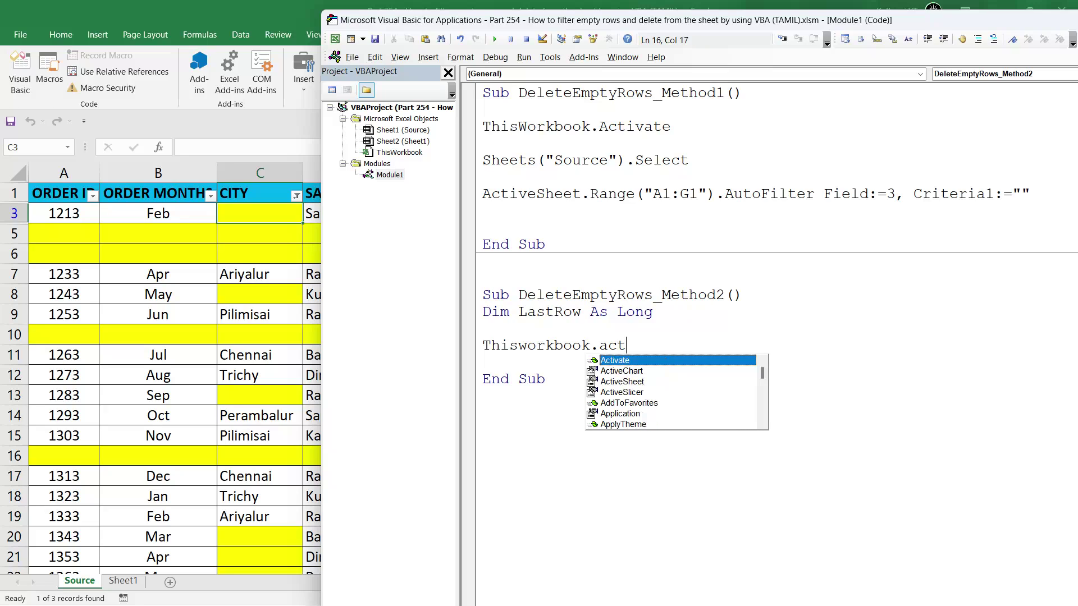
key(Tab)
key(Return)
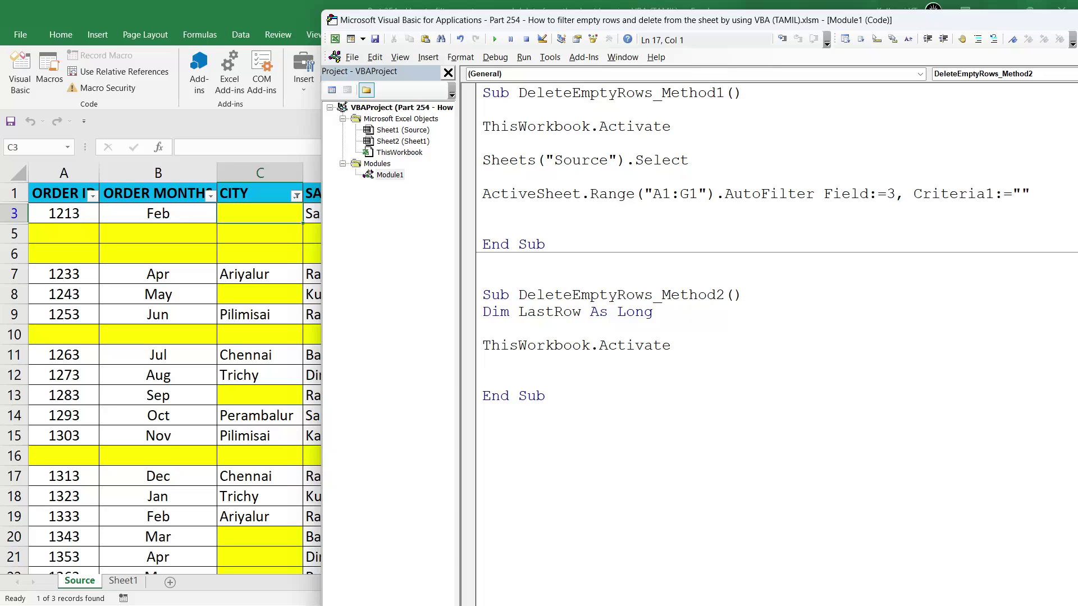
text(Sheets)
text(("Source)
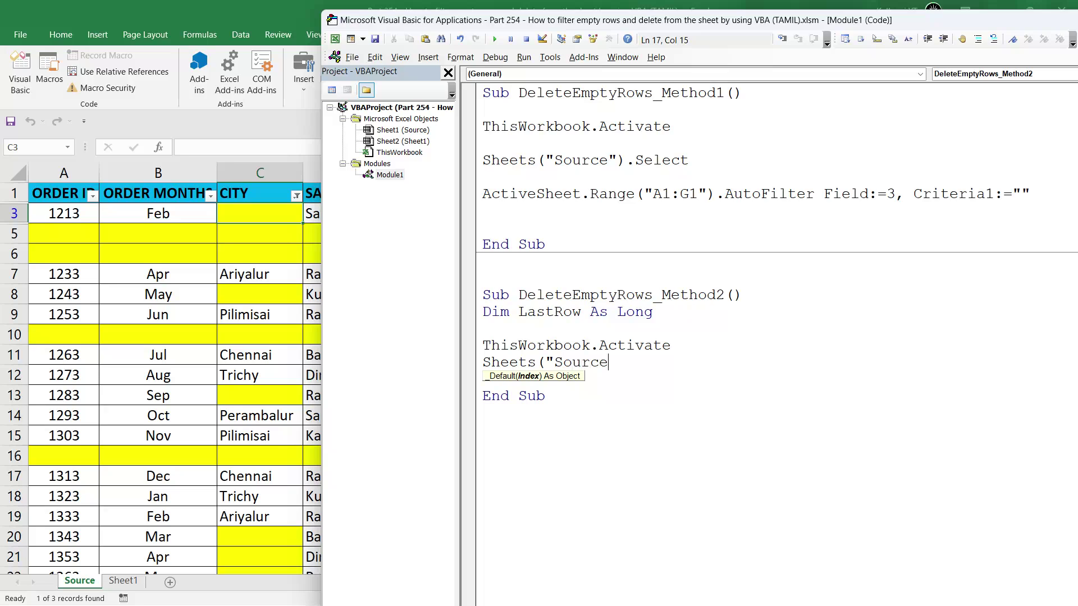
text(").se)
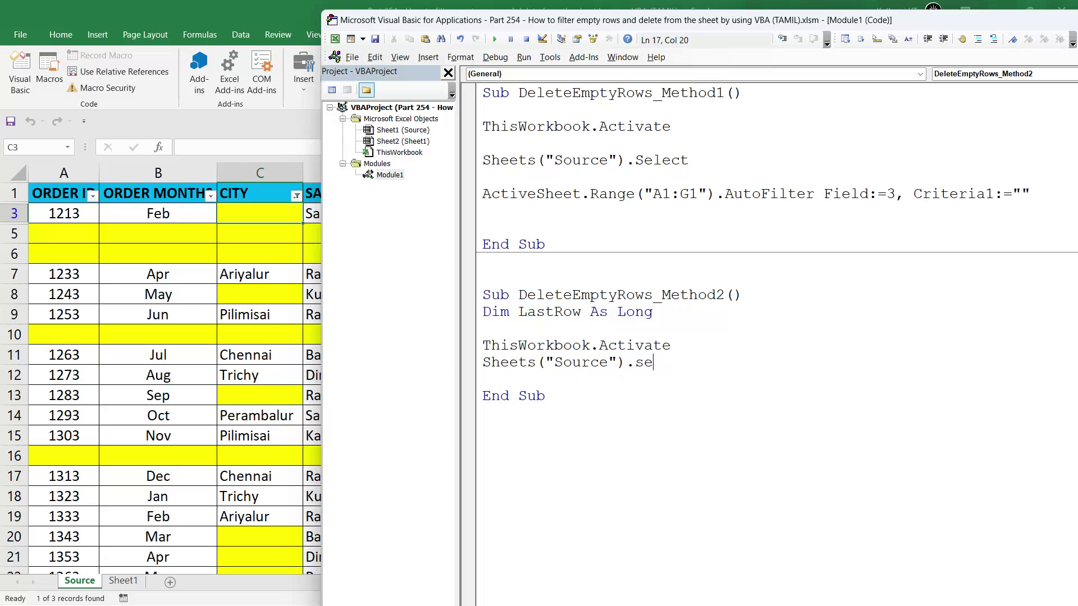
text(lect)
key(Return)
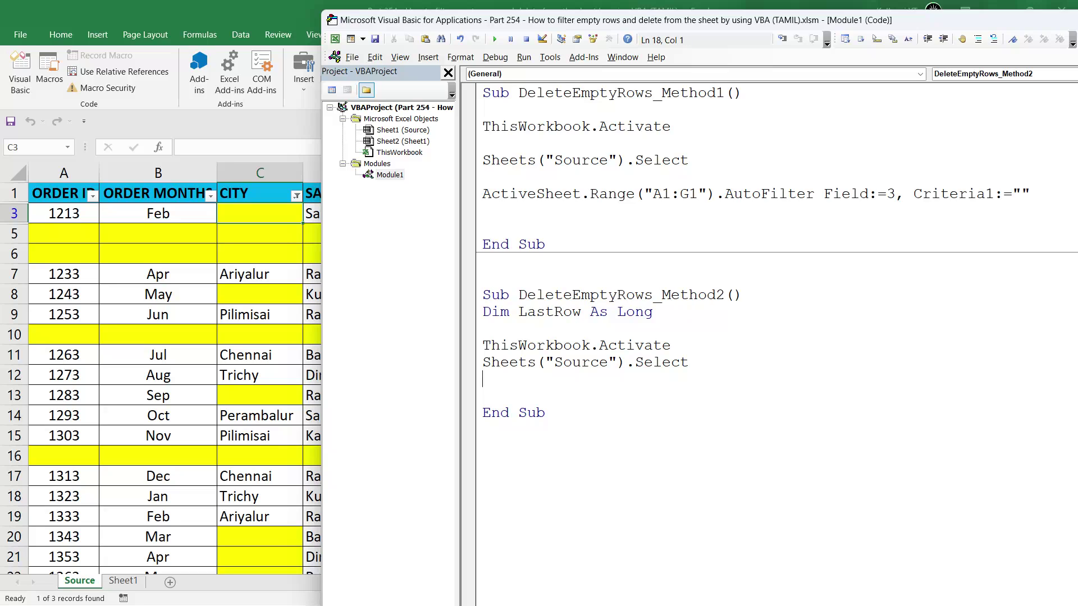
Compare the unfiltered Sheet1 with the filtered Source sheet, then return to the code
click(116, 535)
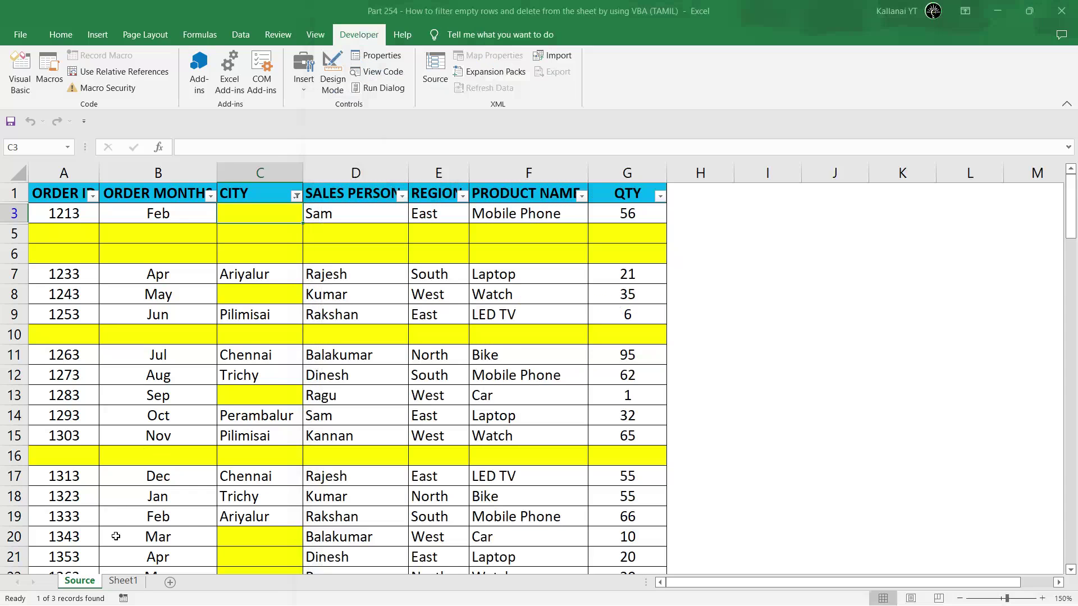
click(122, 583)
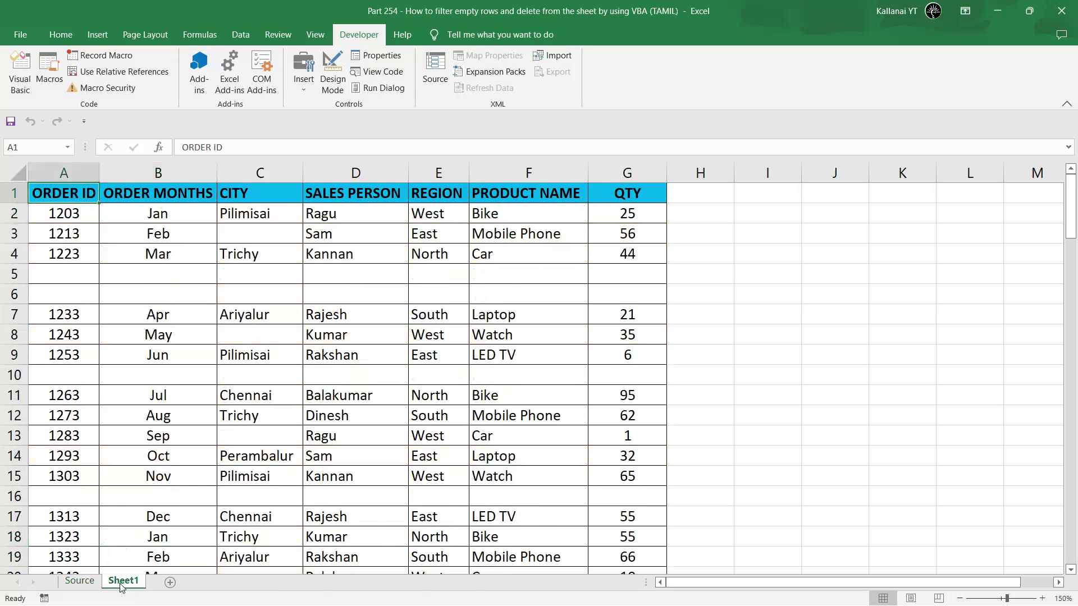
click(79, 582)
click(110, 383)
key(alt+Tab)
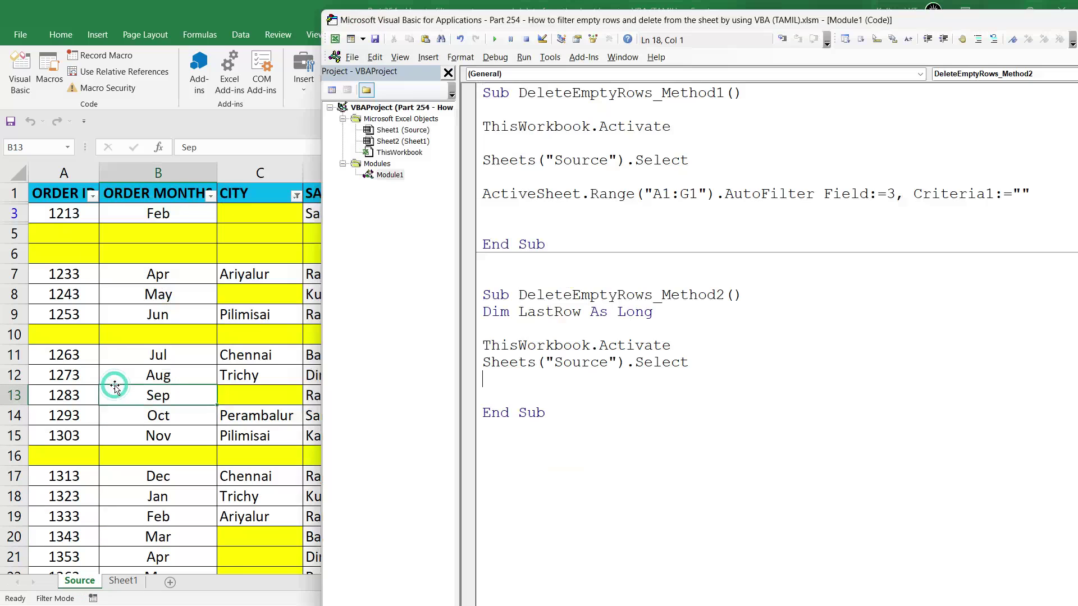
key(alt+Tab)
click(182, 191)
key(alt+Tab)
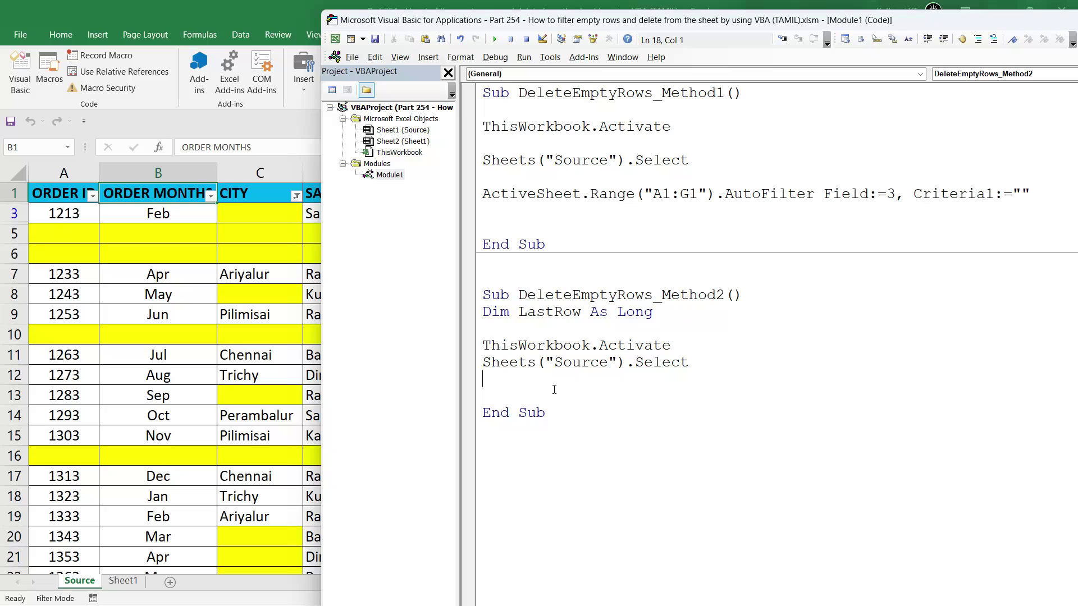
Add LastRow = ThisWorkbook.Sheets("Source").Range("A" & Rows.Count).End(xlUp).Row, then switch to the Source sheet
key(Return)
text(LastRo)
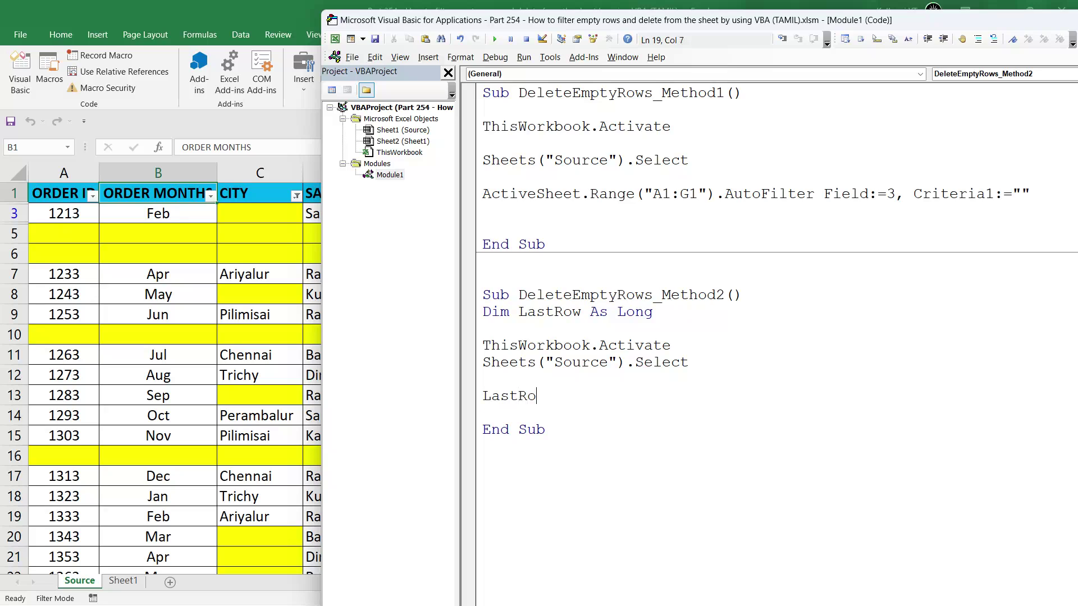
text(w=)
text(This)
text(workbook.sh)
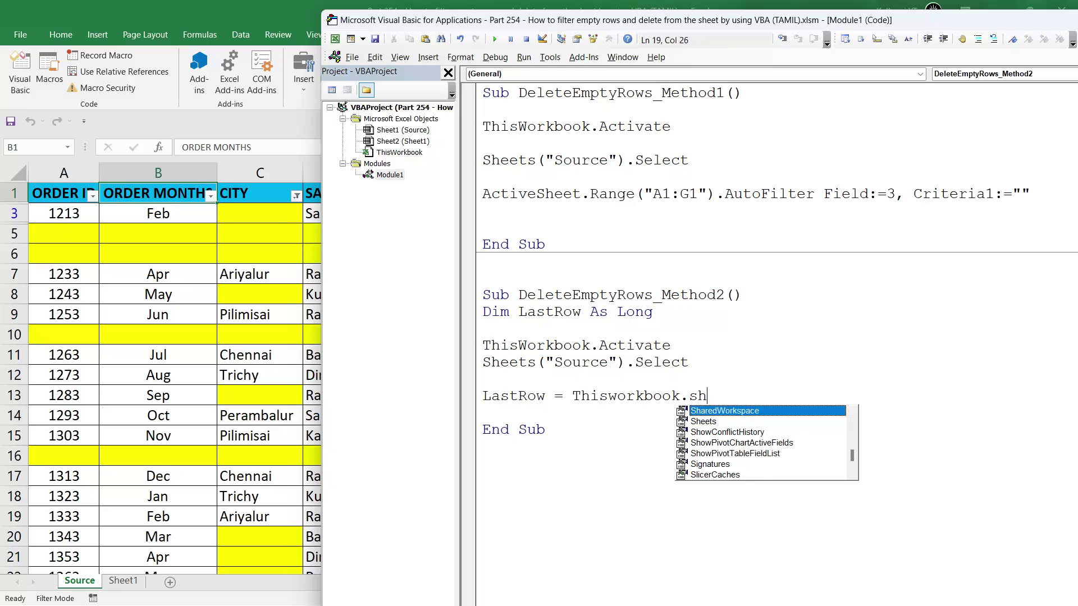
text(e)
key(Tab)
text(("S)
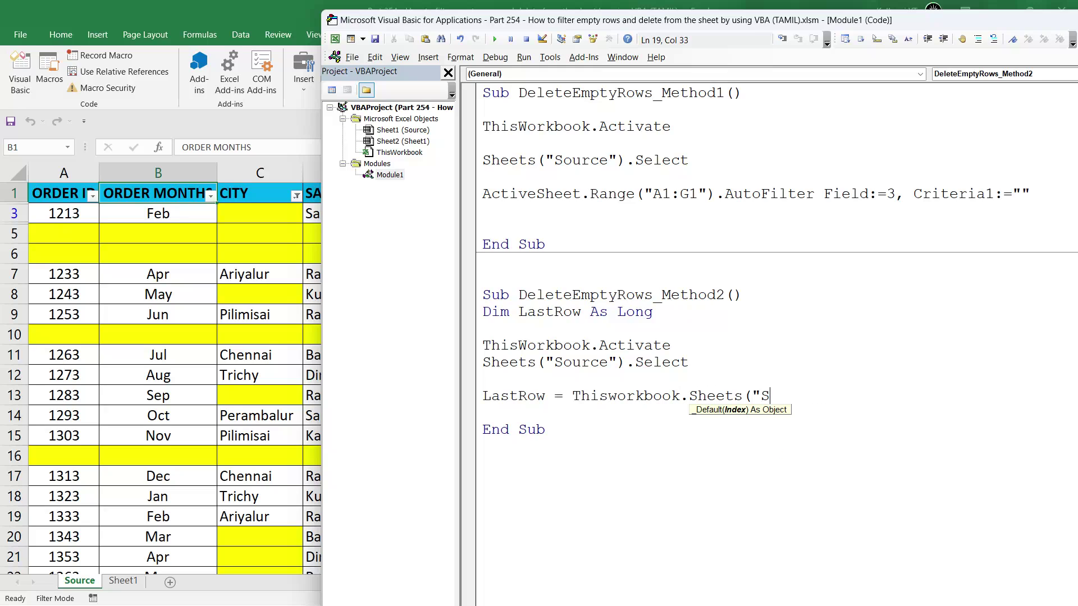
text(ource").)
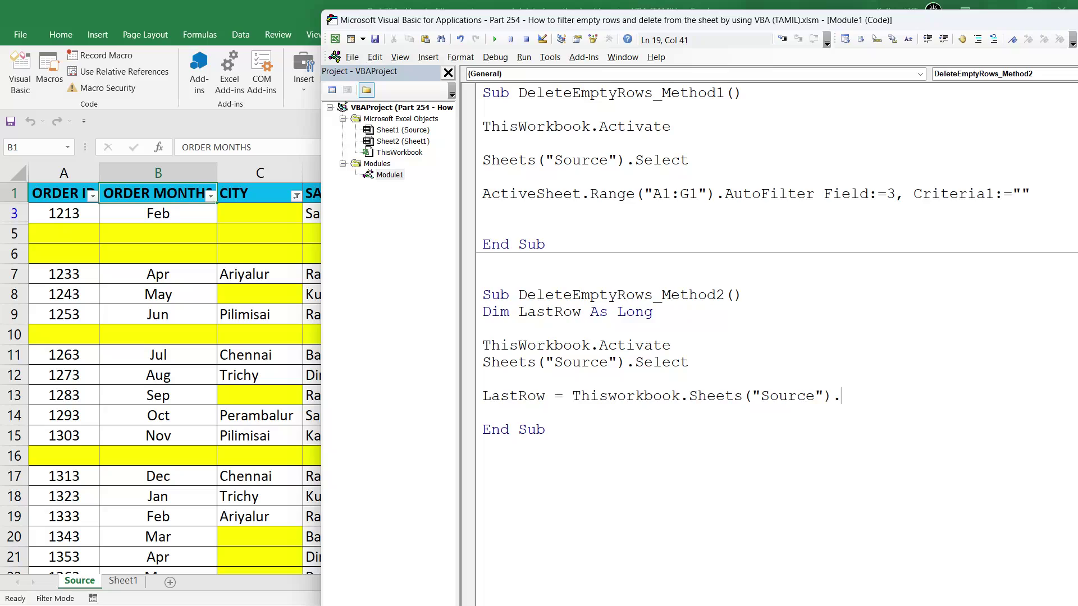
text(range()
text("A")
text( & rows.cou)
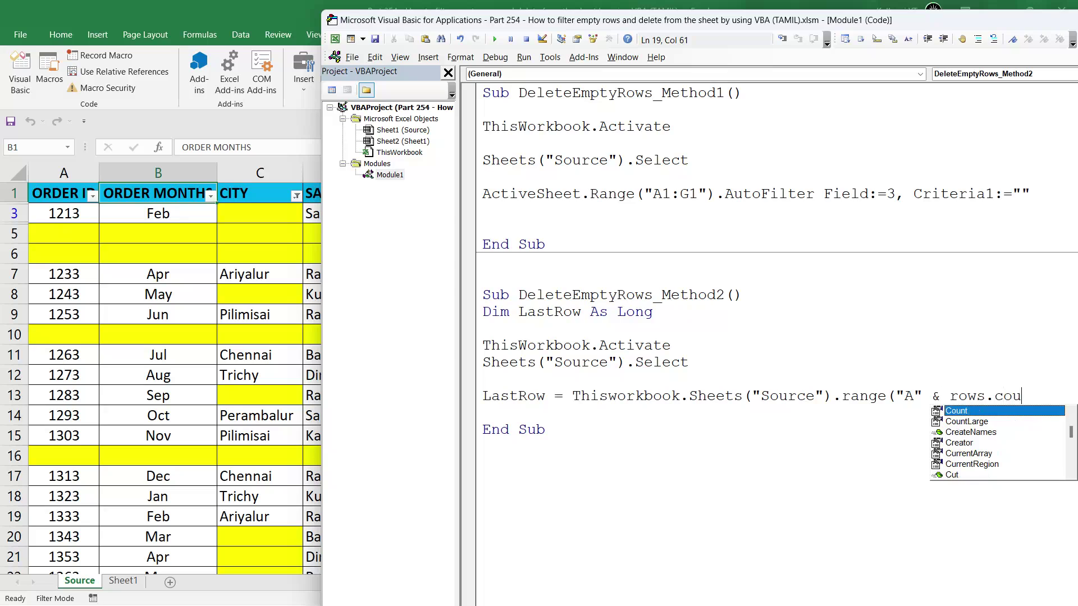
text(nt)
key(Tab)
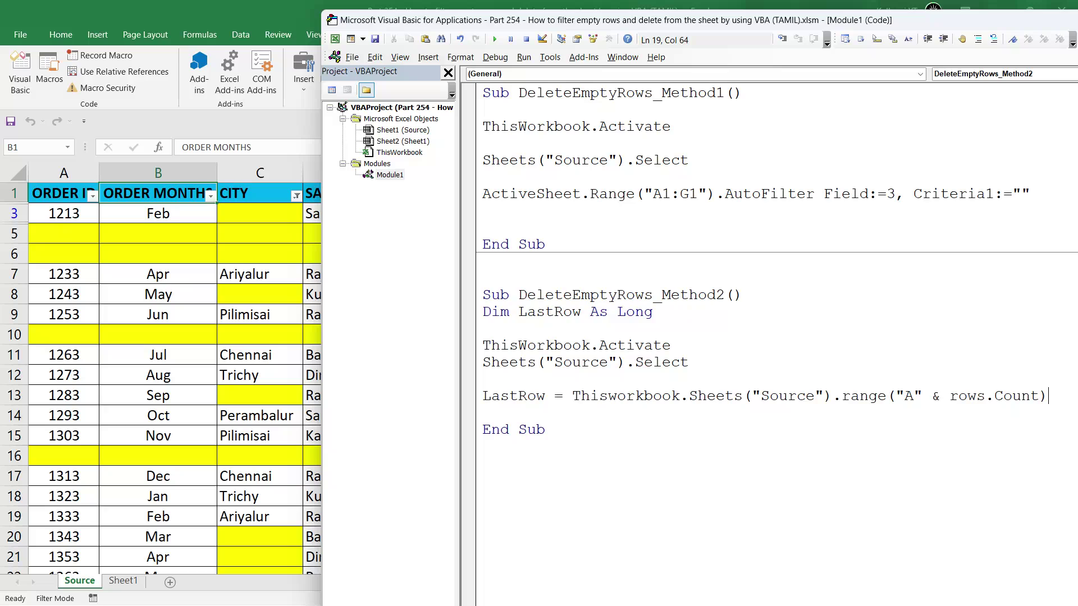
text(.end)
drag(725, 25, 467, 49)
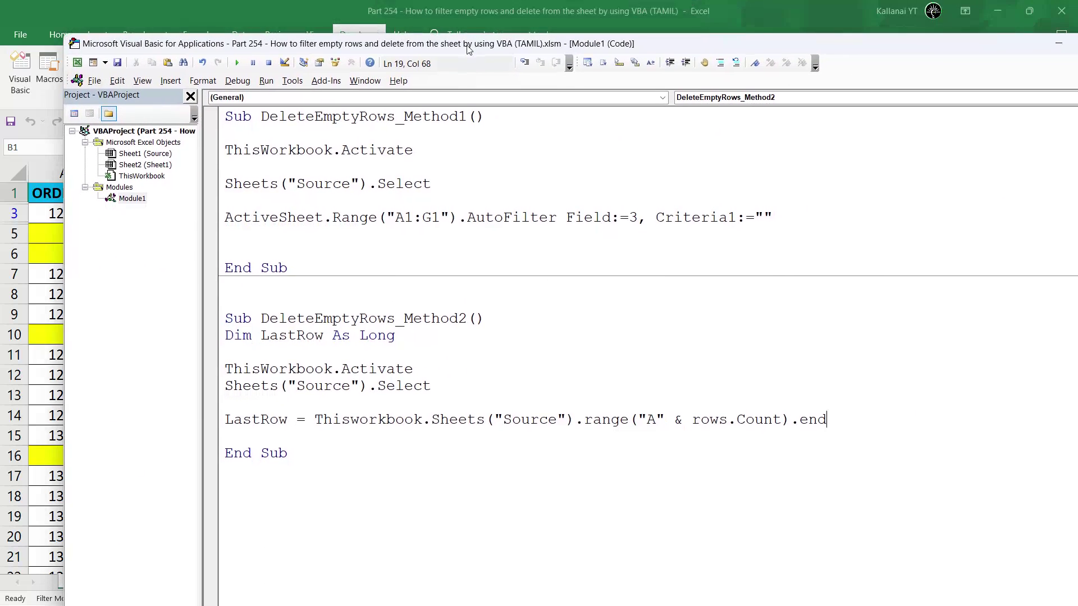
text(xlup)
text().row)
key(Return)
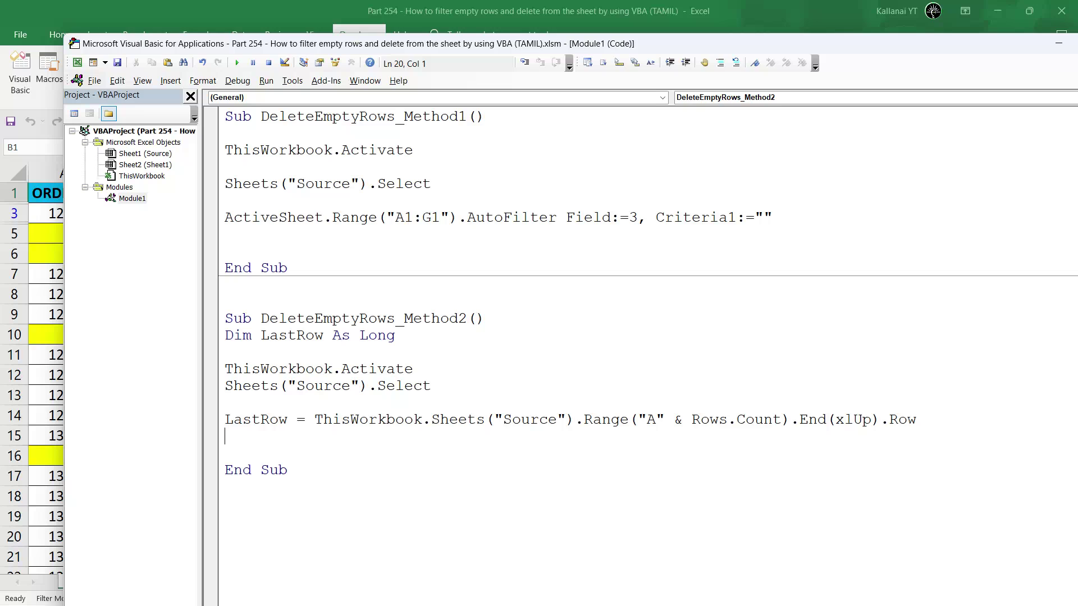
key(alt+F11)
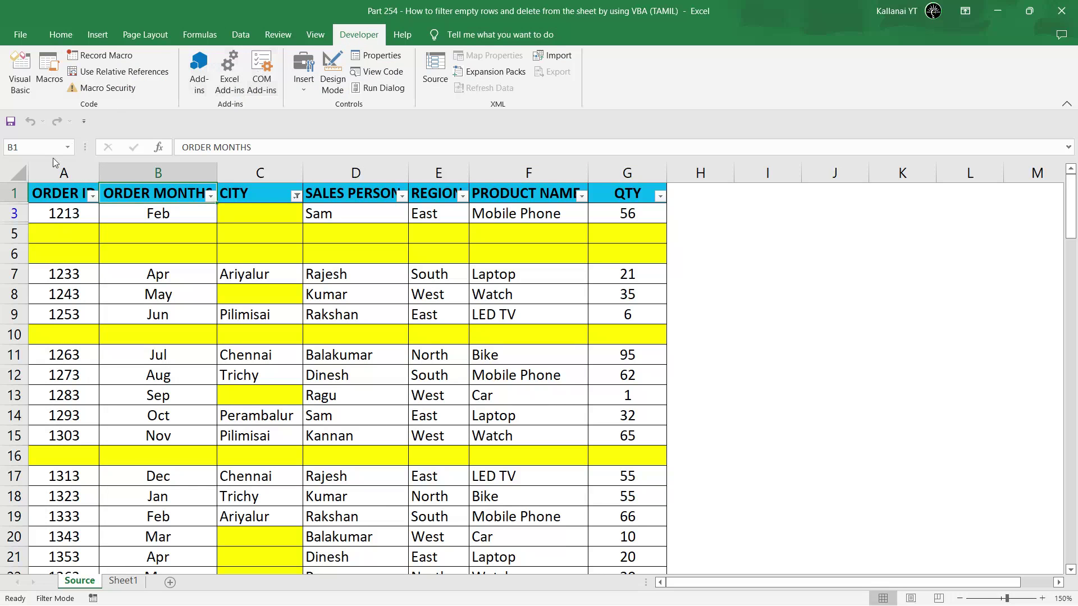
Verify that column A of the Source sheet ends at row 114, then return to the VBA editor
click(45, 168)
click(64, 493)
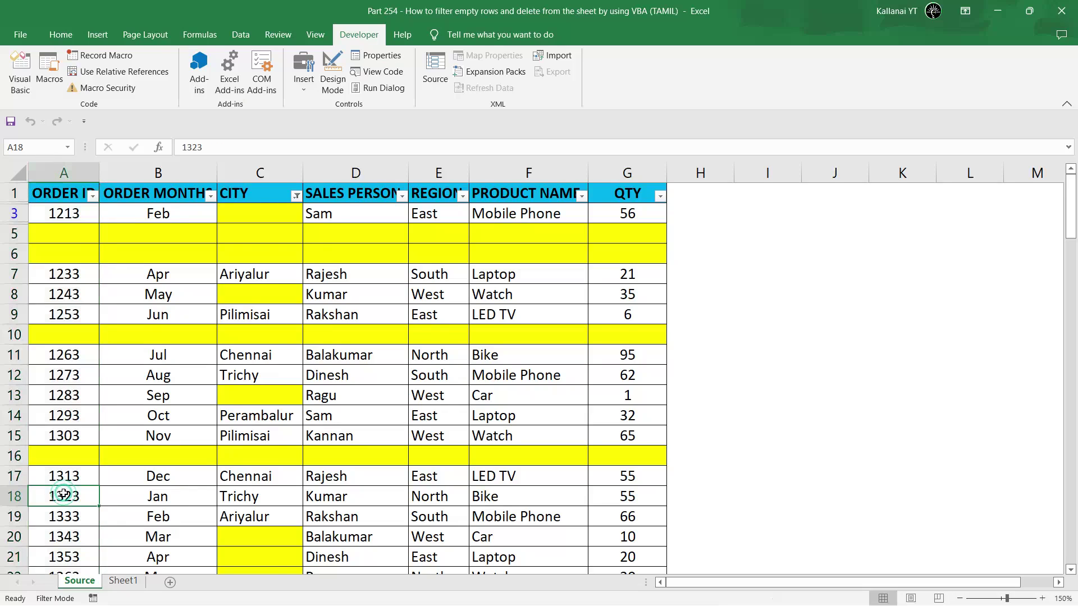
key(Down)
key(Down)
key(Down)
key(Down)
key(Down)
key(Down)
key(ctrl+Down)
key(ctrl+Up)
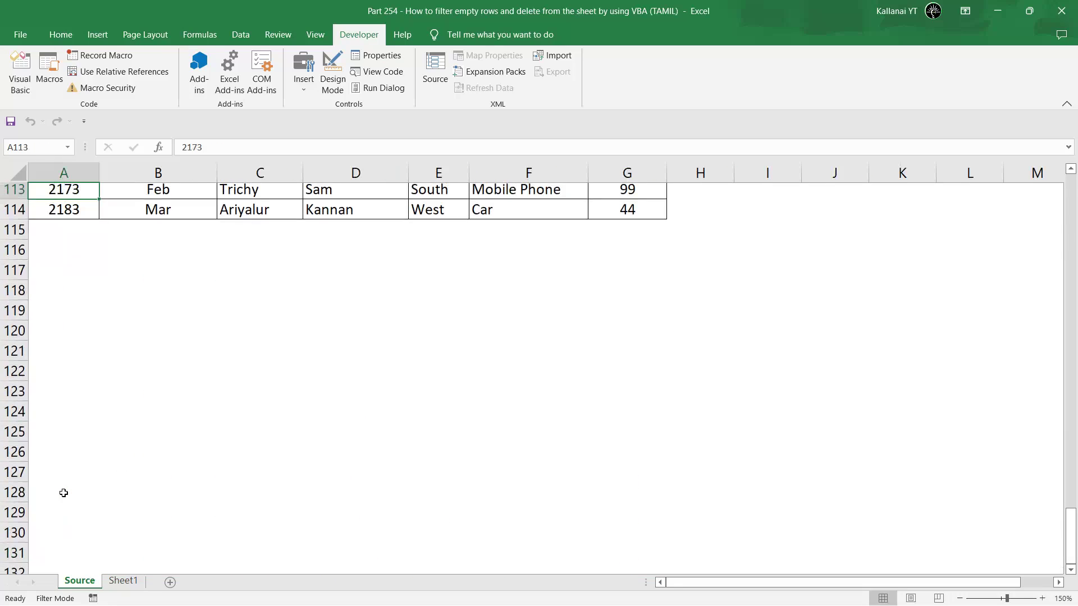
key(Down)
key(Down)
key(Right)
key(Right)
key(Right)
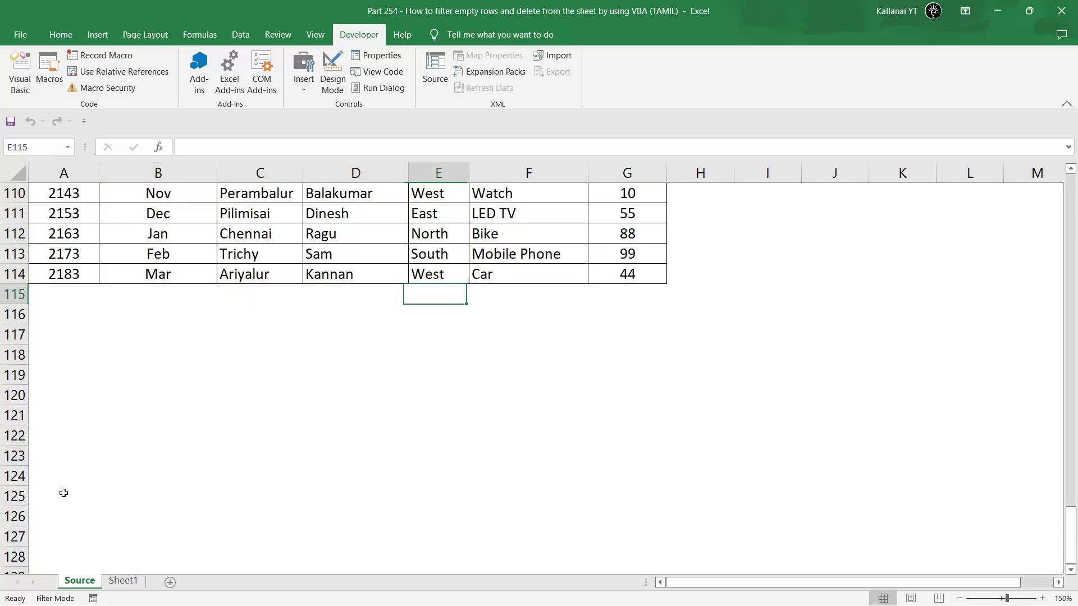
key(Right)
key(Right)
key(Right)
key(Right)
key(ctrl+Up)
key(Left)
key(Left)
key(Left)
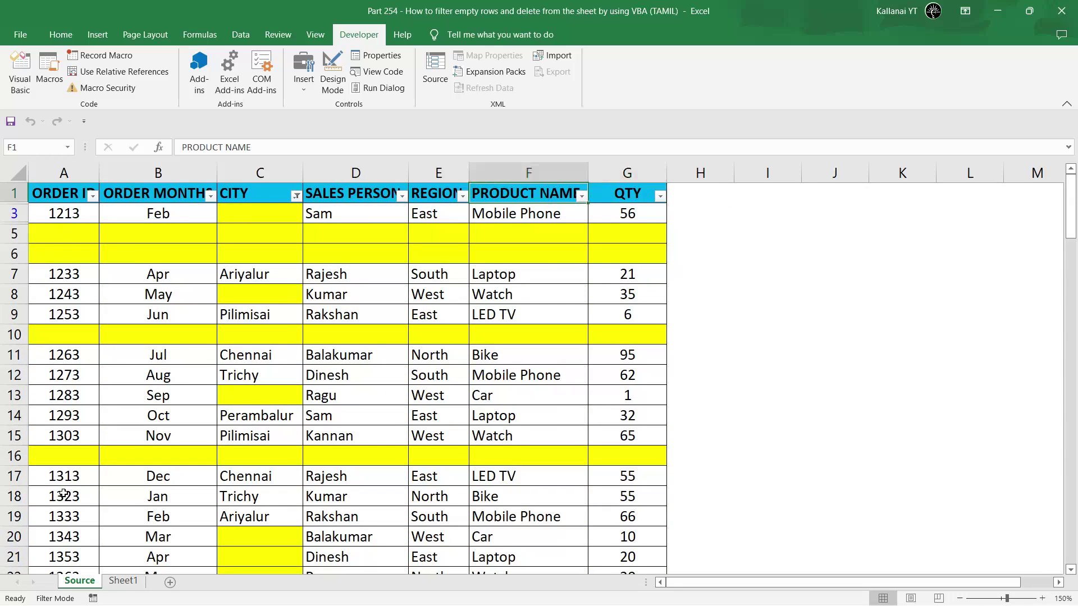
key(alt+F11)
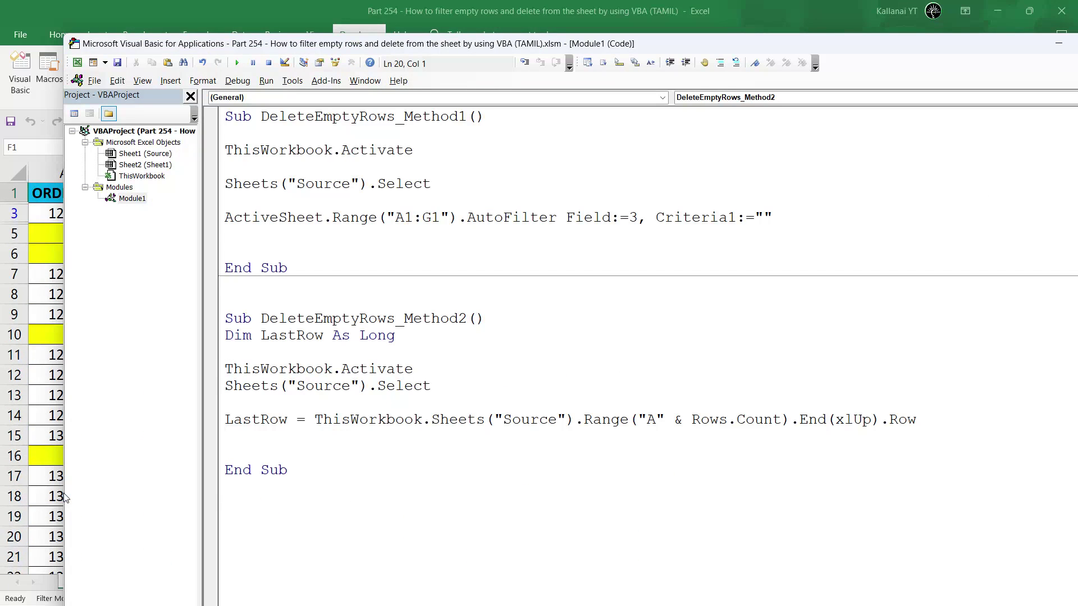
Add ActiveSheet.AutoFilterMode = False on a new line after the LastRow line
key(Return)
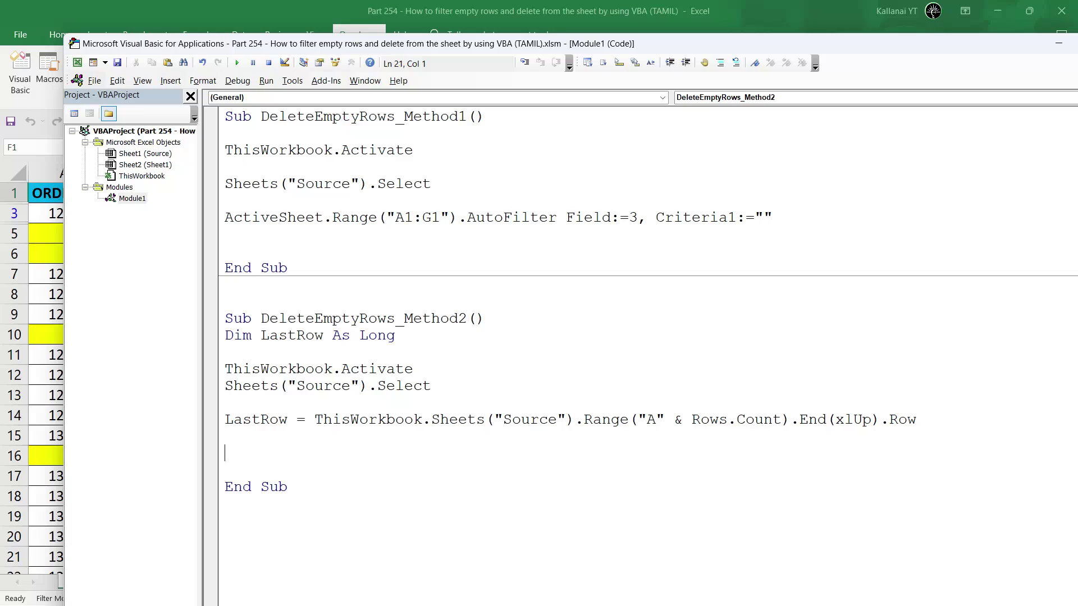
text(Activeshee)
text(t.)
text(autf)
key(BackSpace)
text(of)
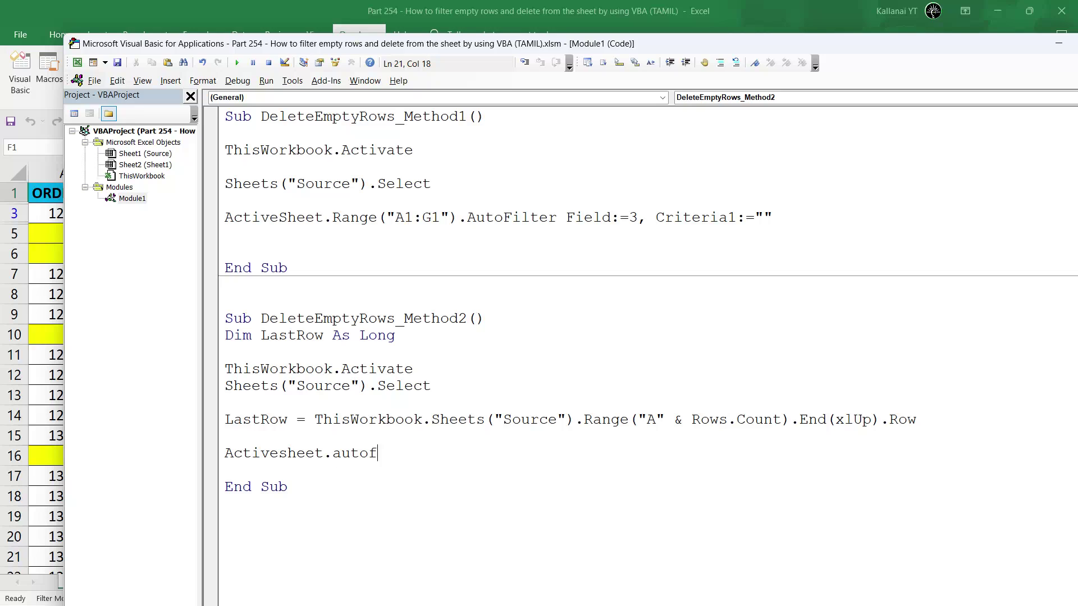
text(ilter)
text(mode)
text( = false)
key(Return)
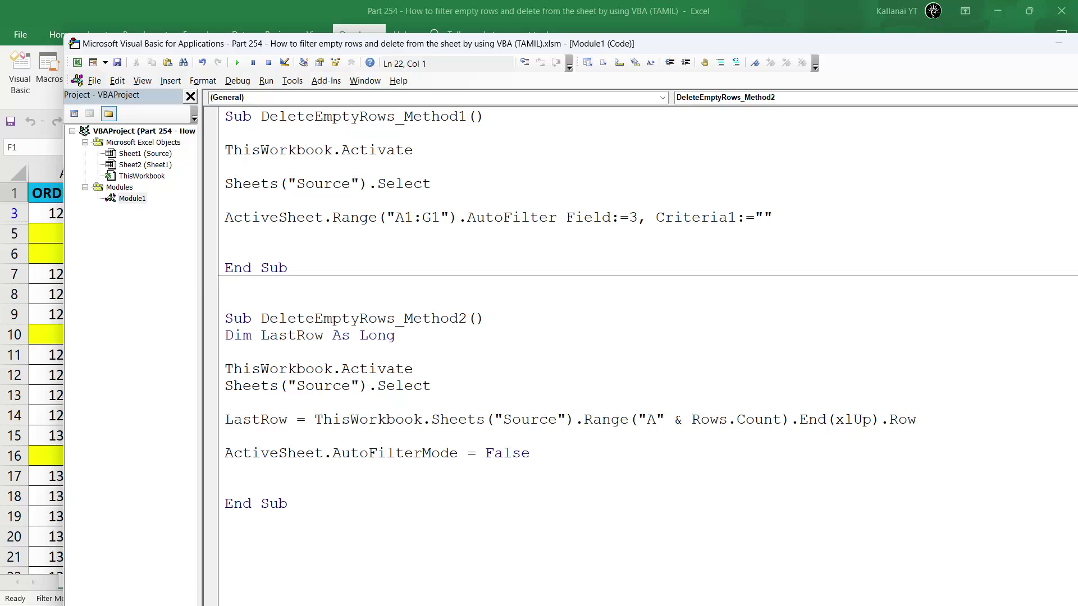
Glance at the worksheet, tidy the blank lines, and begin a line for the next statement
key(alt+Tab)
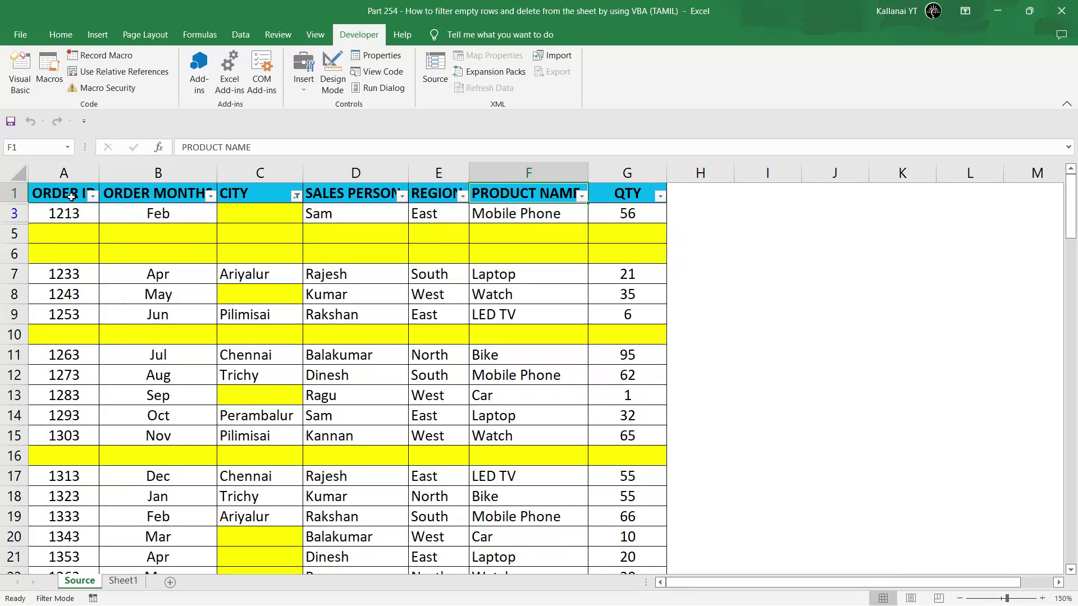
key(alt+Tab)
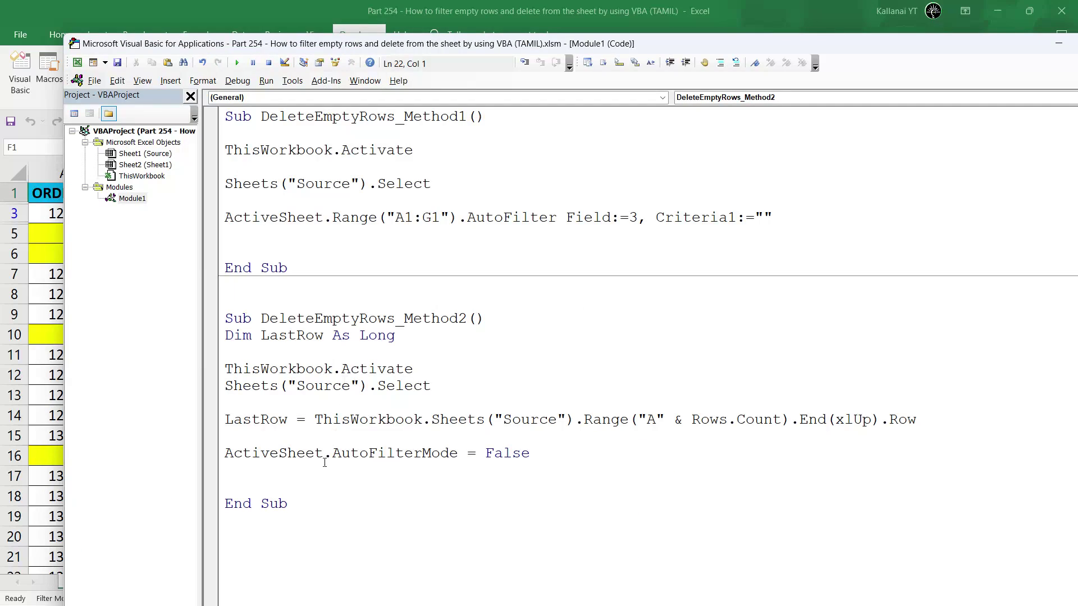
key(Return)
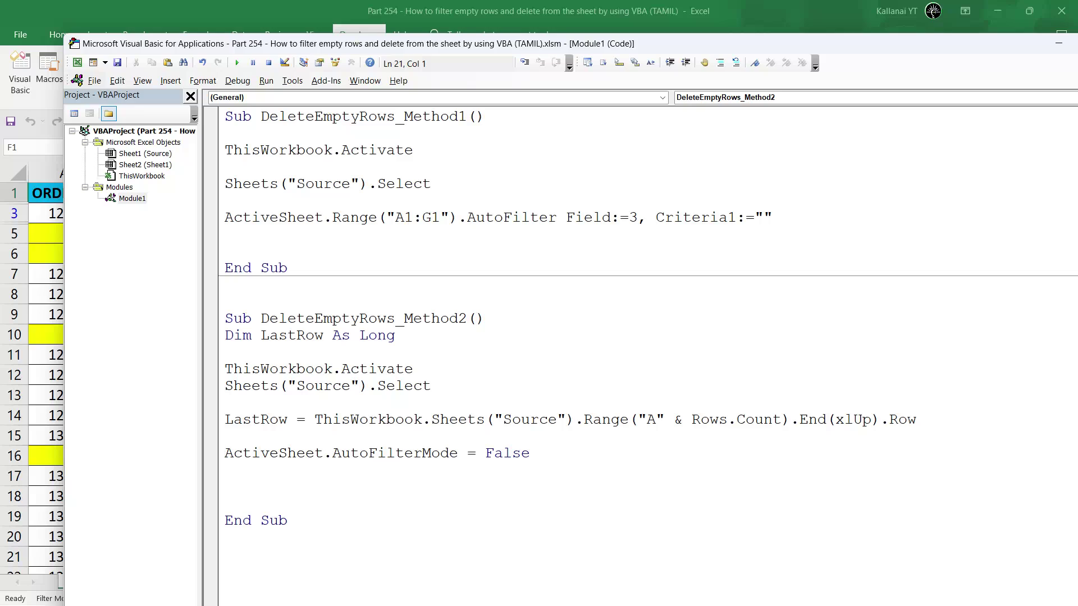
key(BackSpace)
key(Return)
Add Cells.Select, Selection.AutoFilter and Range("A1").Select below the AutoFilterMode line
text(C)
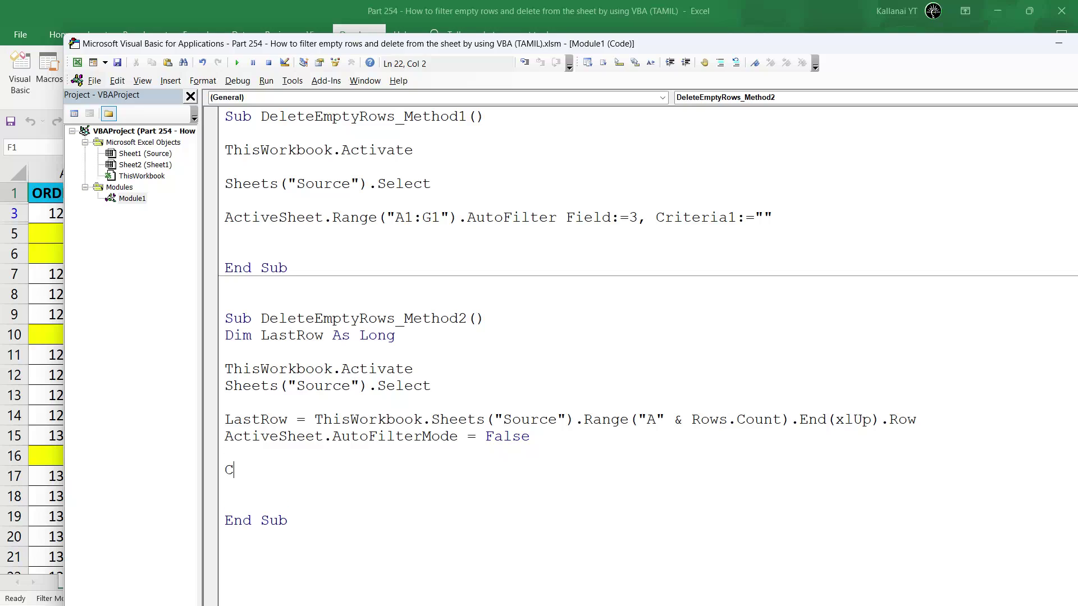
text(Ells.se)
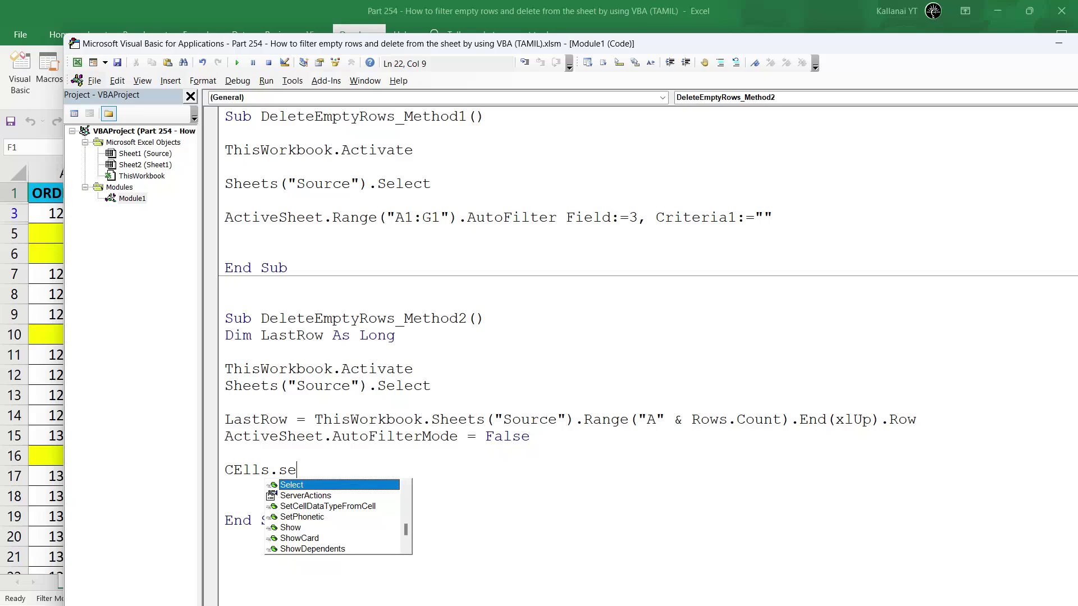
key(Tab)
key(Return)
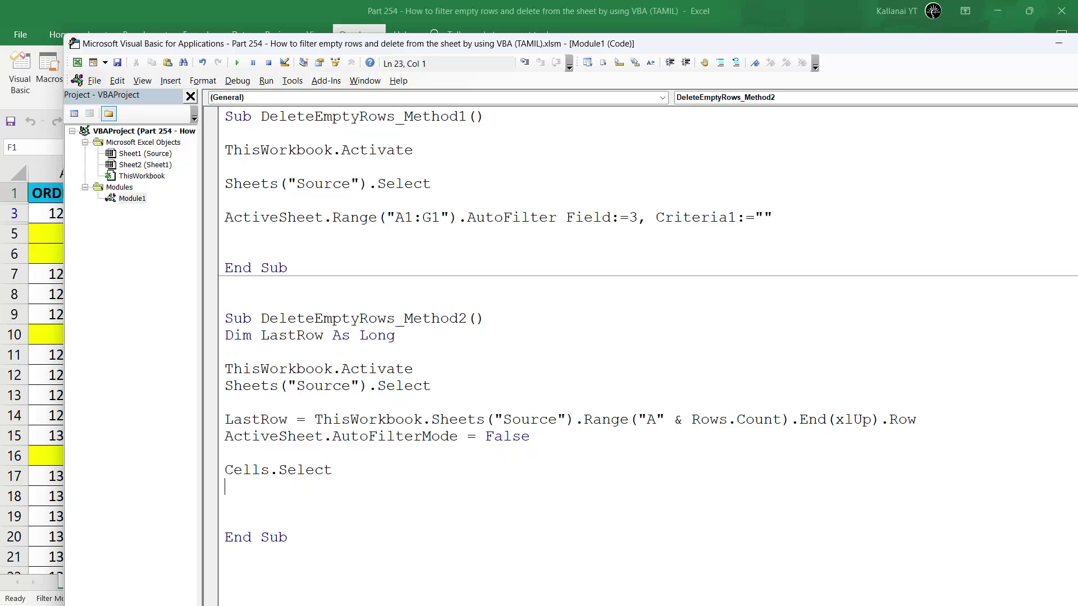
text(Selection.aut)
text(ofi)
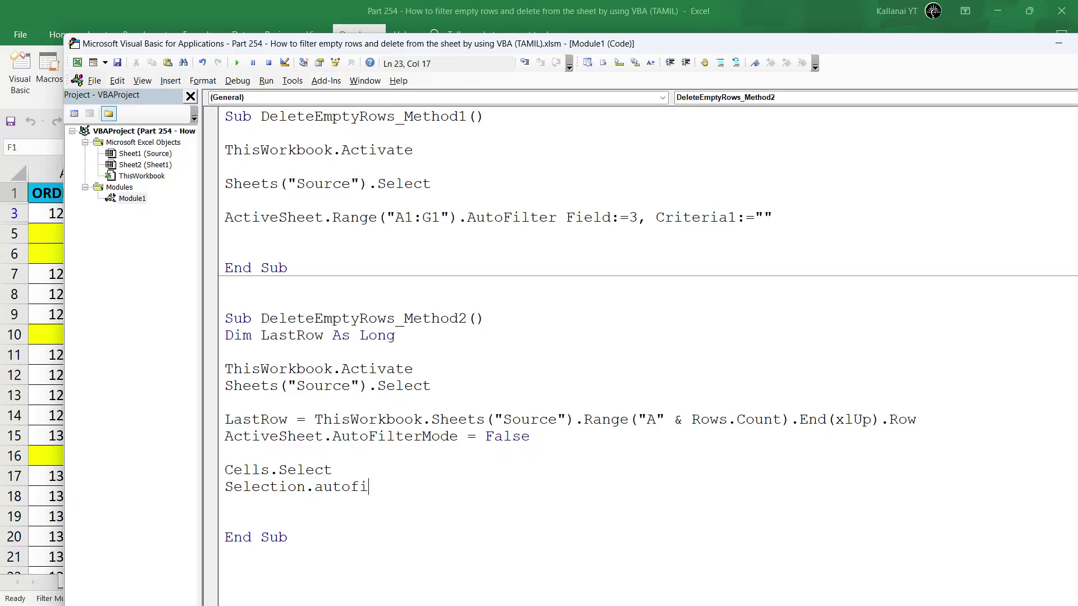
text(lter)
key(Return)
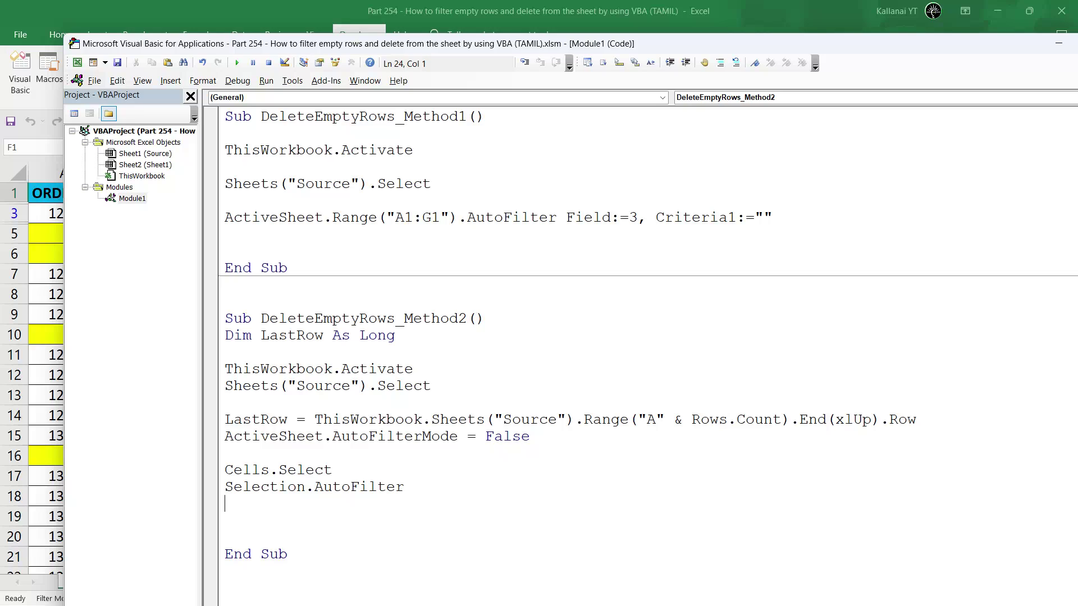
text(RAnge("A)
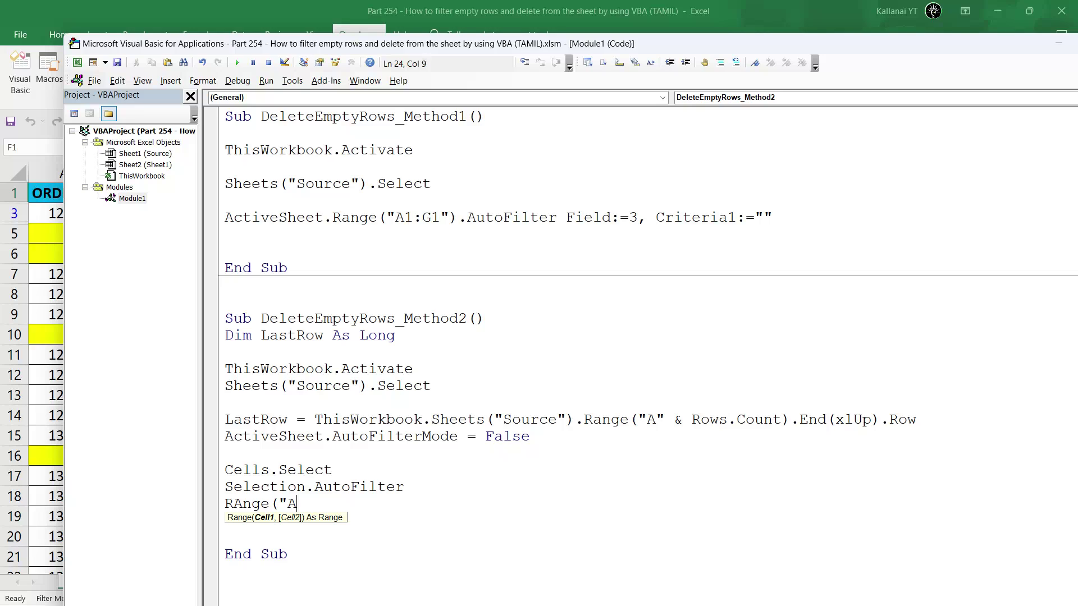
text(1"))
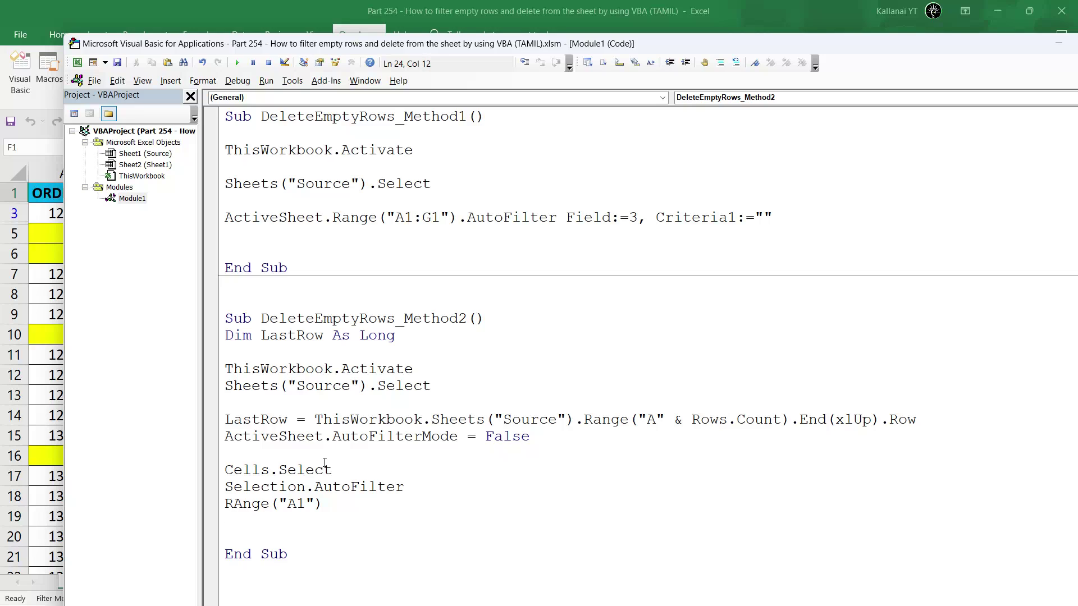
text(.sel)
key(Return)
key(Return)
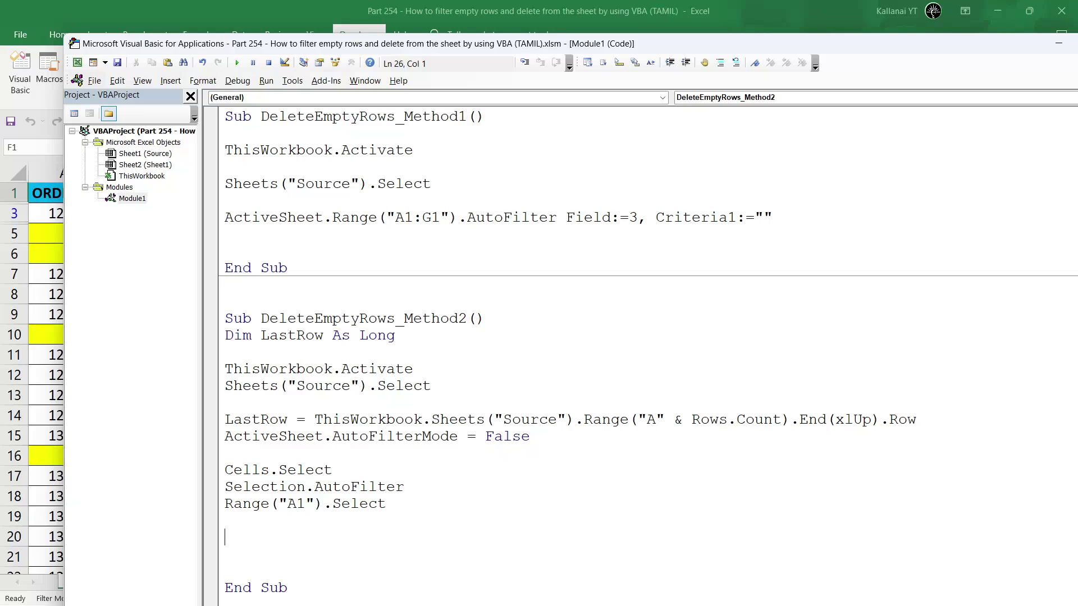
key(Return)
Highlight the three new filter-reset lines to review them, checking the worksheet in between
key(Down)
key(Down)
key(Down)
drag(225, 470, 387, 504)
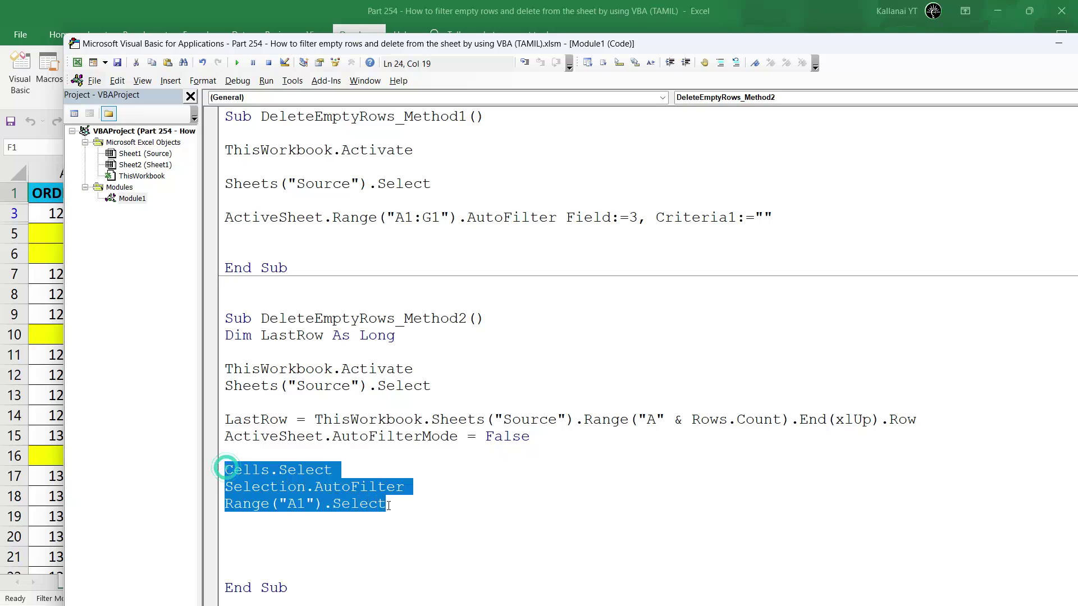
click(400, 505)
key(alt+F11)
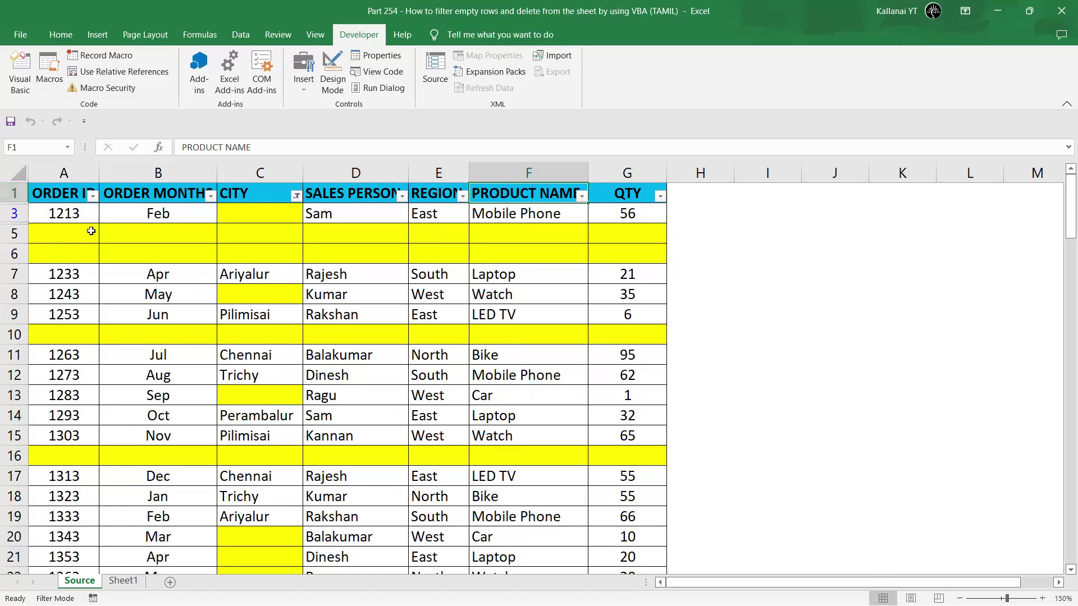
key(alt+F11)
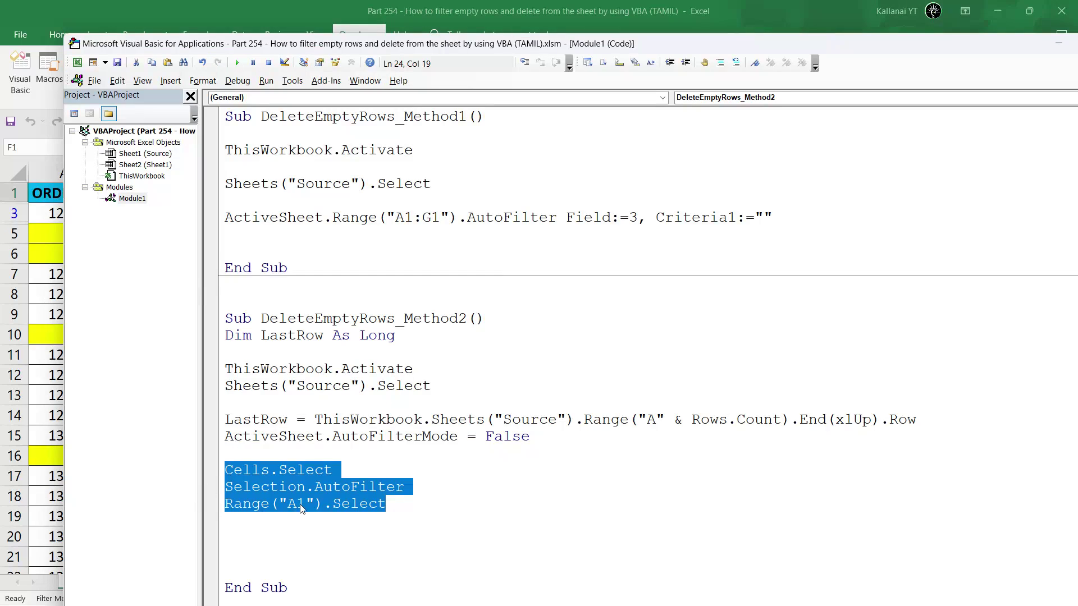
click(403, 504)
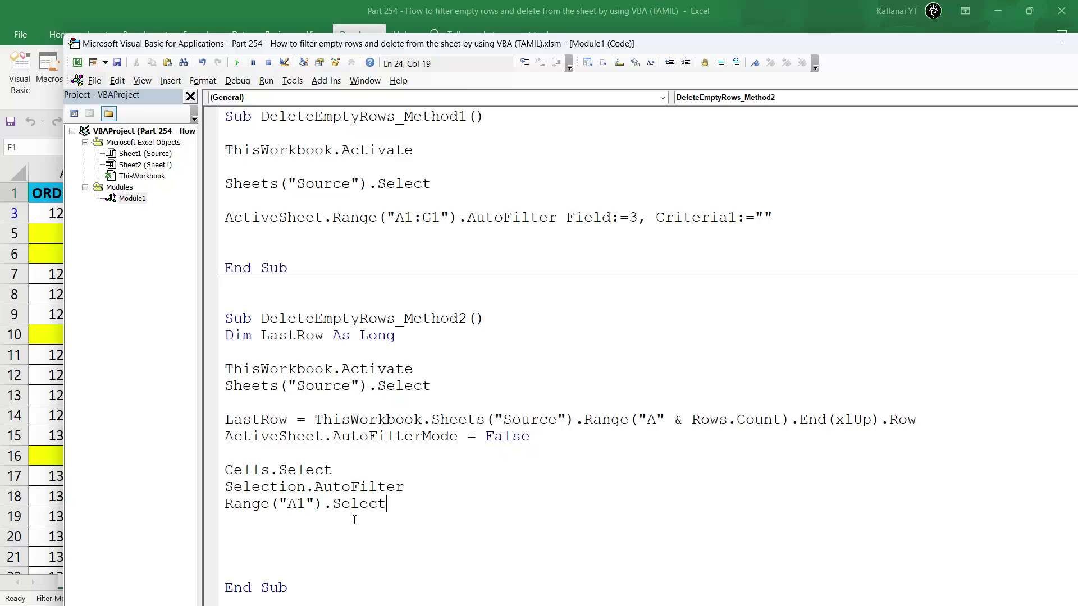
Add ActiveSheet.Range("A1:G" & LastRow).AutoFilter Field:=3, Criteria1:="" and view the worksheet
key(Return)
key(Return)
text(Active)
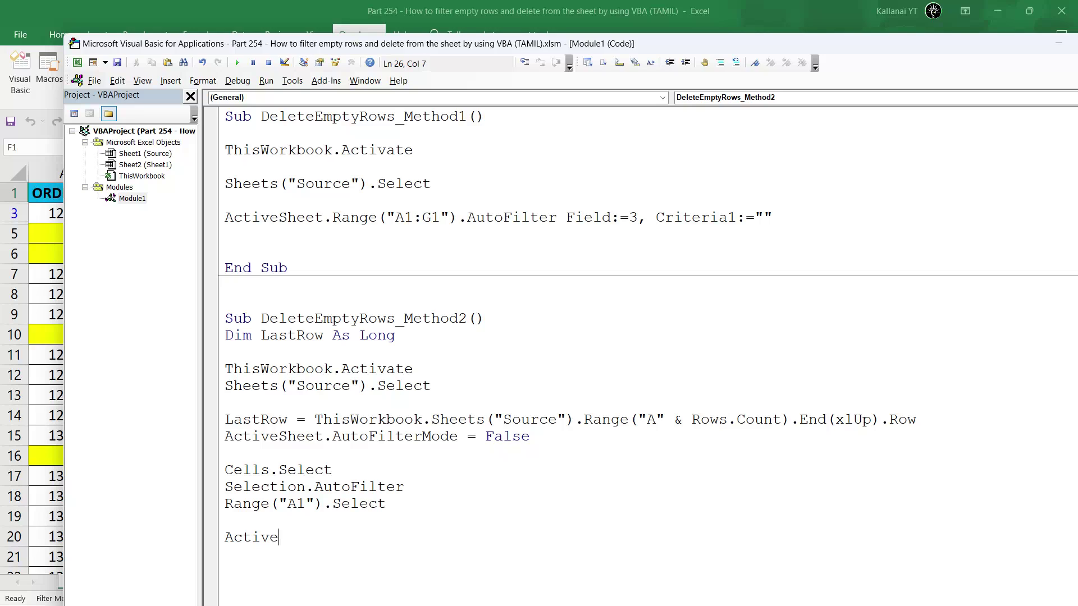
text(sheet.)
text(range()
text("A1:)
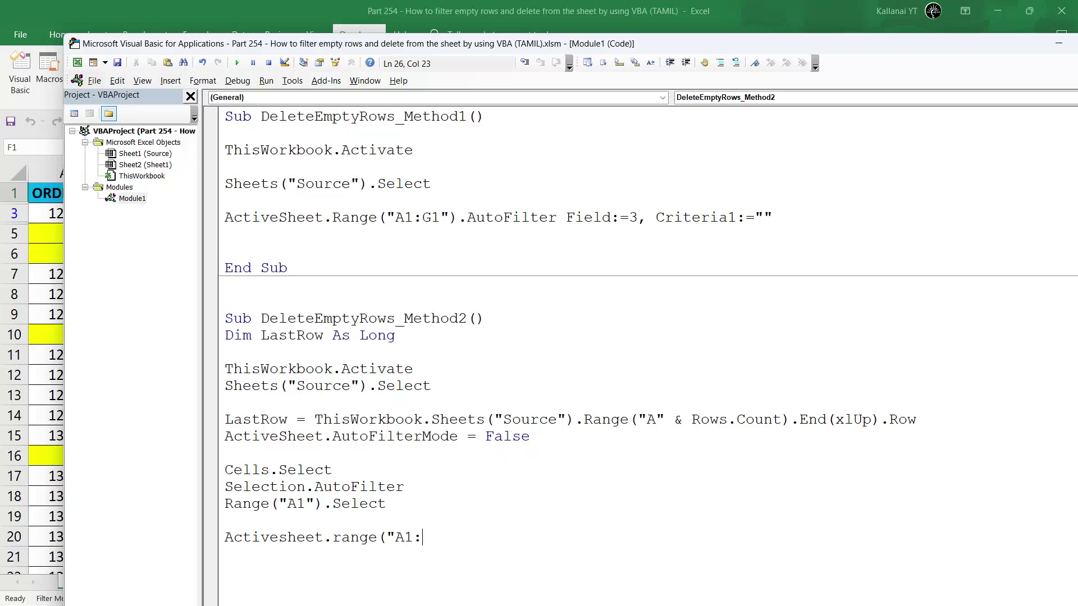
text(G)
text(" & )
text(LastRow)
text())
text(.auto)
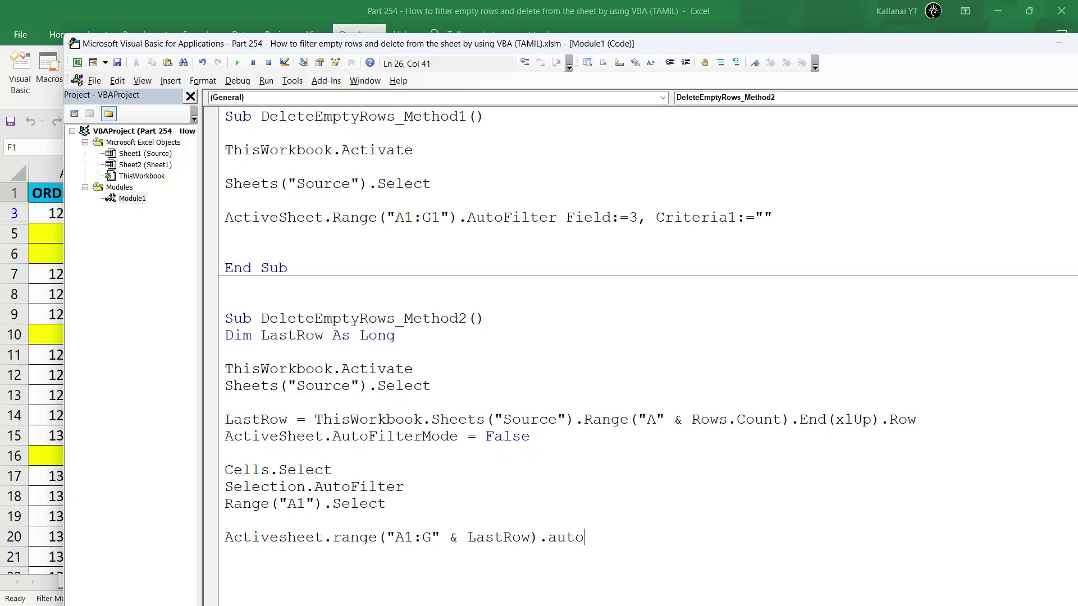
text(i)
key(BackSpace)
text(filter )
text(Fie)
text(ld:)
text(=3, )
text(Criter)
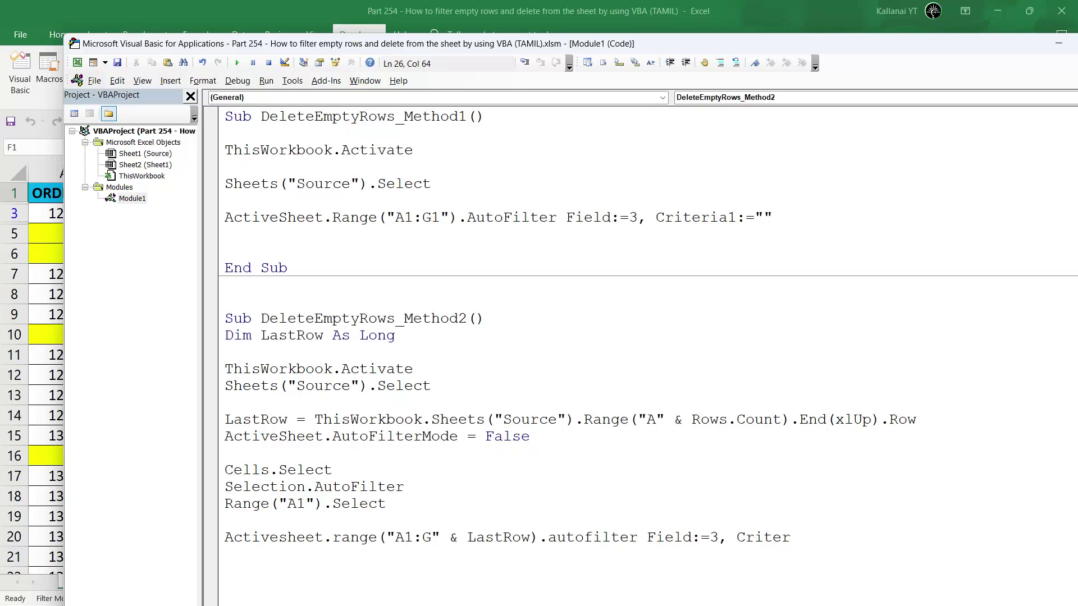
text(ea1)
key(BackSpace)
key(BackSpace)
key(BackSpace)
text(ia1:)
text(=)
text("")
key(Return)
key(Down)
key(Down)
key(Down)
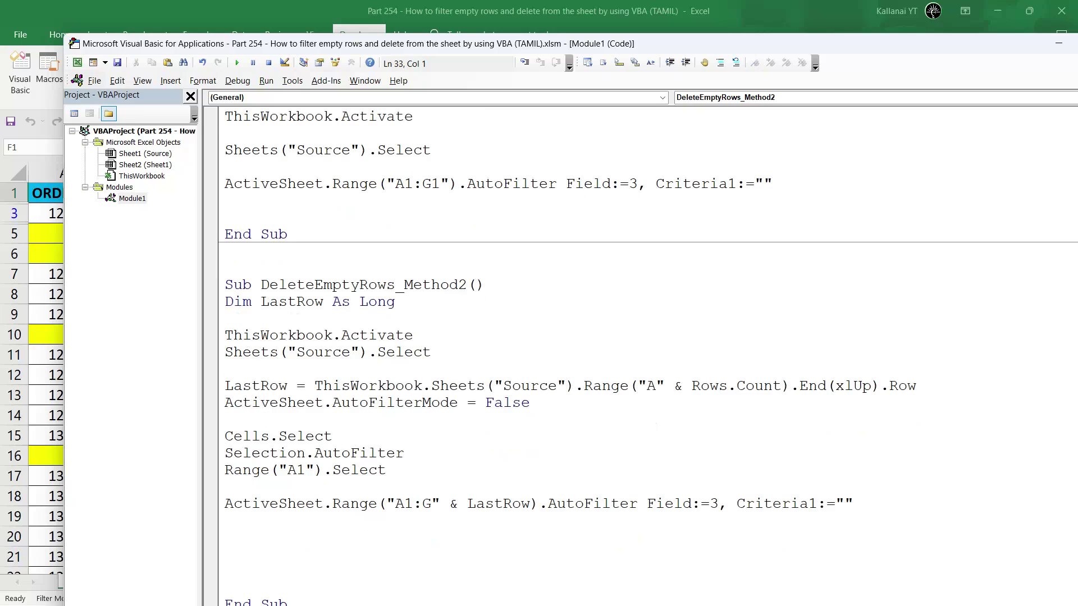
key(alt+F11)
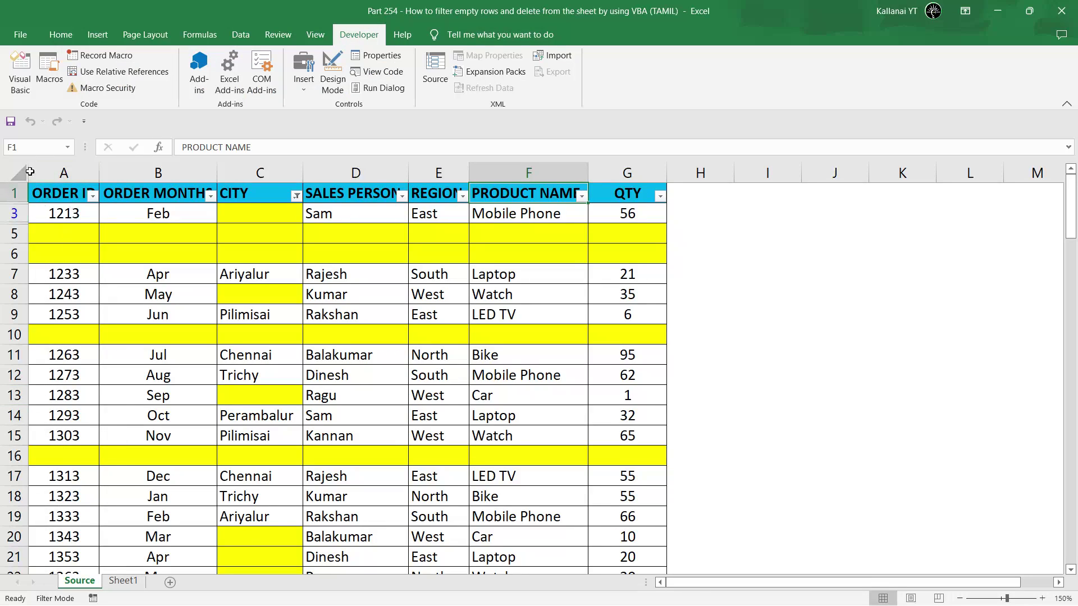
Inspect the filtered Source table from ORDER ID in A1 to QTY in G1, then return to Module1
click(42, 200)
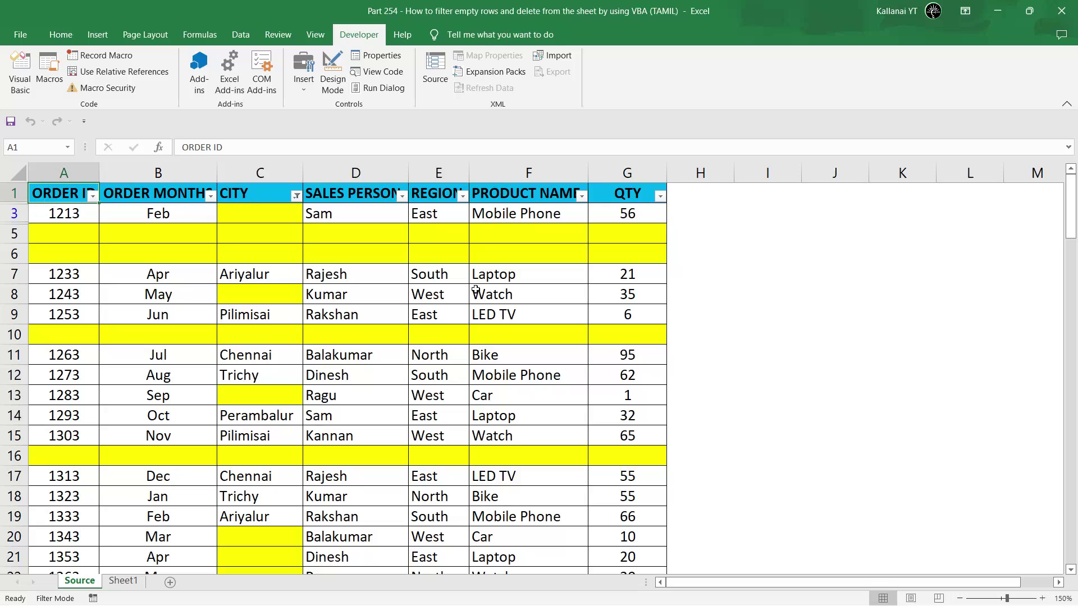
click(632, 191)
click(696, 237)
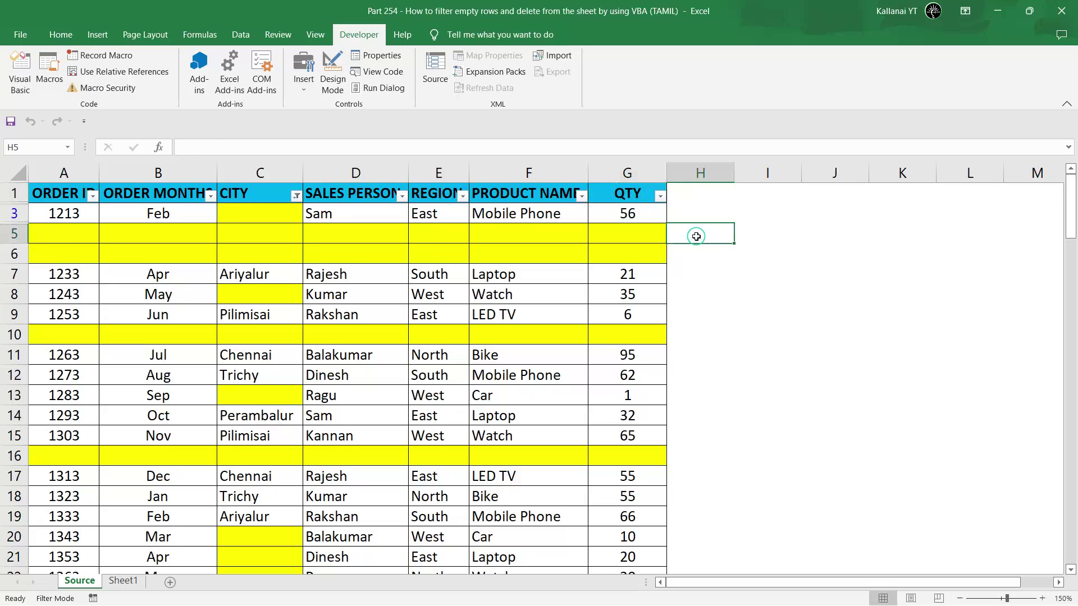
key(Down)
key(Down)
key(Down)
key(Down)
key(Down)
key(Down)
key(Down)
key(Up)
key(Up)
key(Up)
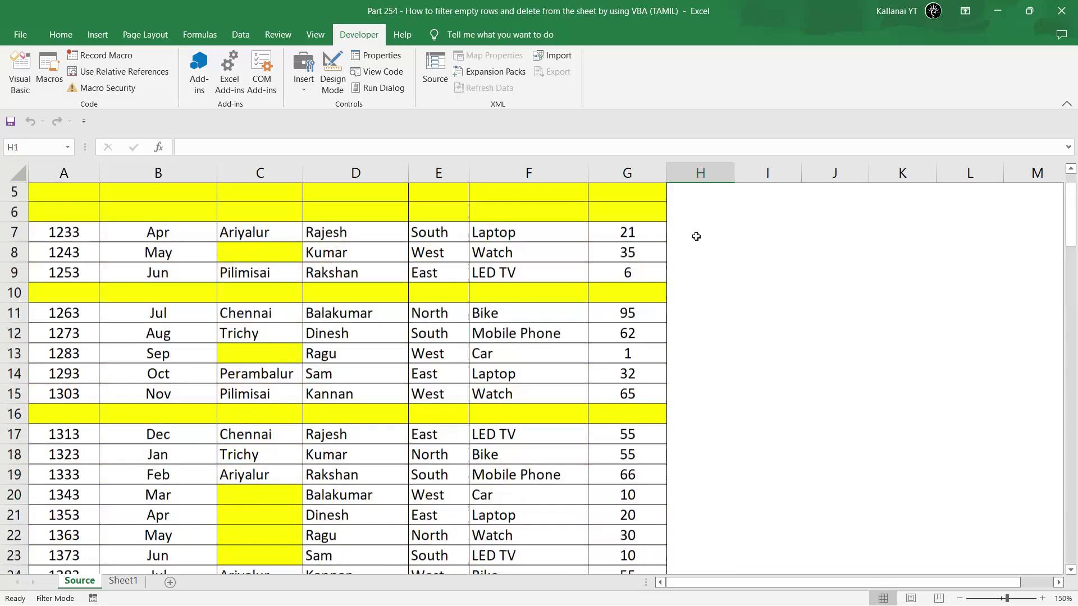
key(Up)
key(Up)
key(Up)
key(Left)
key(Left)
key(Left)
key(alt+F11)
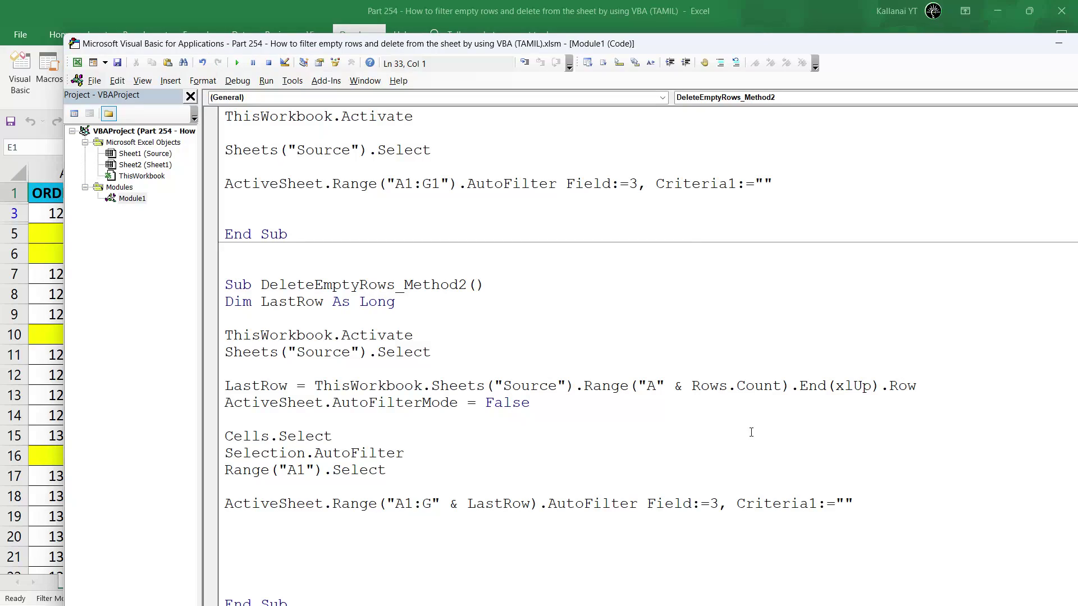
Compare LastRow in the filter line with where LastRow is assigned
click(862, 494)
double_click(493, 504)
double_click(255, 386)
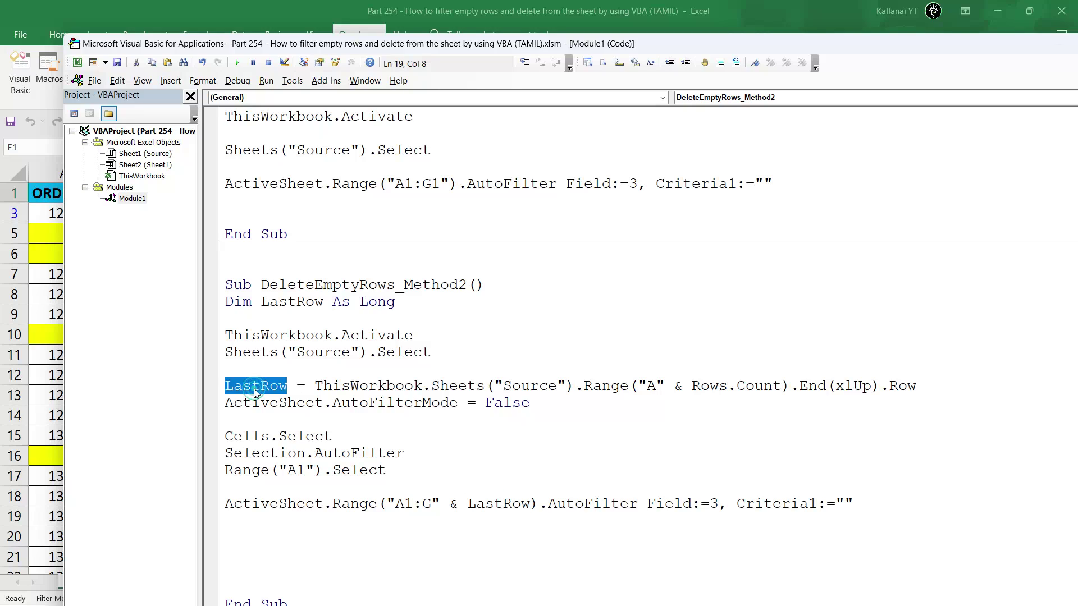
double_click(498, 504)
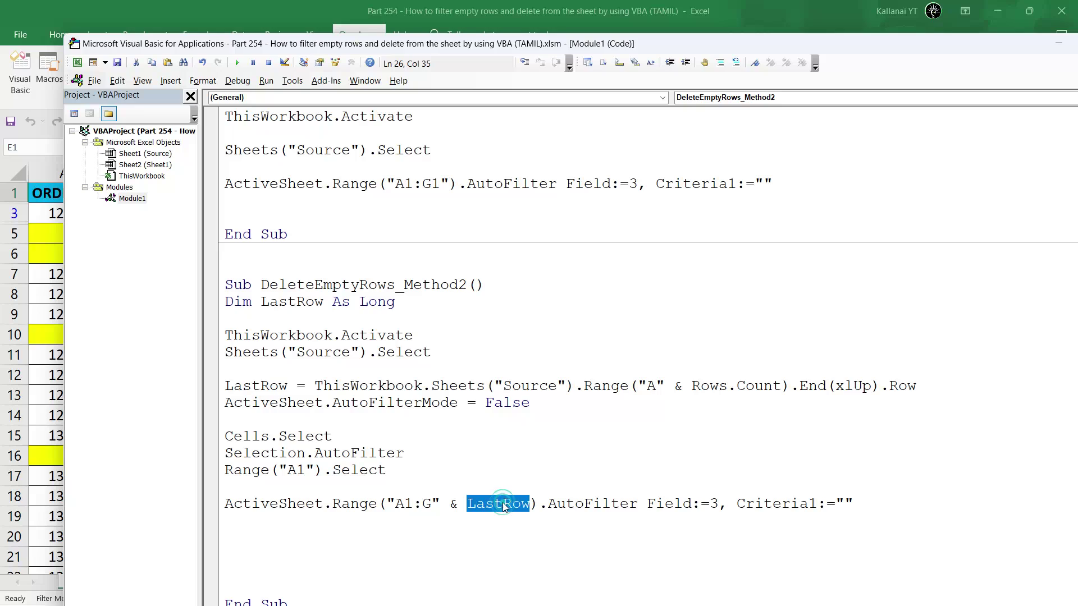
click(876, 503)
Add Set Rng = ActiveSheet.Range("A1:G" & LastRow) on a new line below the filter line
key(Return)
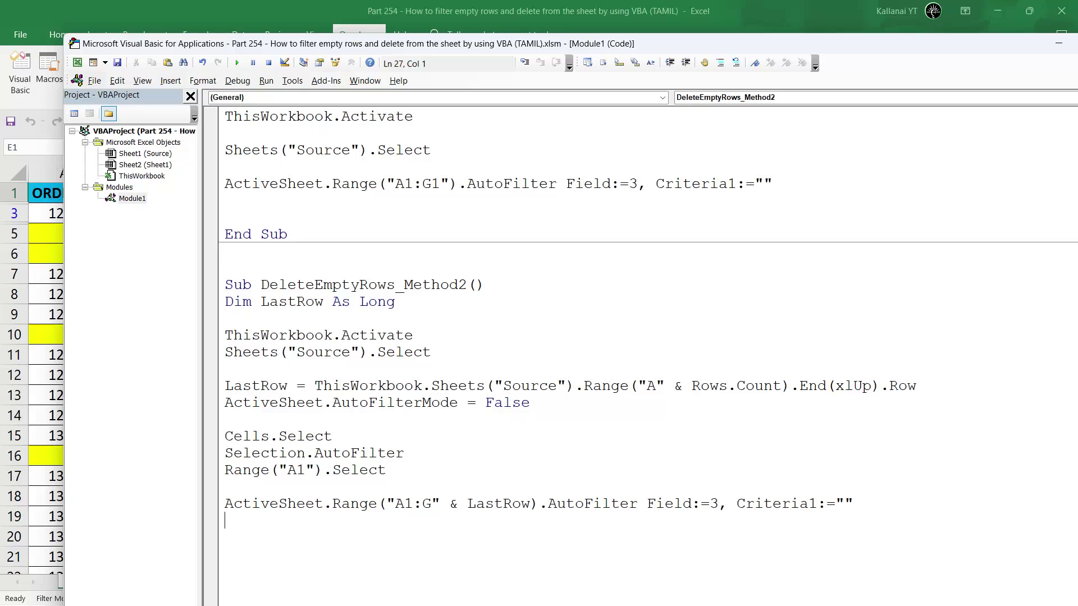
text(Set )
text(Rng )
text(= Active)
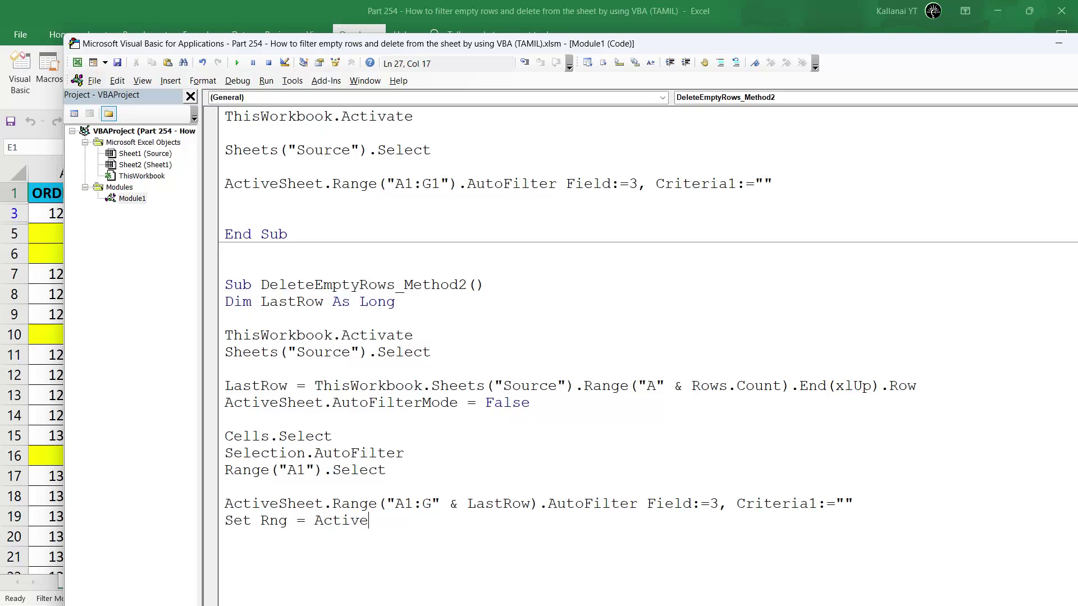
text(sheet.r)
text(ange("A)
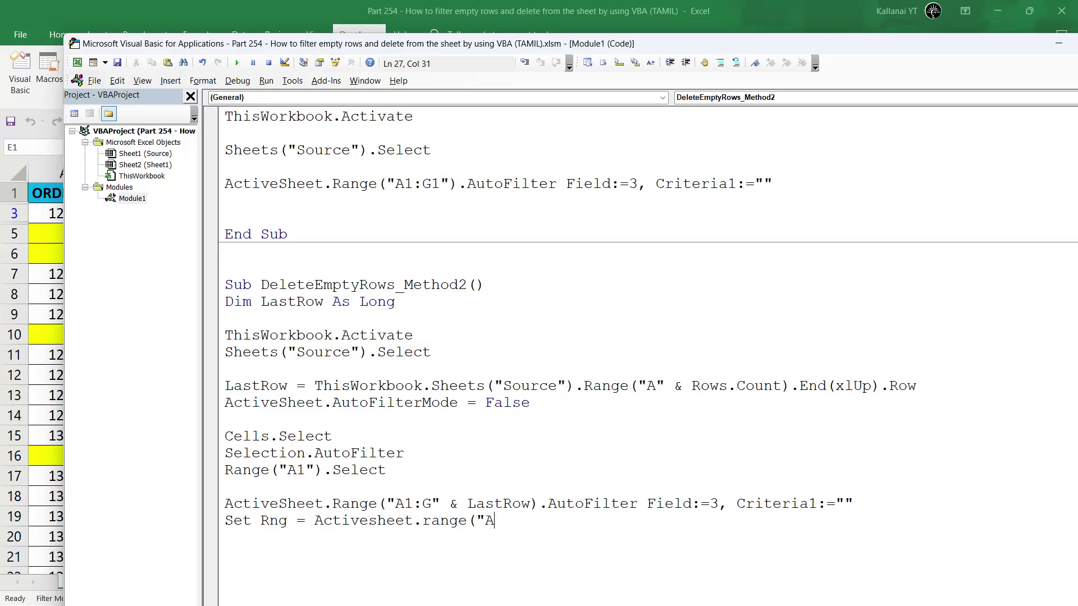
text(1:)
text(G)
text(" & )
text(LastRow)
text())
key(Return)
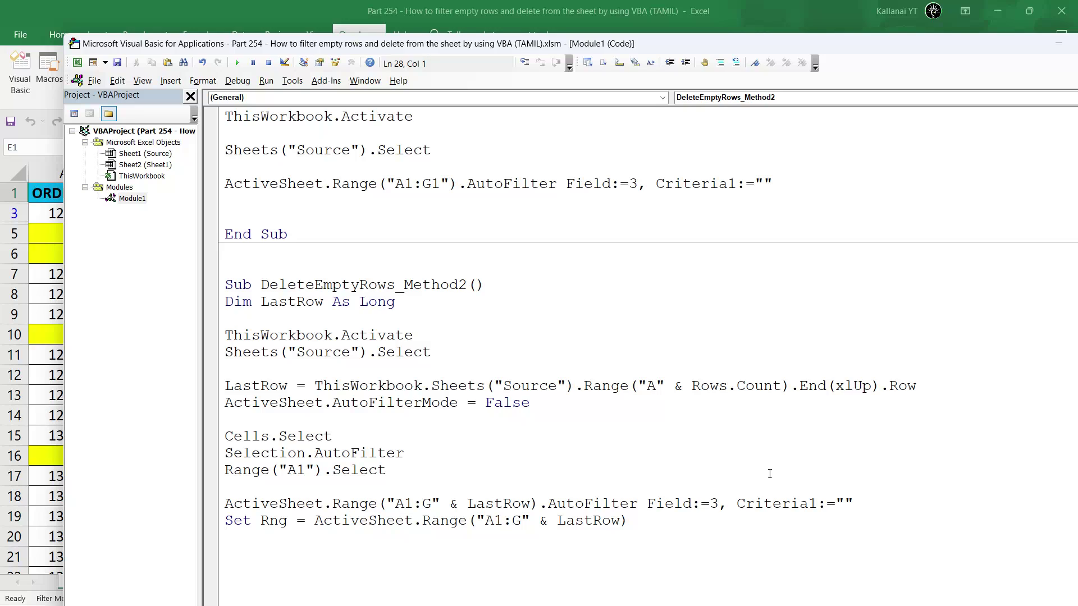
double_click(274, 521)
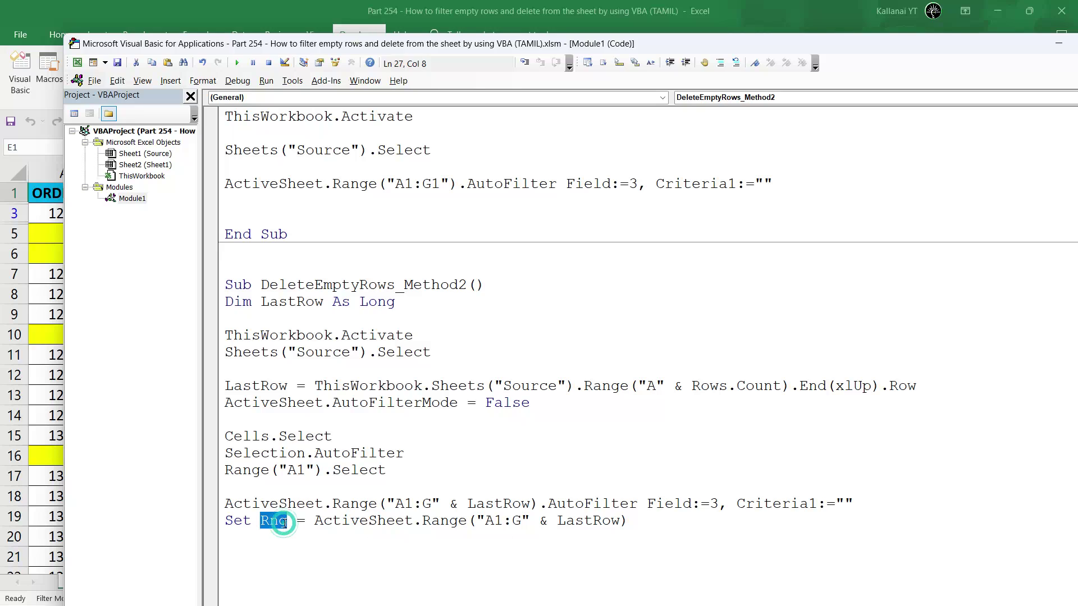
Declare Dim Rng As Range below the Dim LastRow line
click(395, 304)
key(Return)
text(D)
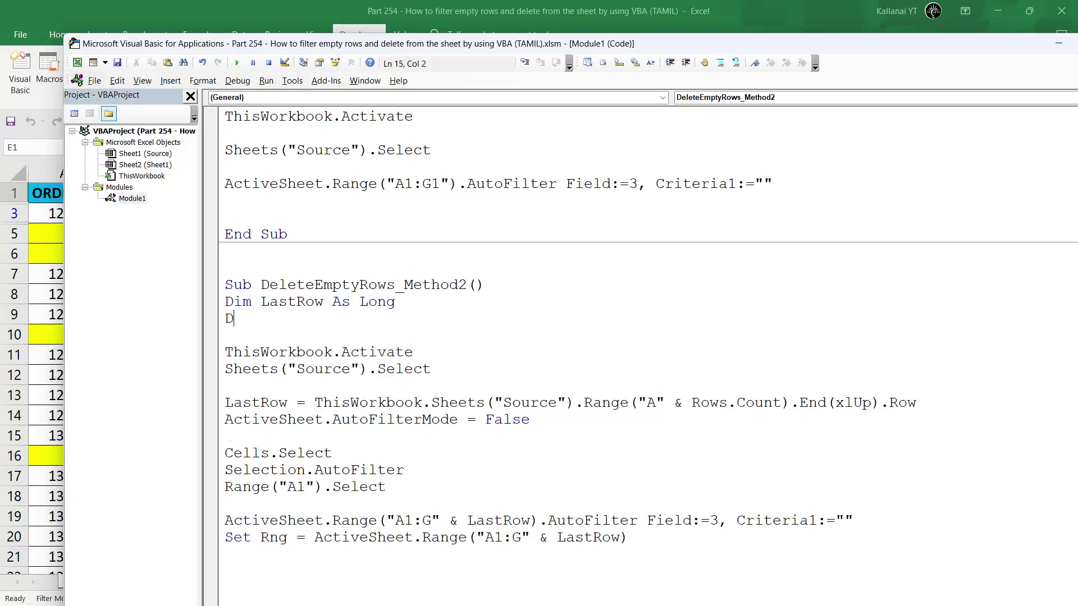
text(im Rng a)
text(s ra)
key(Tab)
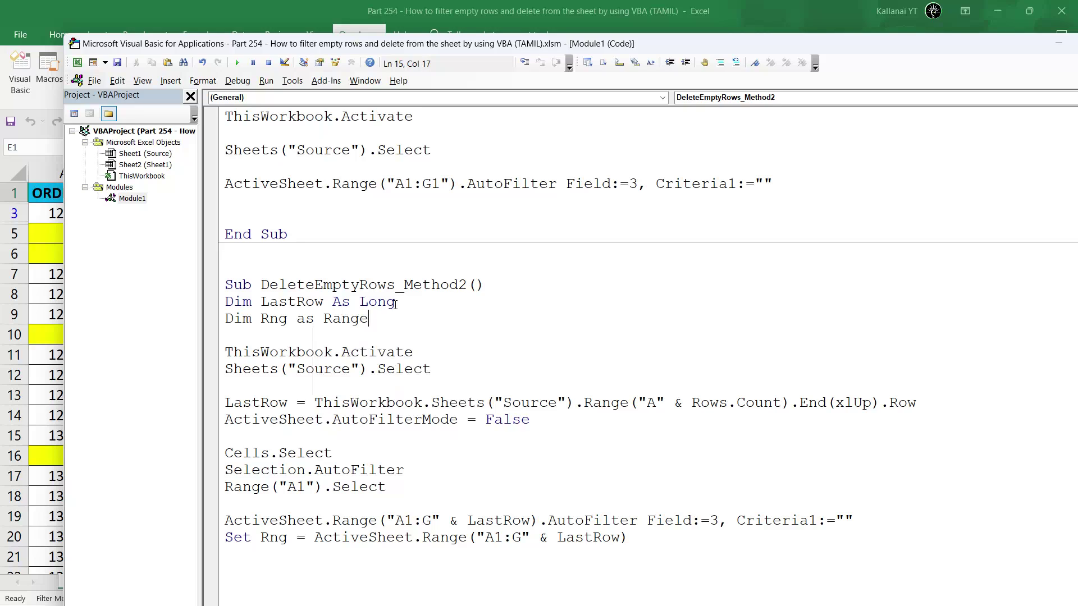
Review the Set Rng range expression against the worksheet and move to that line's end
click(646, 539)
mouse_move(314, 539)
mouse_down()
mouse_move(628, 538)
mouse_move(529, 539)
mouse_move(592, 538)
mouse_up()
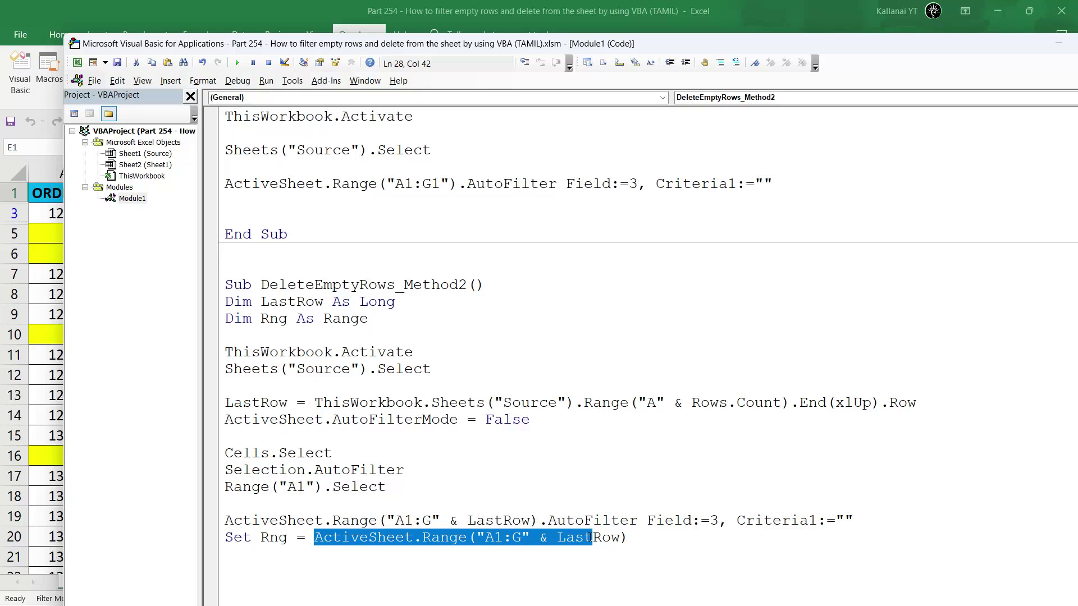
key(alt+F11)
key(alt+F11)
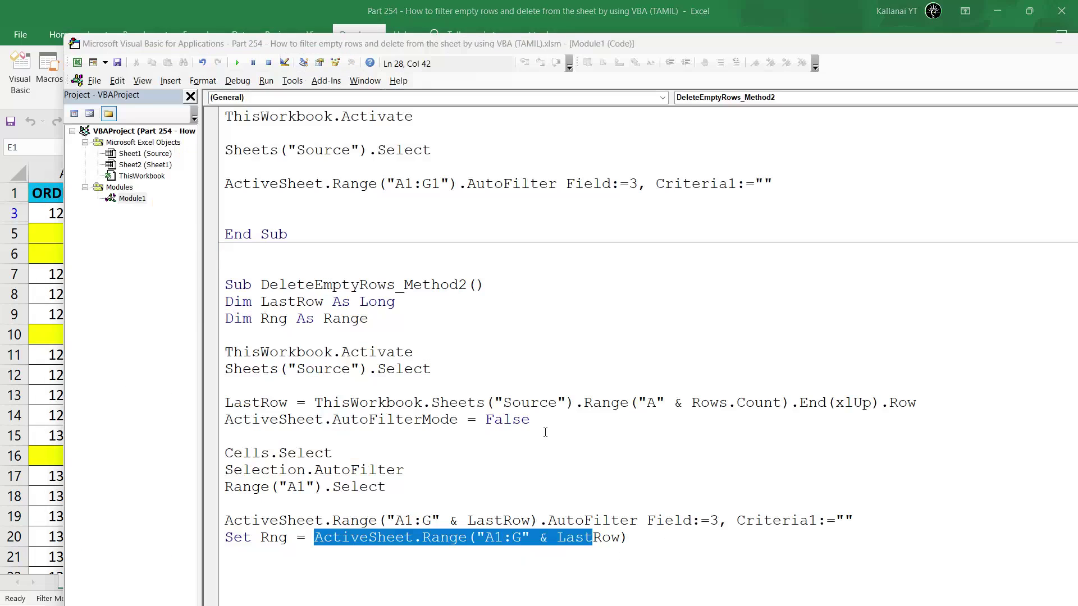
double_click(275, 538)
key(End)
Add ActiveSheet.AutoFilterMode = False and Range("A1").Select below the Set Rng line
key(Return)
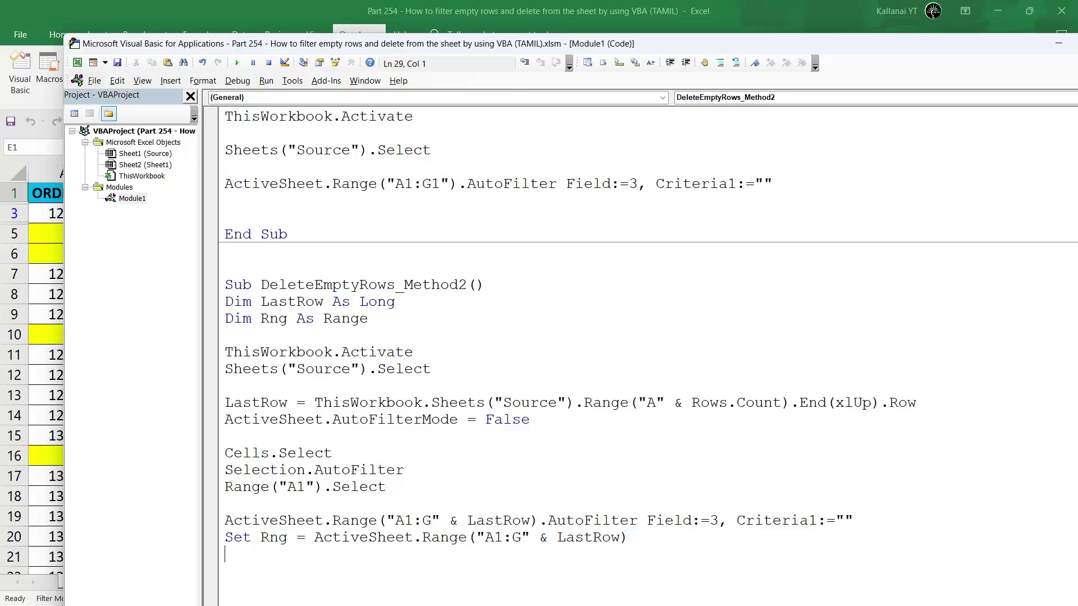
text(A)
text(ctivesheet.)
text(au)
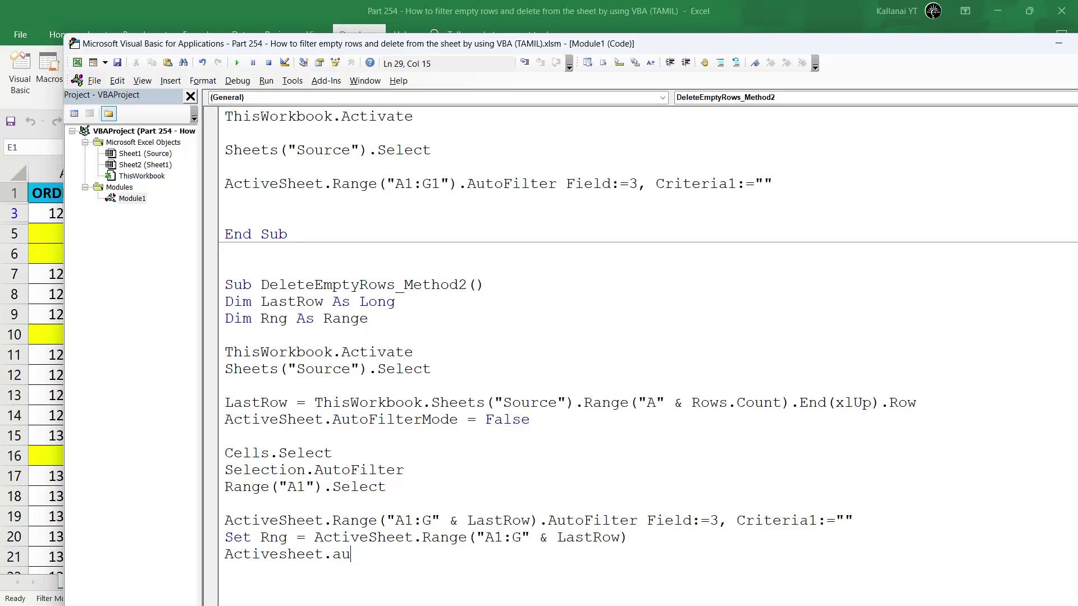
text(tofilter)
text(mode = false)
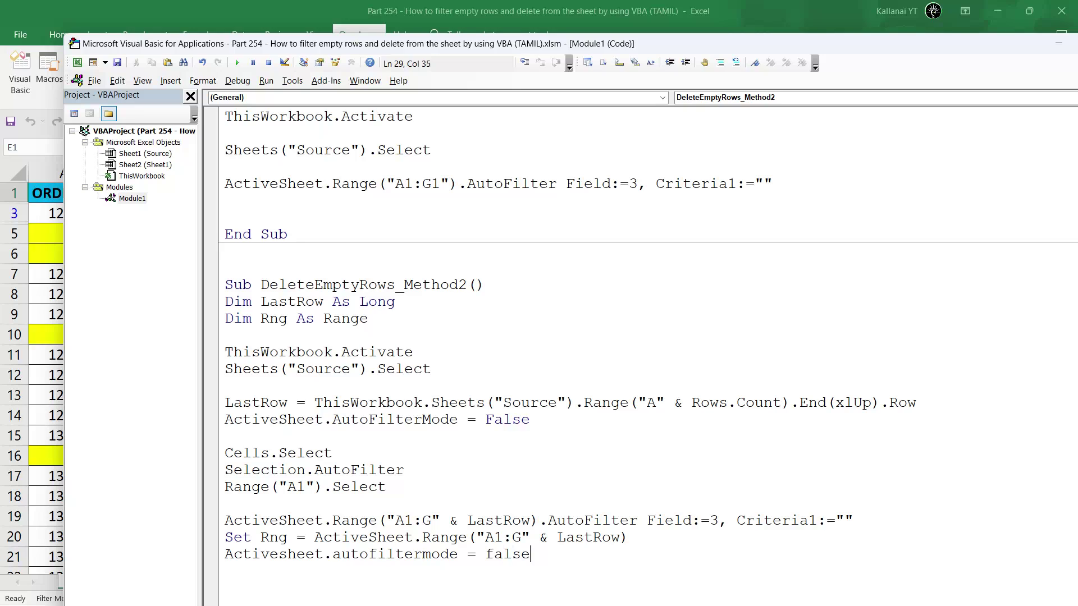
key(Return)
text(Range)
text(("A)
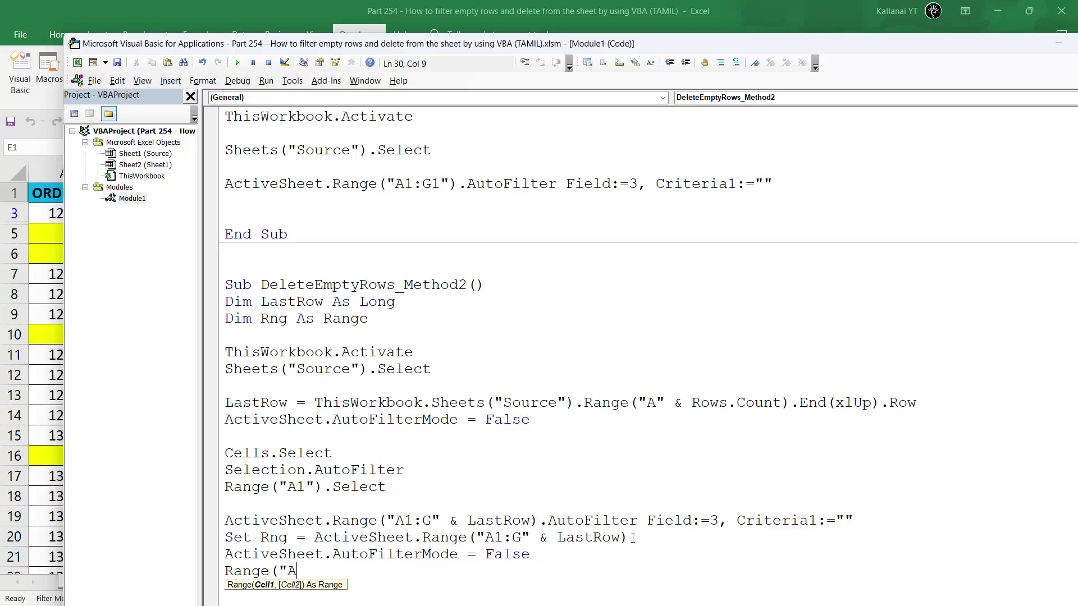
text(1").se)
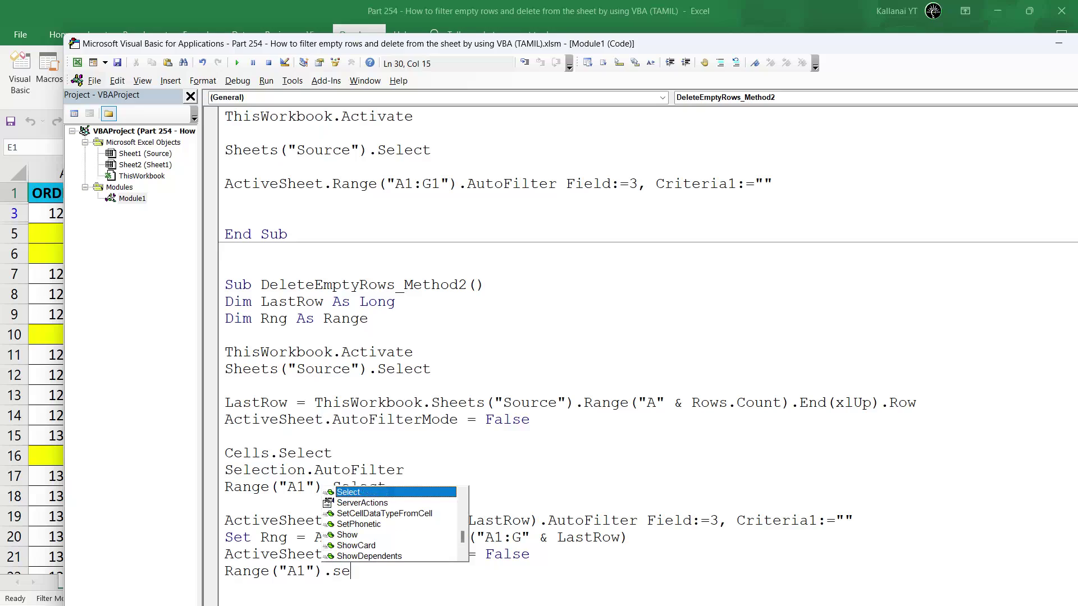
text(le)
key(Return)
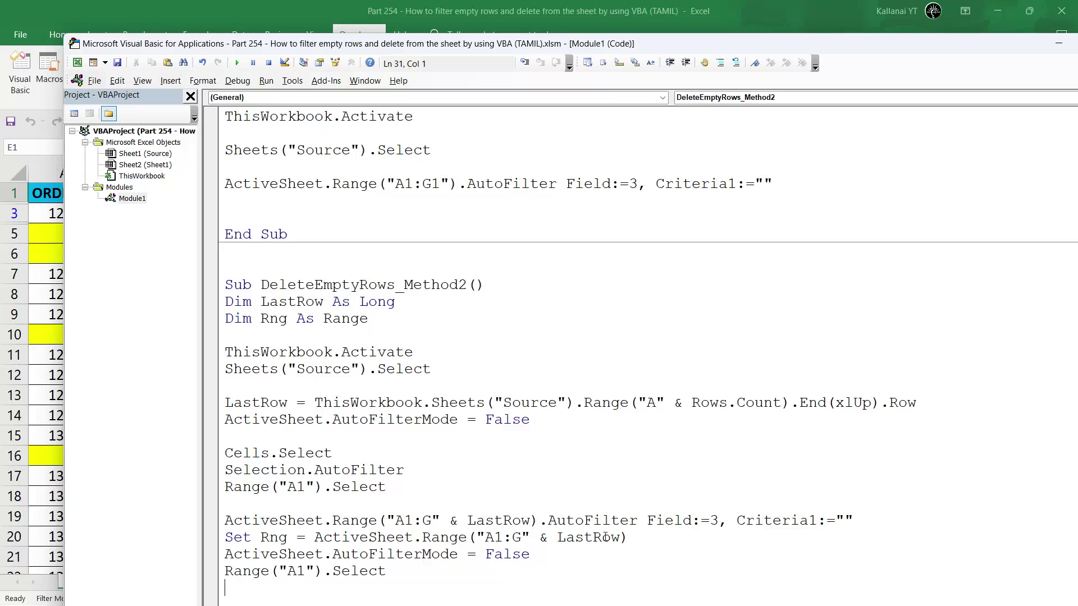
Highlight the AutoFilter criteria statement, then insert a blank line after Set Rng
click(652, 538)
drag(225, 521, 872, 521)
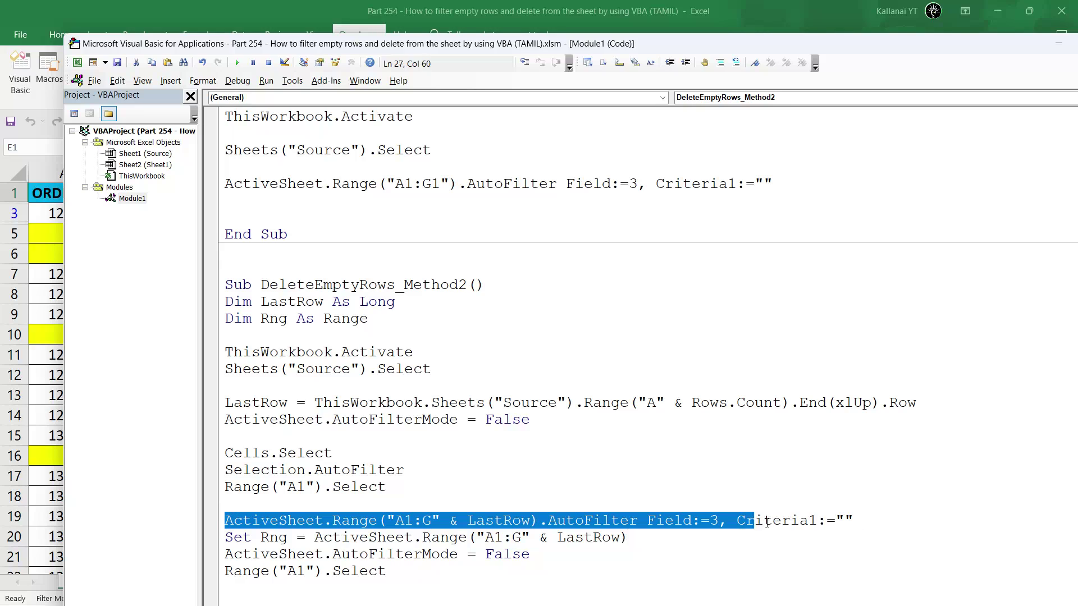
click(554, 558)
click(630, 538)
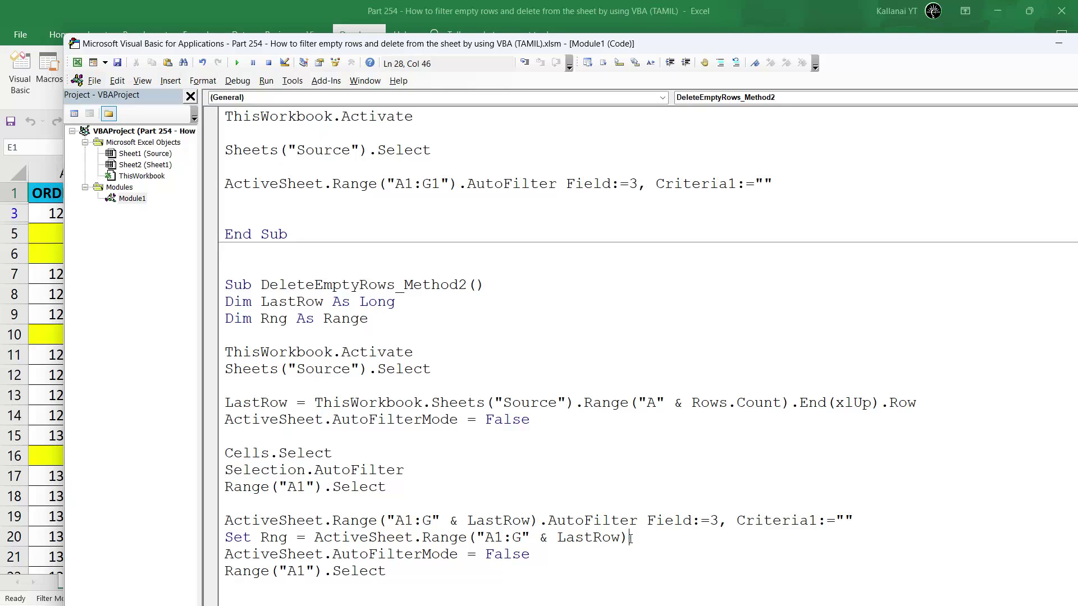
key(Return)
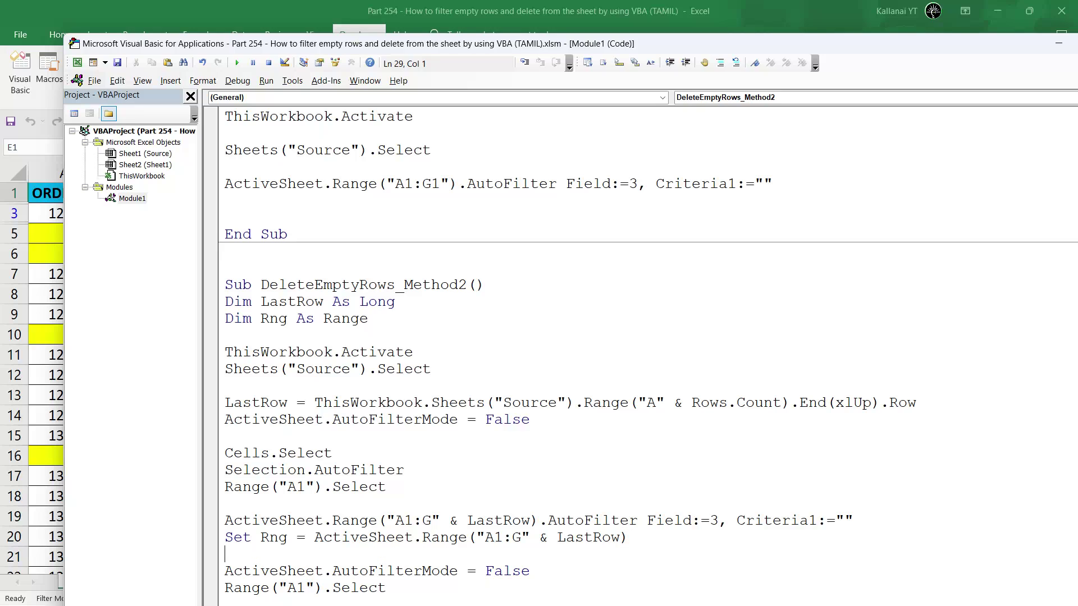
Start the delete statement as Rng.Offset(1, 0).SpecialCells(xlCellTypeVisible)
text(Rn)
text(g.o)
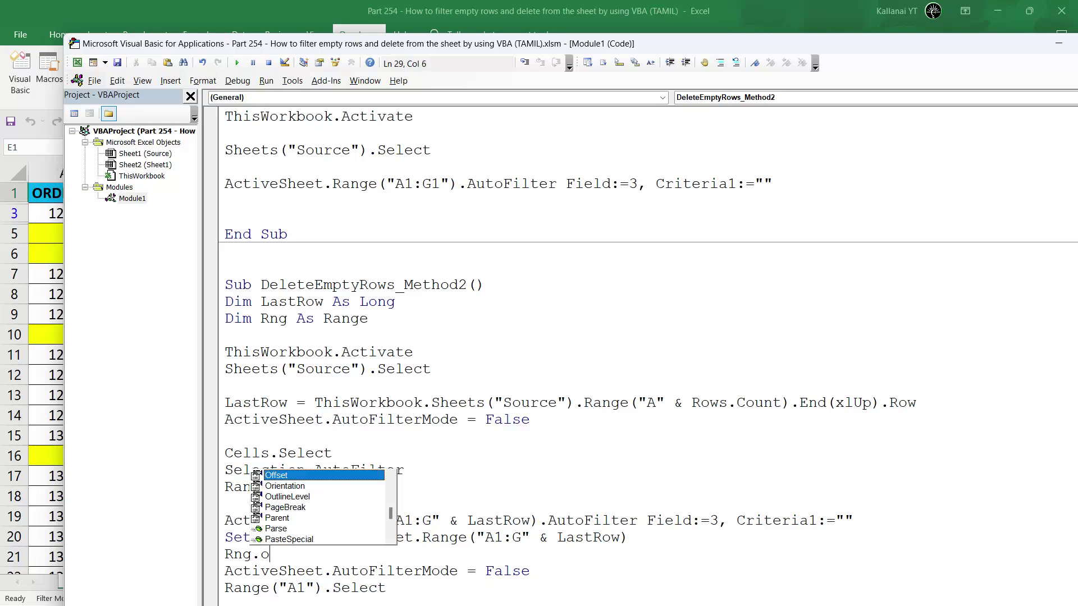
text(f)
key(Tab)
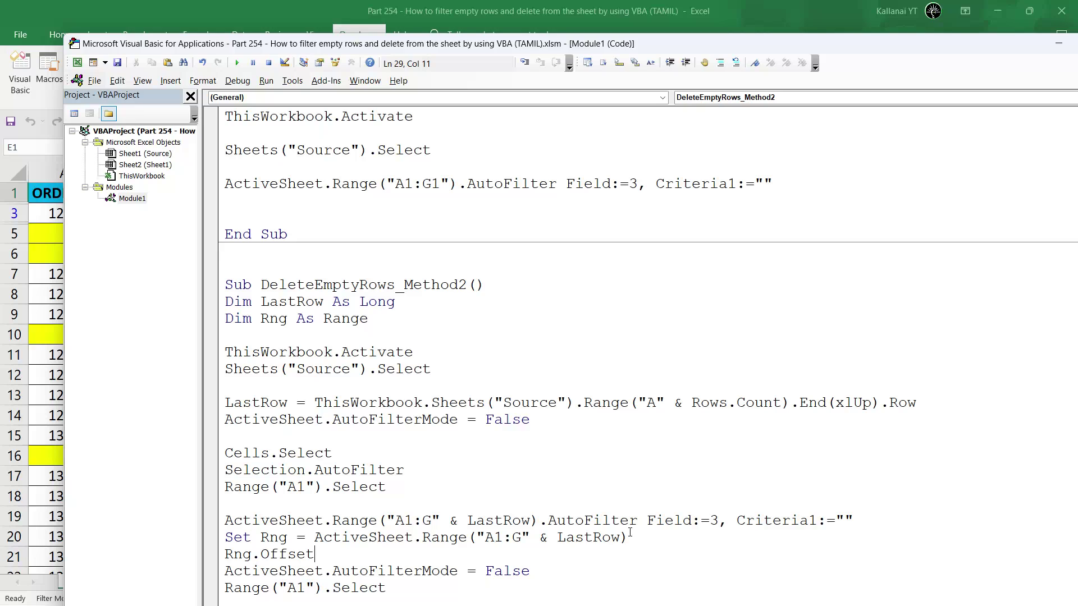
text((1,)
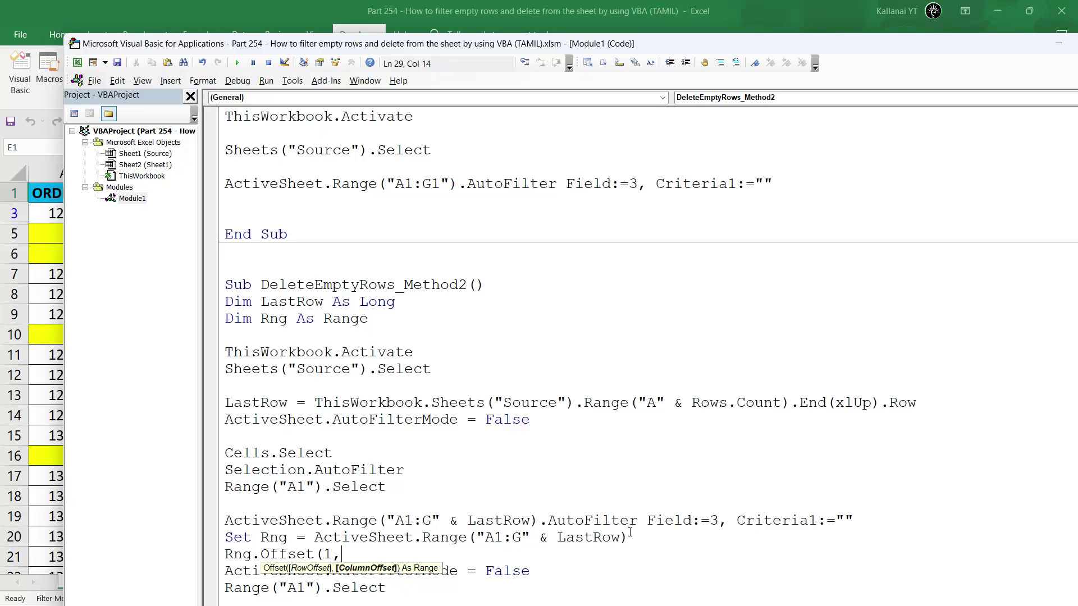
text(0))
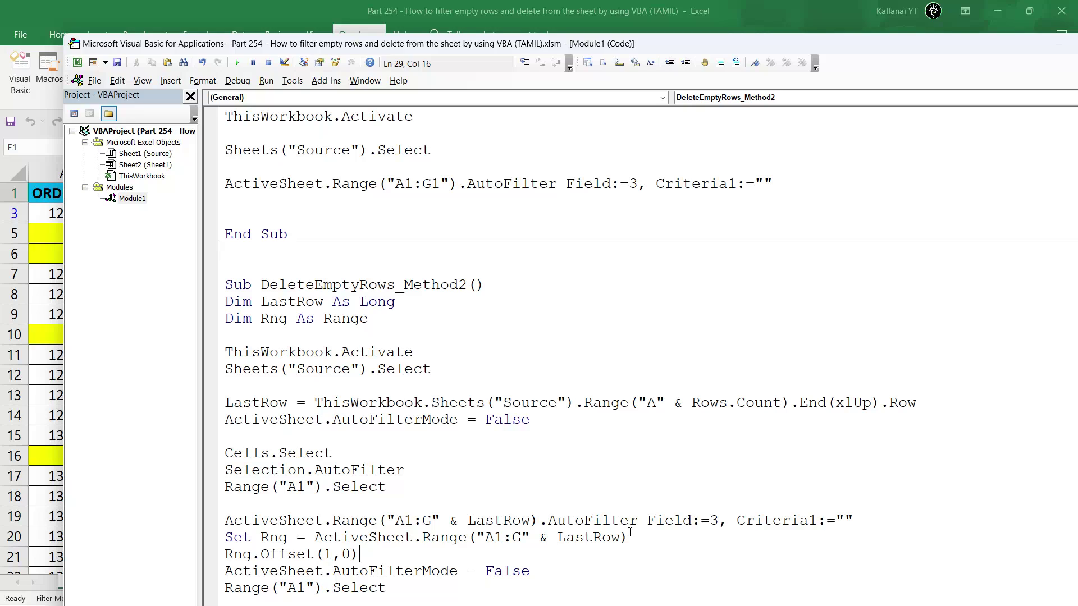
text(.spe)
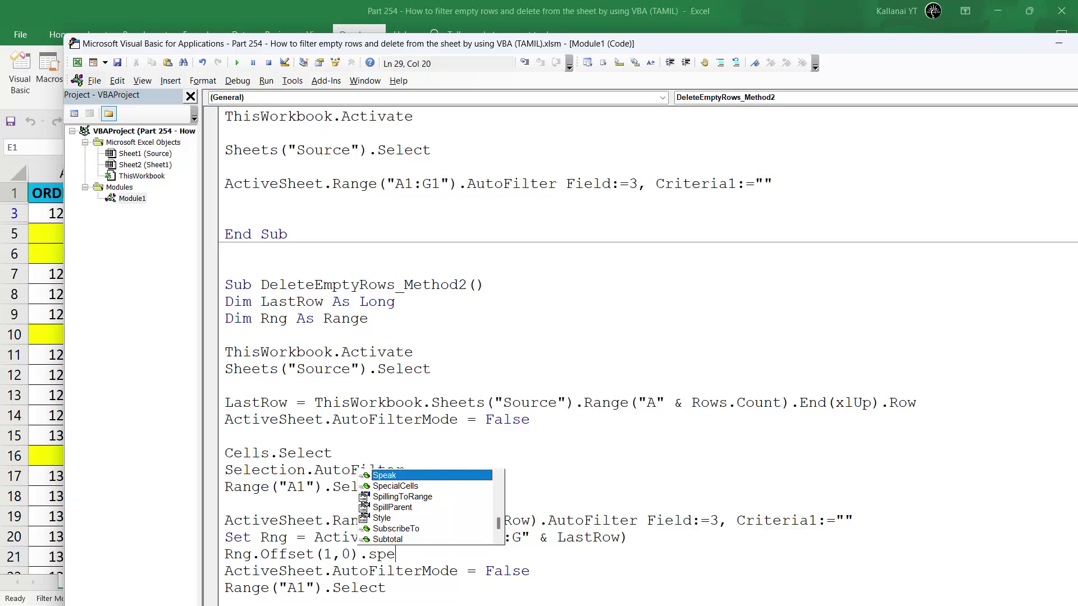
key(Down)
key(Tab)
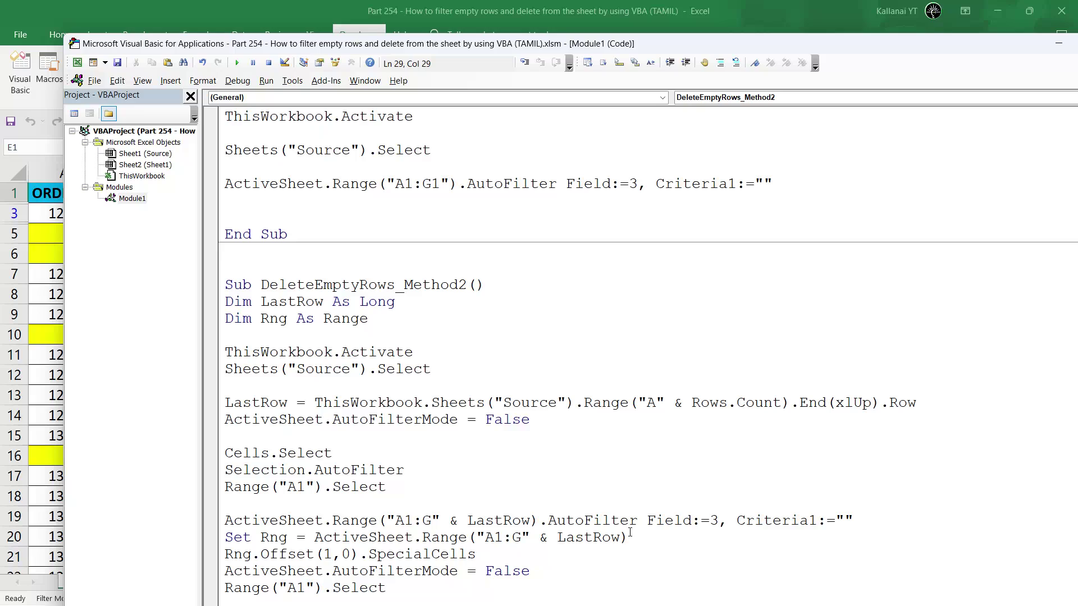
text((x)
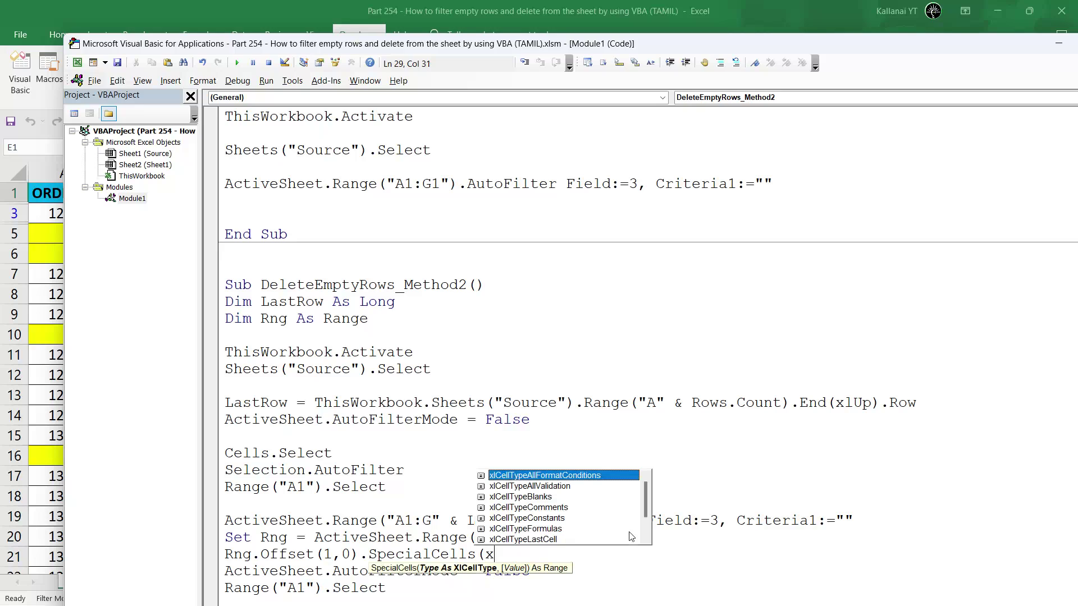
text(lup)
key(BackSpace)
key(BackSpace)
text(cellty)
text(pe)
text(vi)
key(Tab)
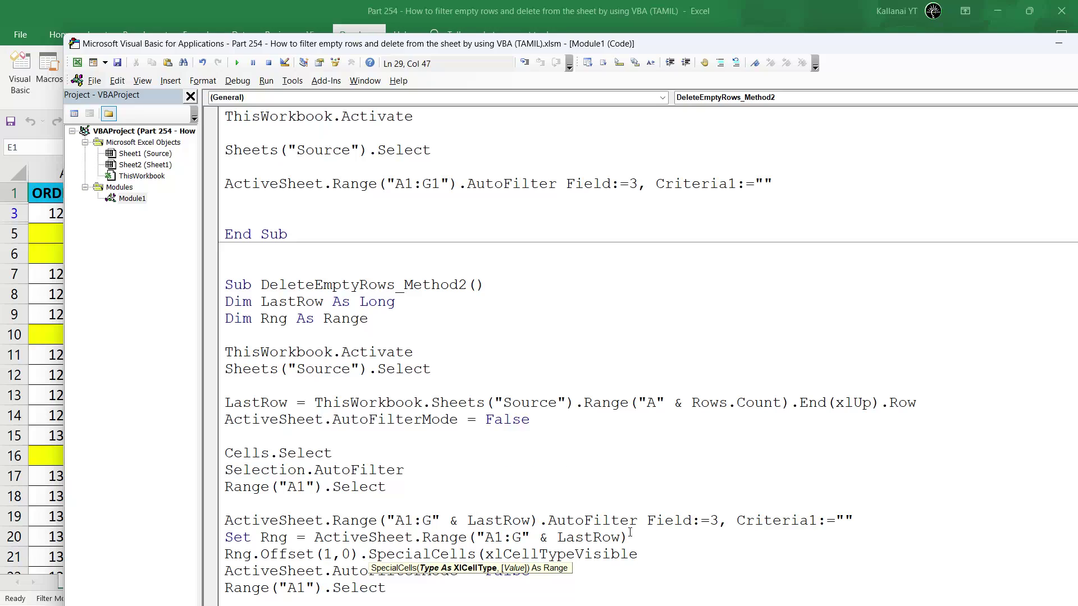
Complete it with .EntireRow.Delete and set a breakpoint on that line
text().)
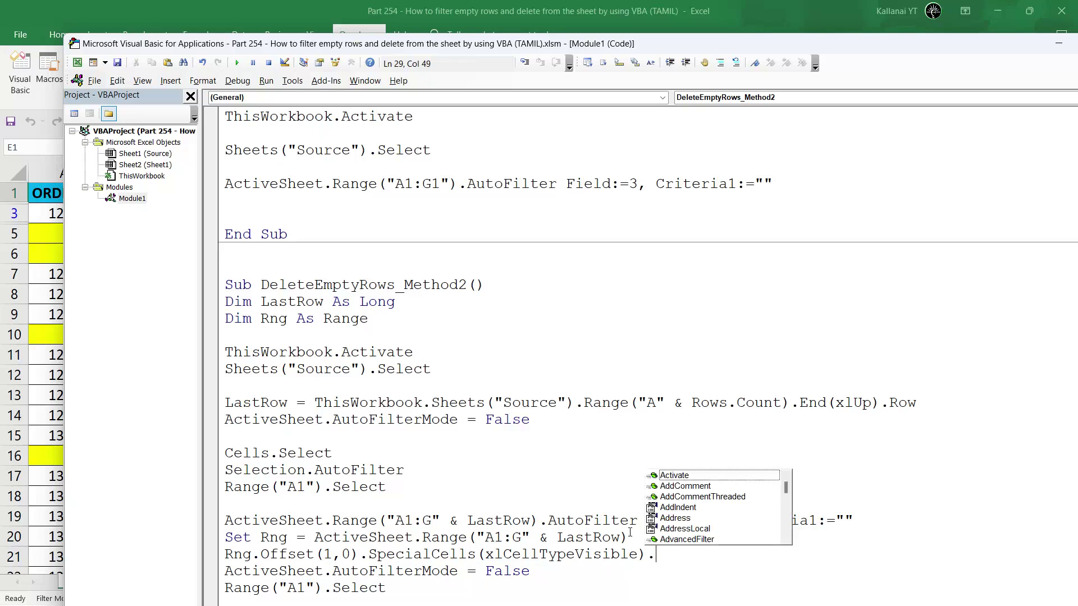
text(en)
key(Down)
key(Down)
key(Tab)
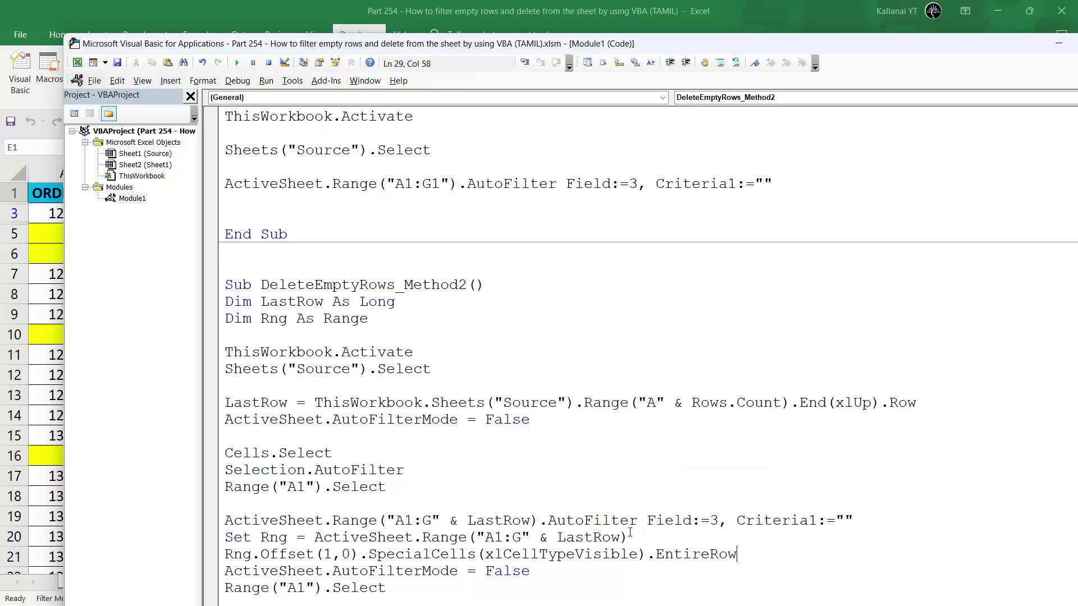
text(.del)
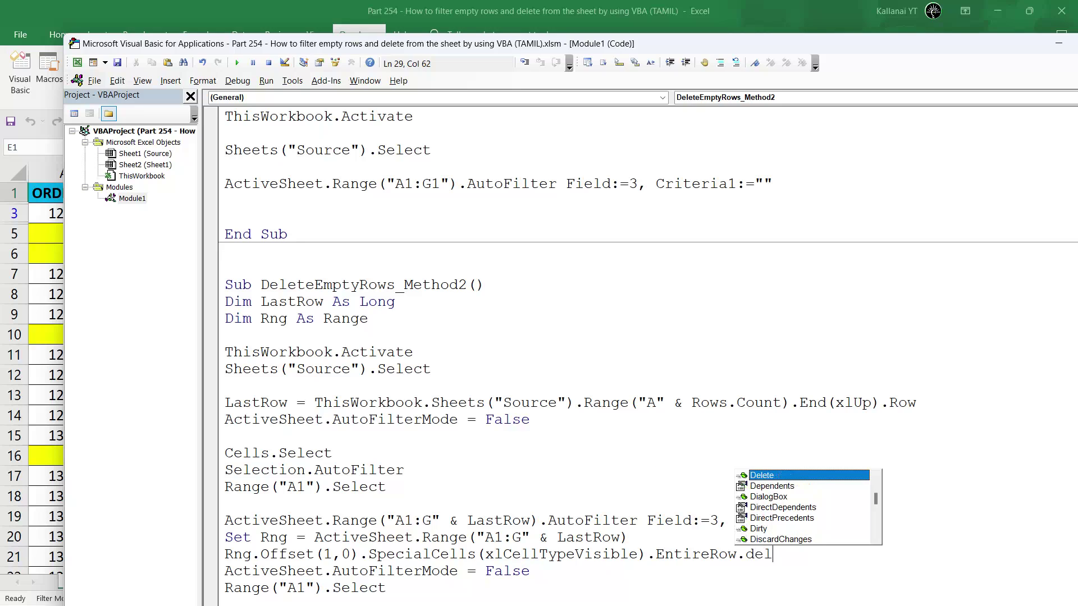
key(Tab)
click(559, 571)
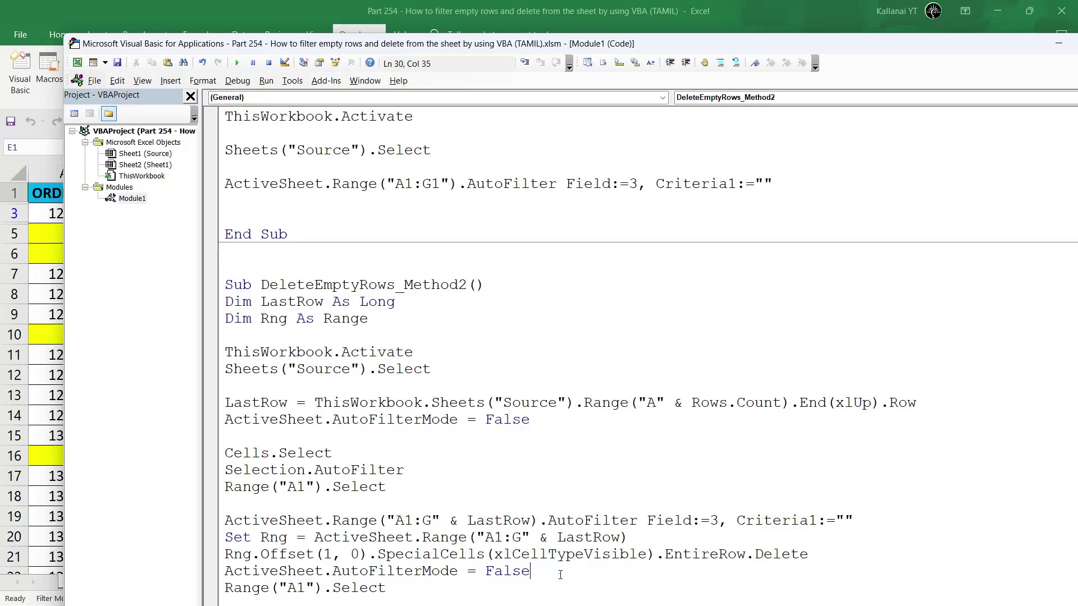
click(214, 557)
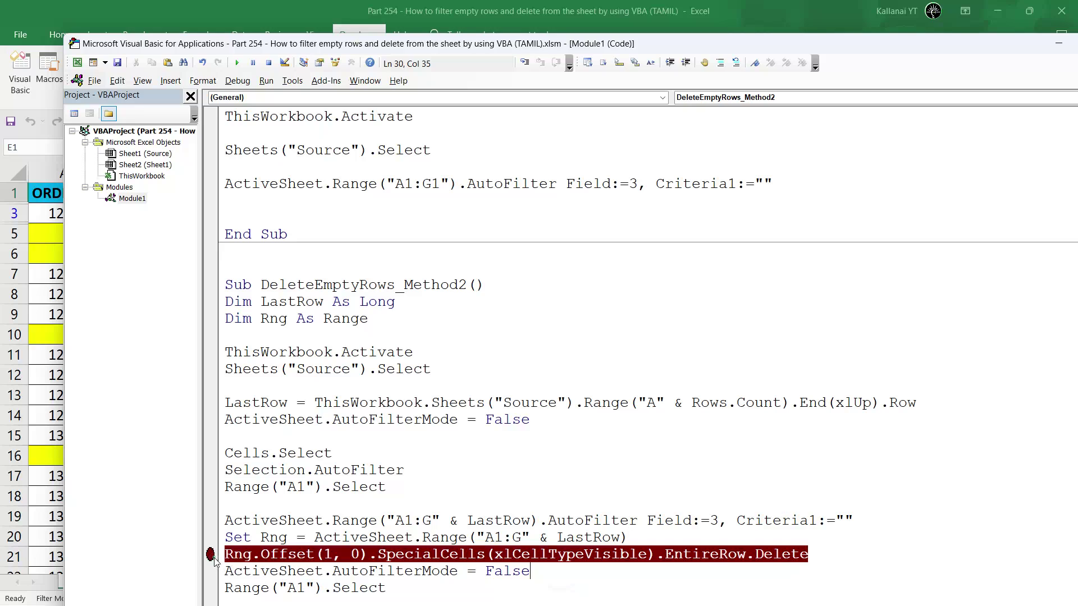
double_click(272, 537)
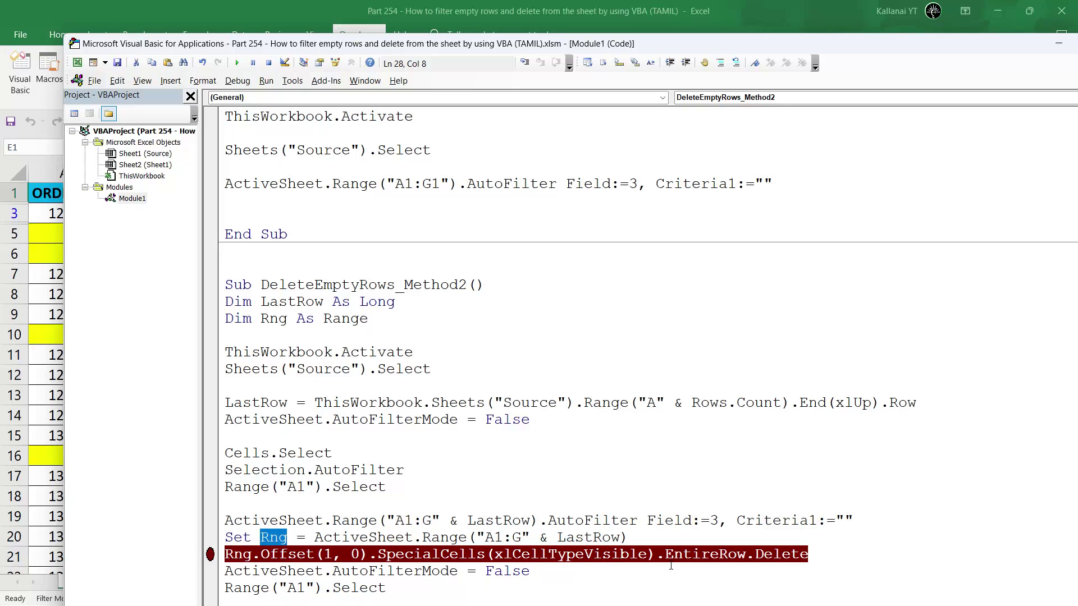
Delete the extra blank lines above End Sub in DeleteEmptyRows_Method2
click(724, 573)
click(576, 576)
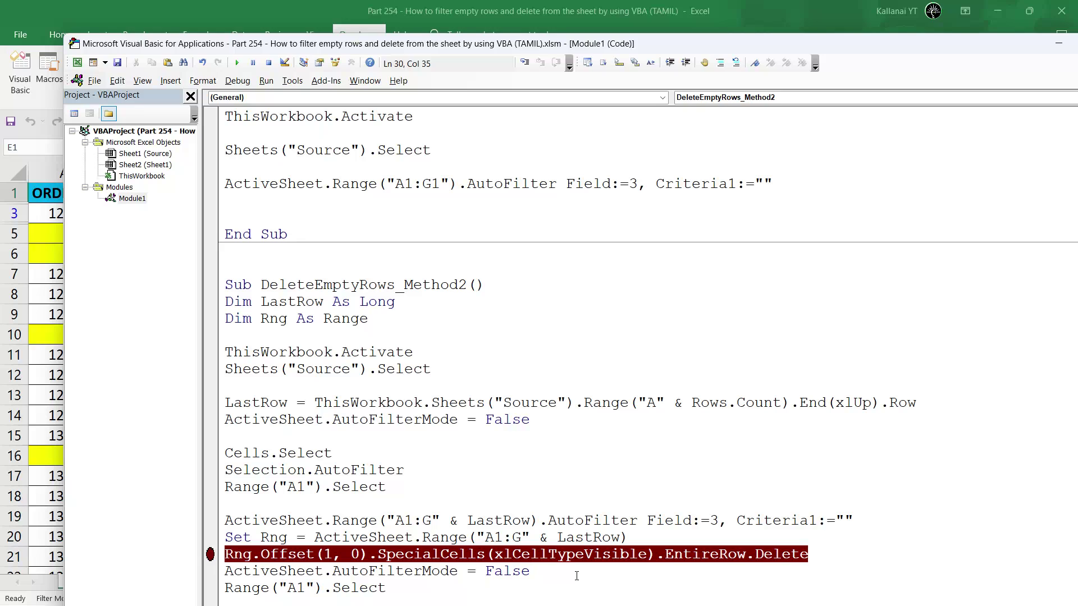
click(530, 574)
key(Down)
key(Down)
key(Down)
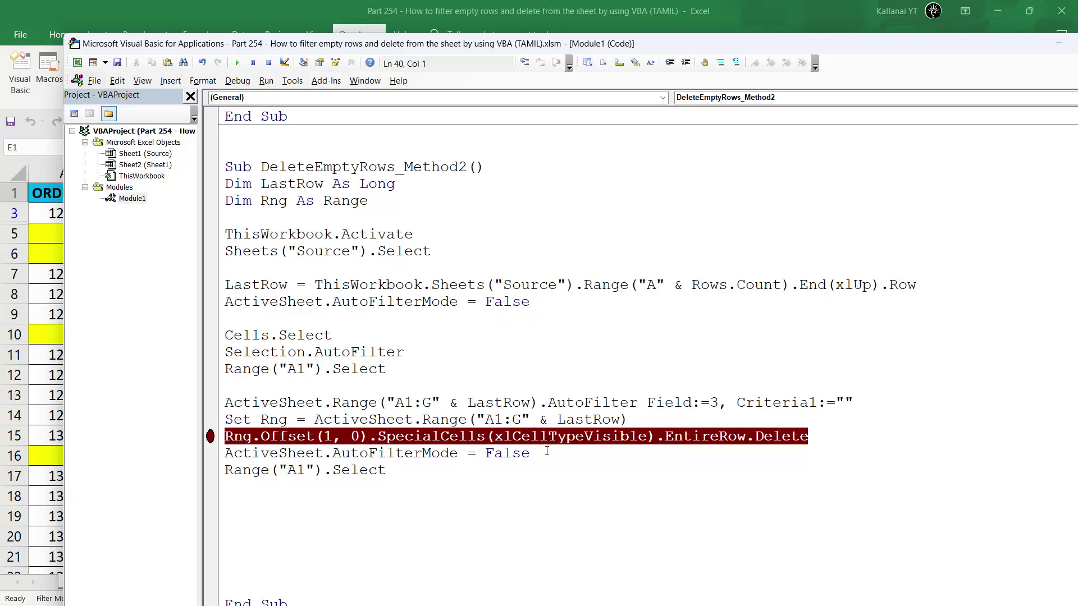
drag(530, 453, 227, 458)
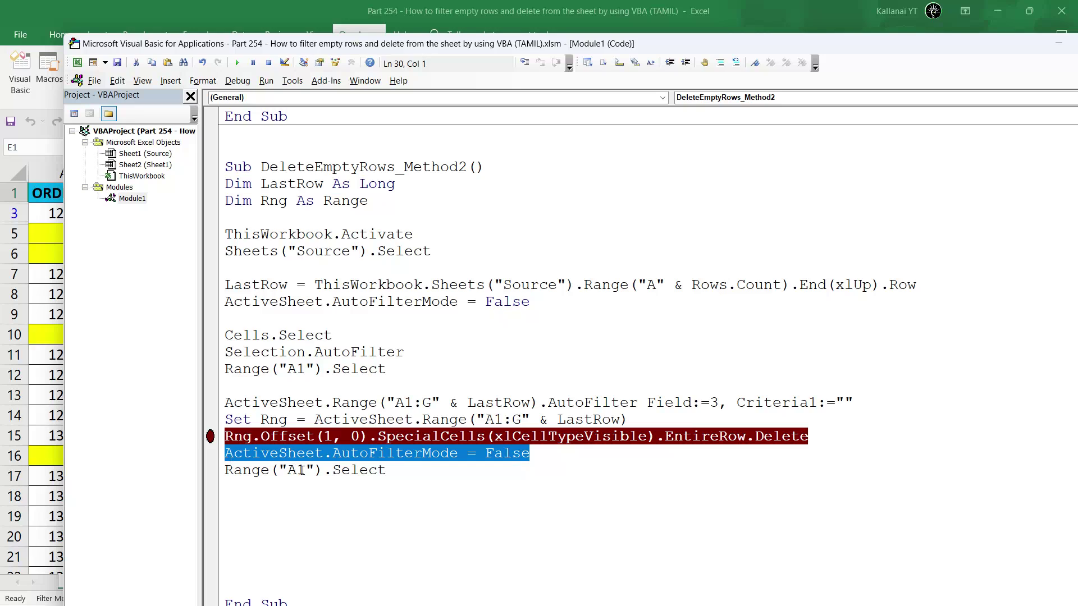
click(241, 592)
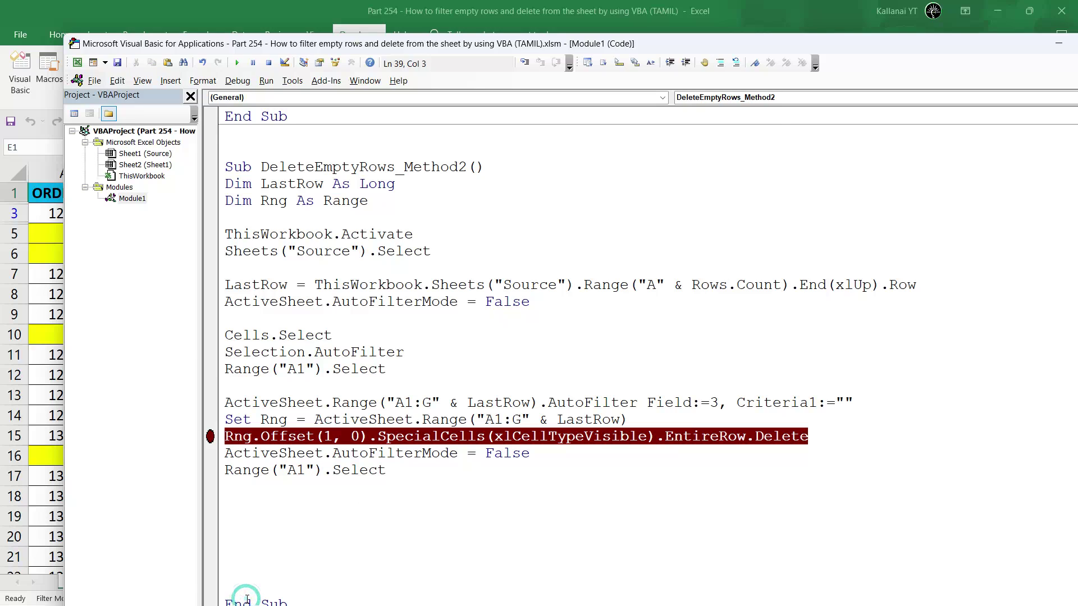
click(239, 590)
key(BackSpace)
key(BackSpace)
key(BackSpace)
key(BackSpace)
key(BackSpace)
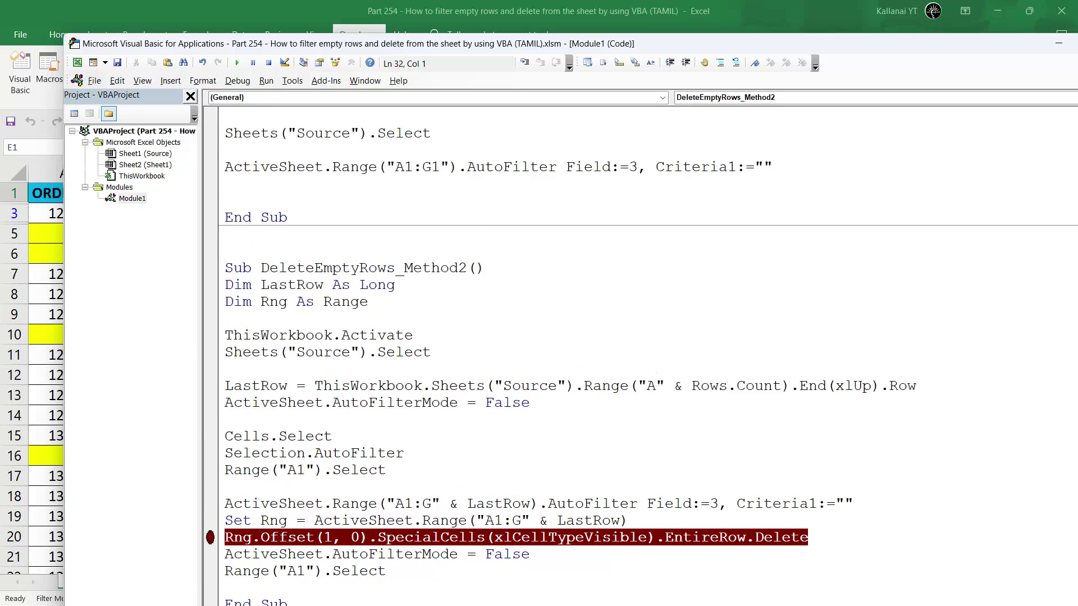
key(BackSpace)
Clear the breakpoint on the Rng.Offset row-deletion line
click(298, 504)
key(Down)
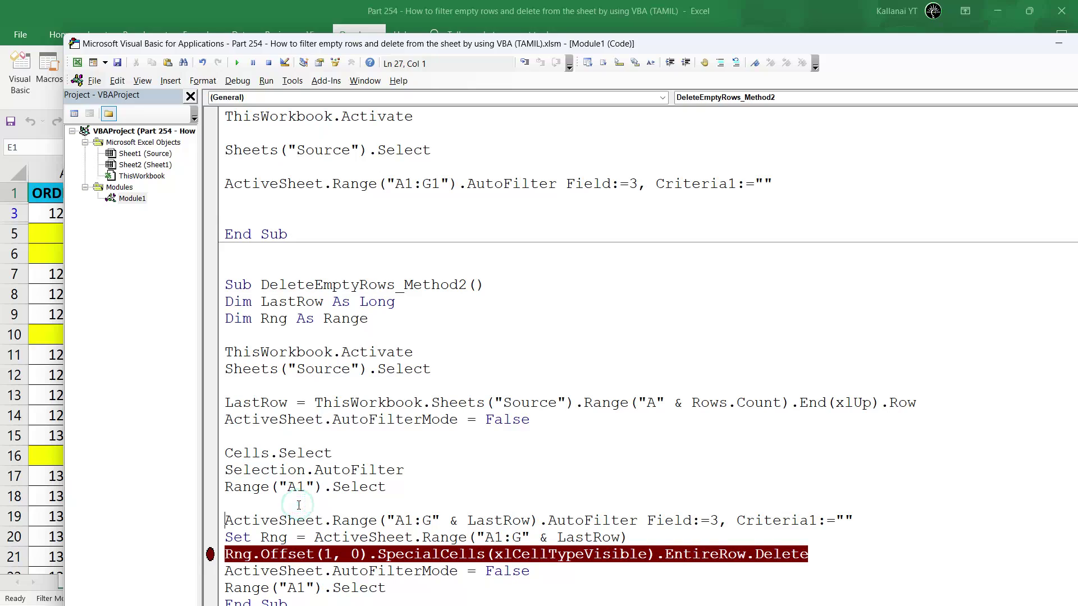
click(210, 554)
click(358, 404)
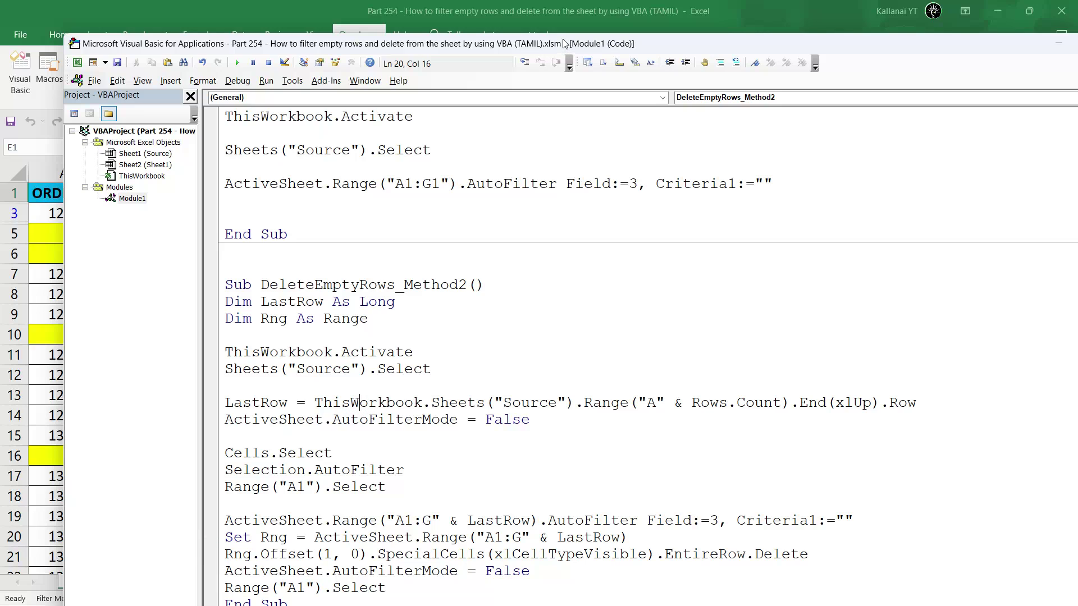
Turn the Source sheet's filter off to show all rows, then reapply filter dropdowns
drag(565, 43, 715, 23)
click(191, 242)
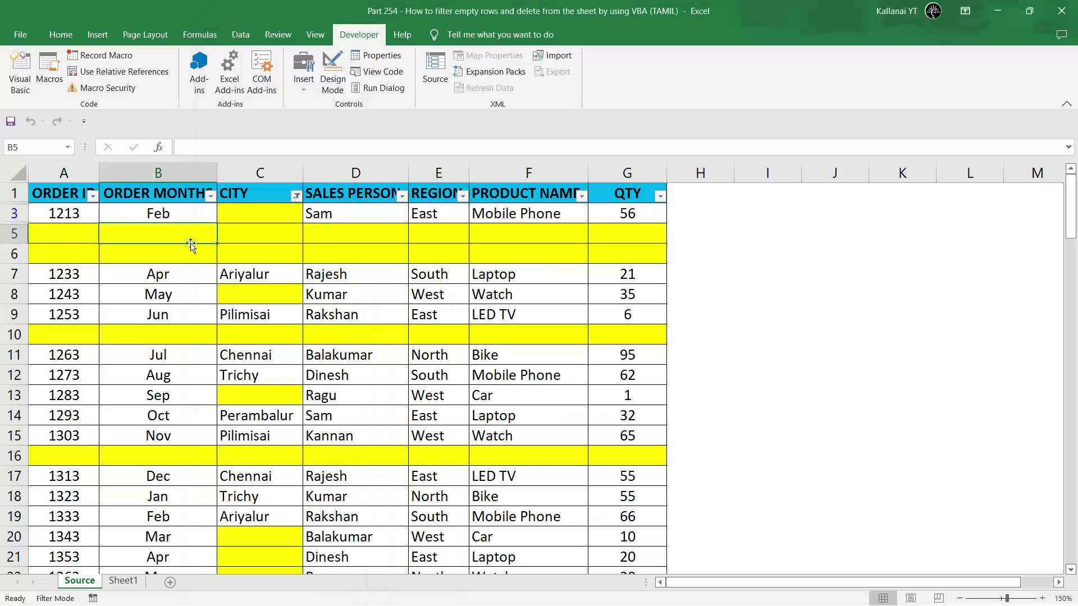
click(189, 188)
key(alt+a)
key(t)
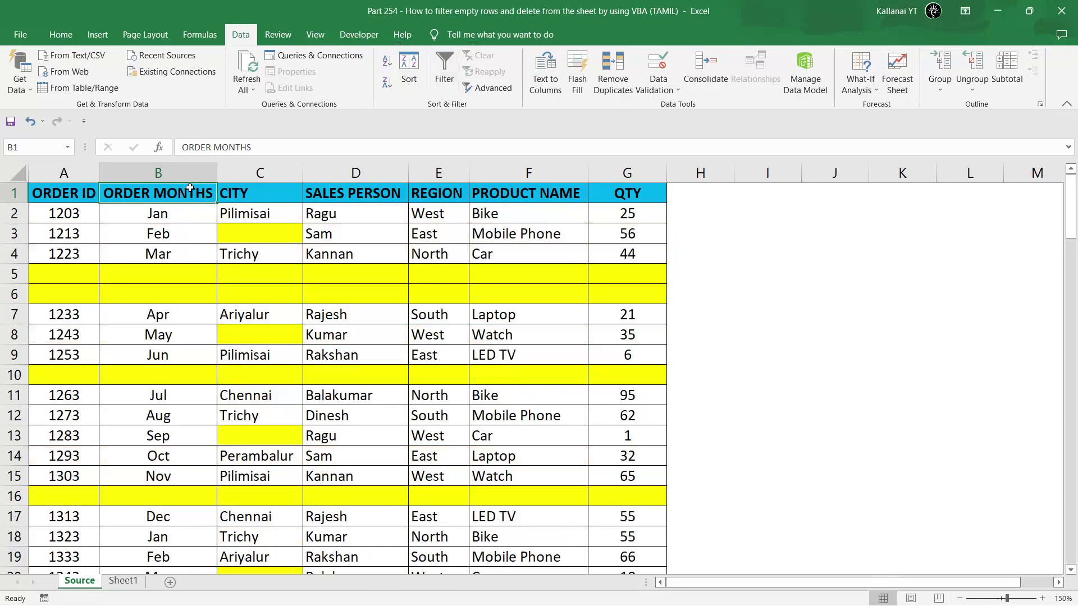
key(alt+a)
key(t)
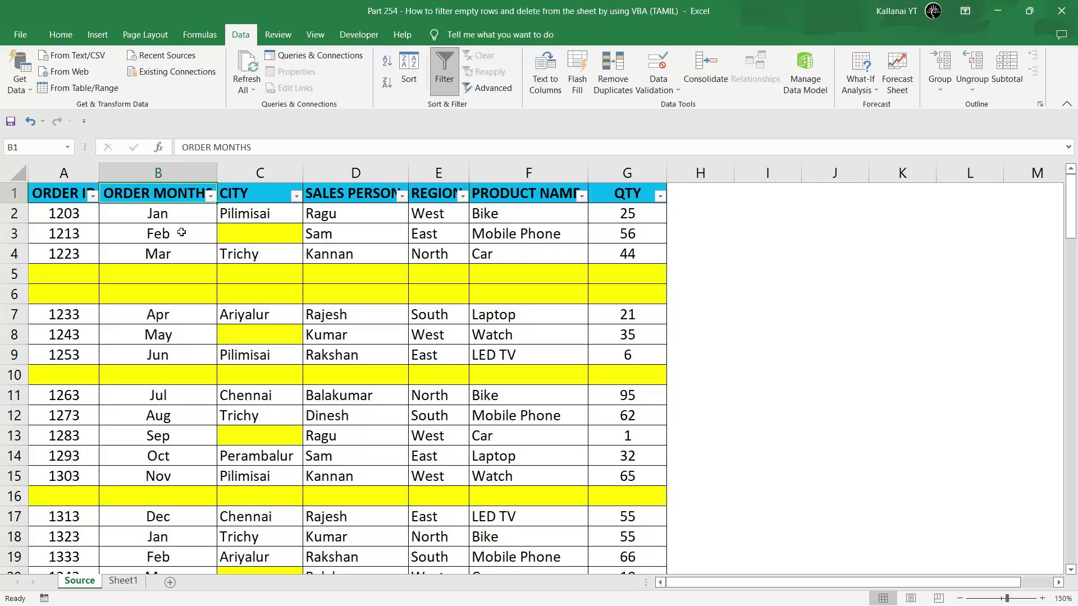
click(182, 231)
Arrange the VBA code window beside the maximised Excel workbook
key(alt+F11)
click(632, 328)
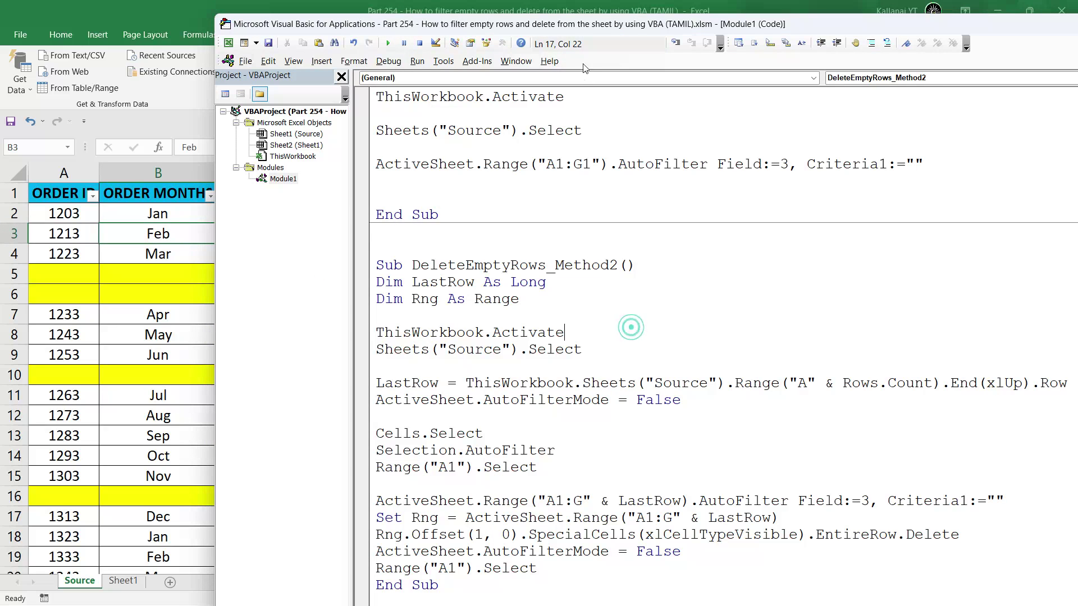
mouse_move(582, 33)
mouse_down()
mouse_move(657, 5)
mouse_move(649, 17)
mouse_up()
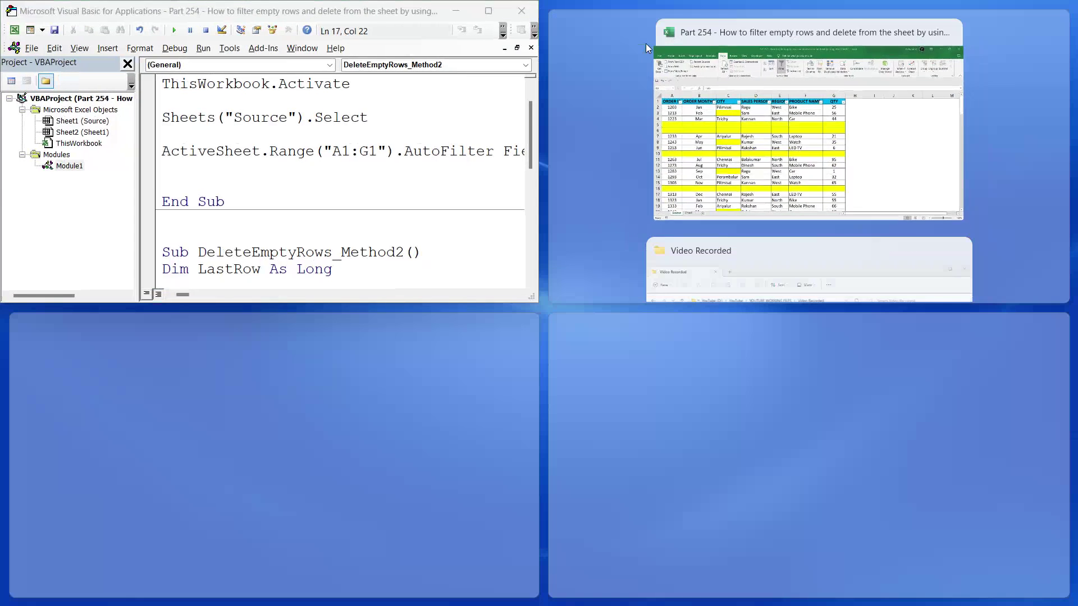
click(712, 116)
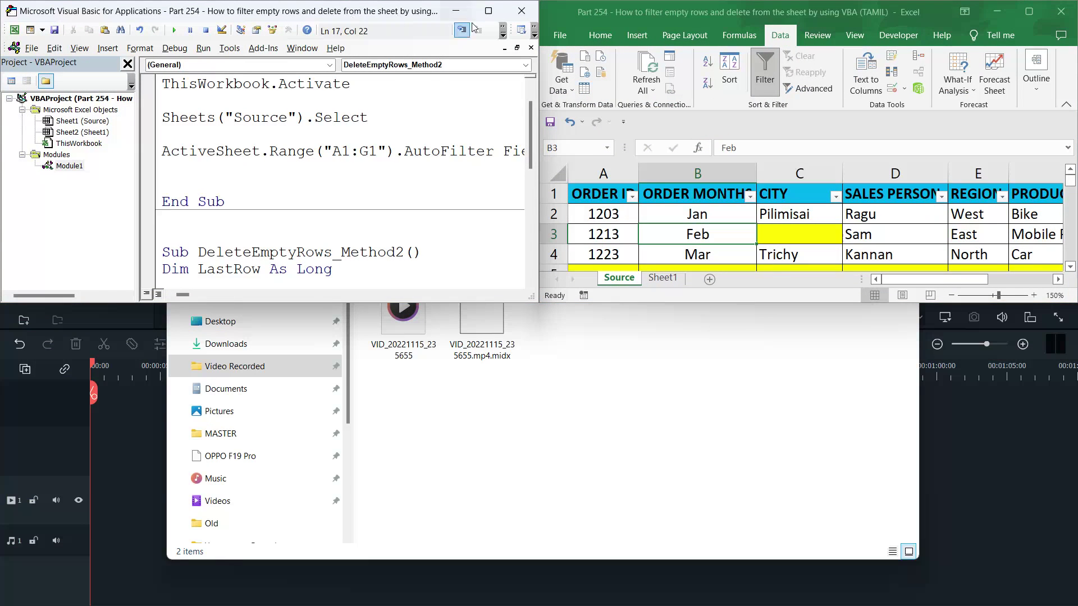
click(488, 11)
key(alt+Tab)
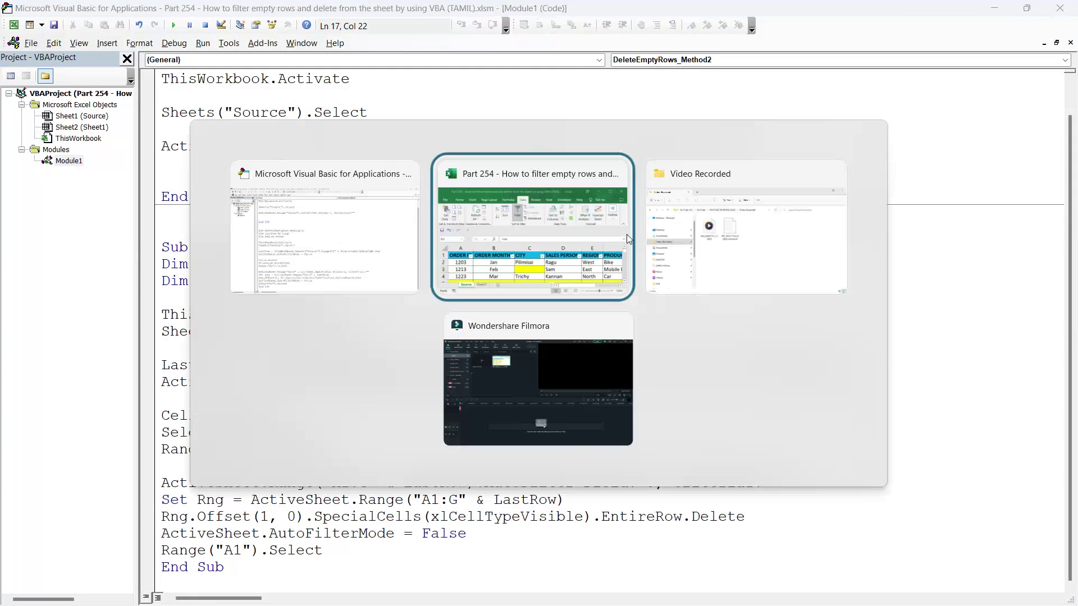
click(1028, 12)
key(alt+Tab)
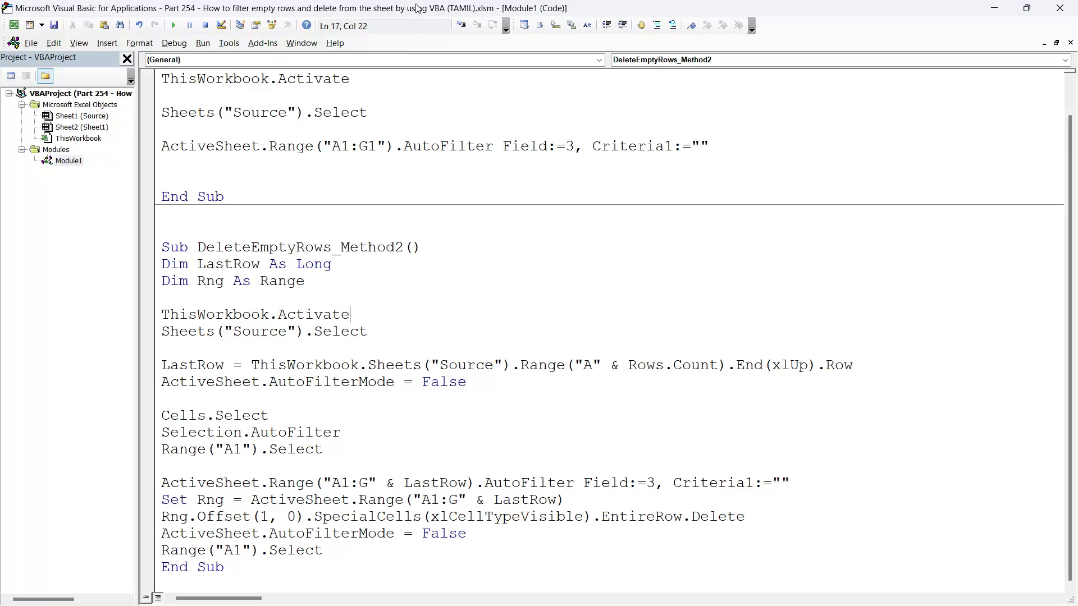
drag(415, 9, 728, 31)
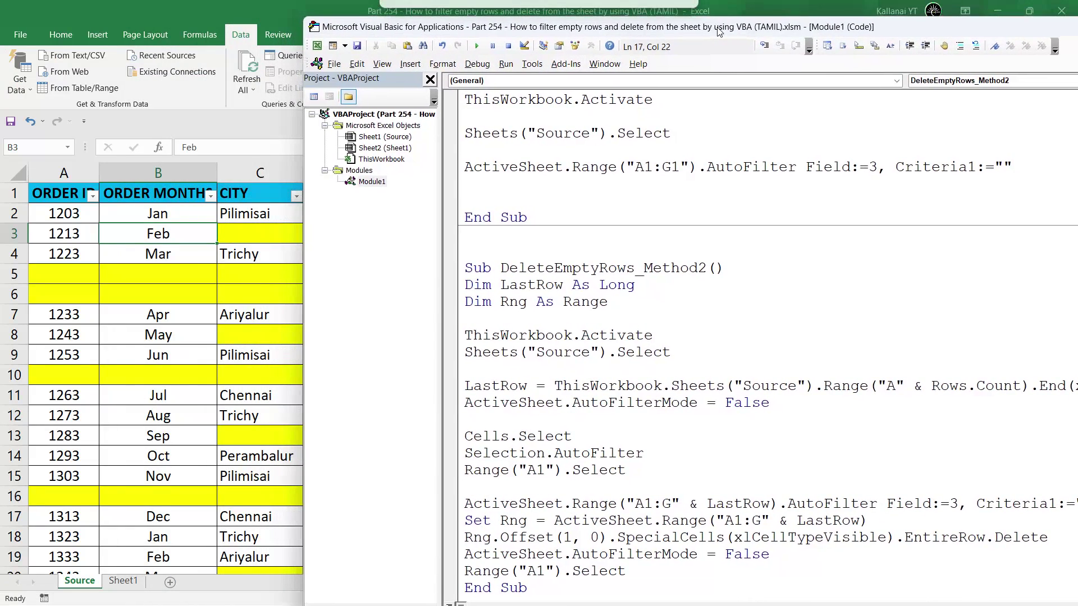
click(552, 326)
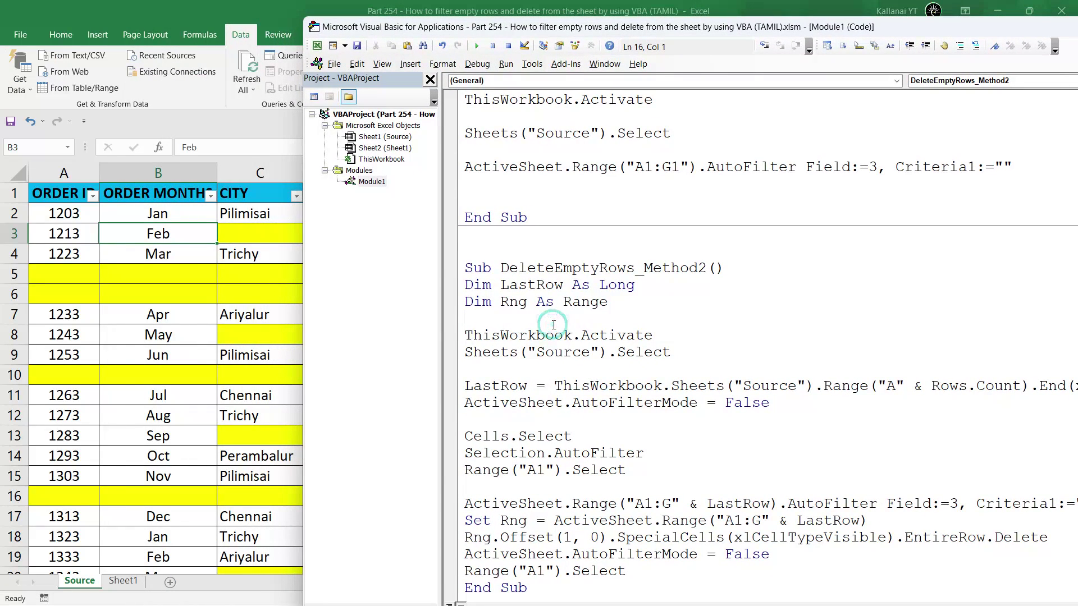
Step with F8 through clearing filters, selecting all cells, adding AutoFilter and selecting A1
key(F8)
key(F8)
key(F8)
key(F8)
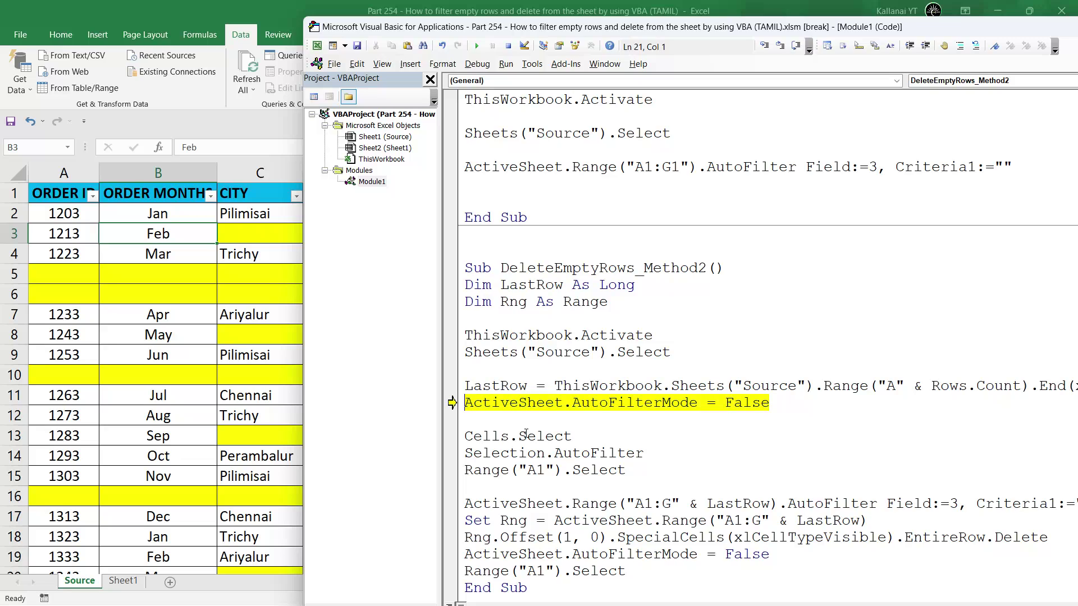
key(F8)
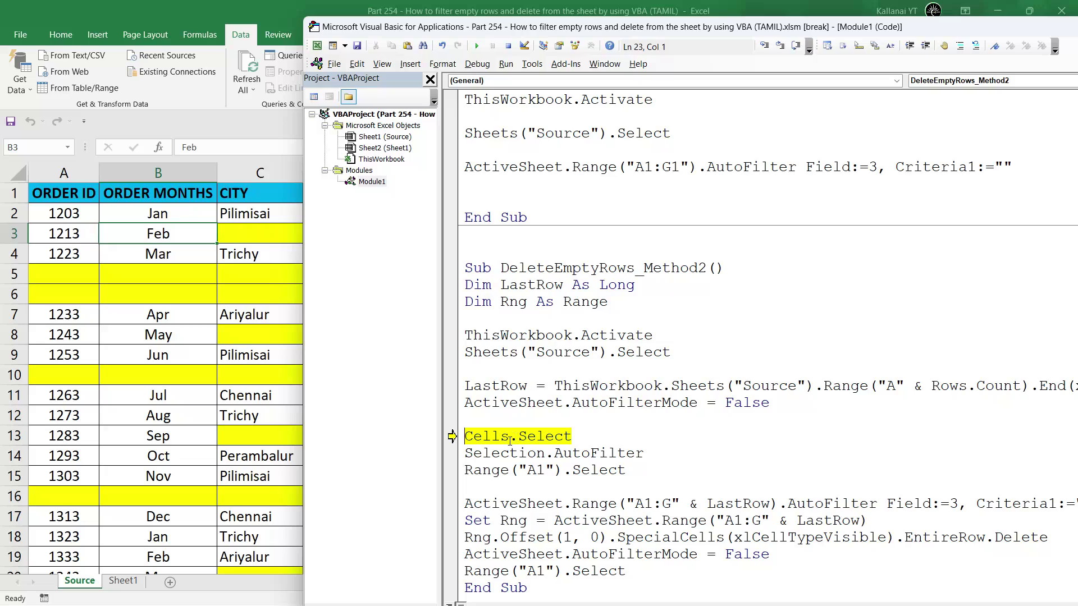
key(F8)
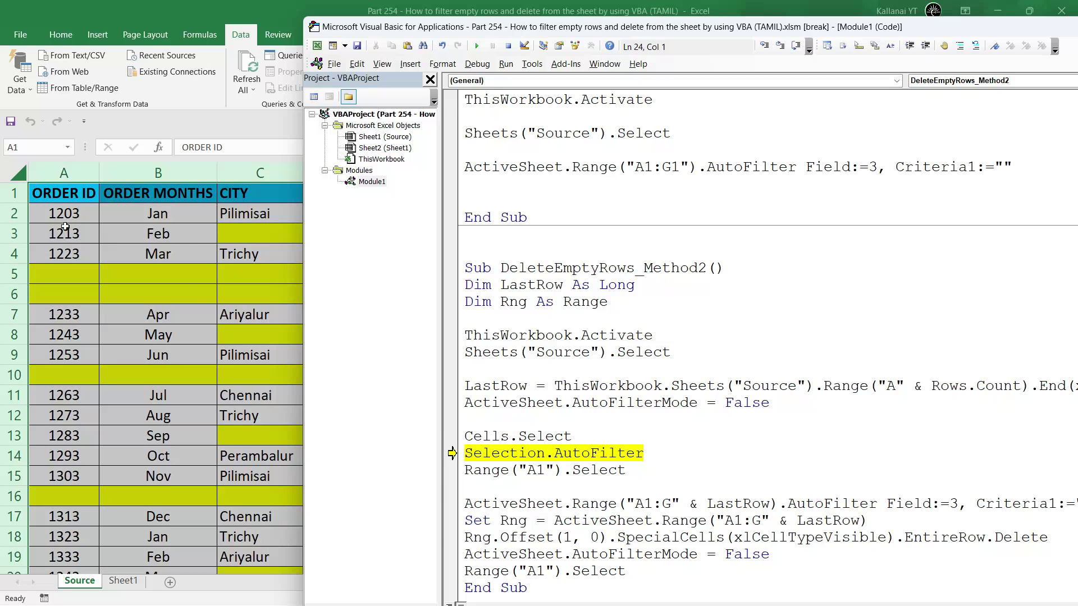
key(alt+F11)
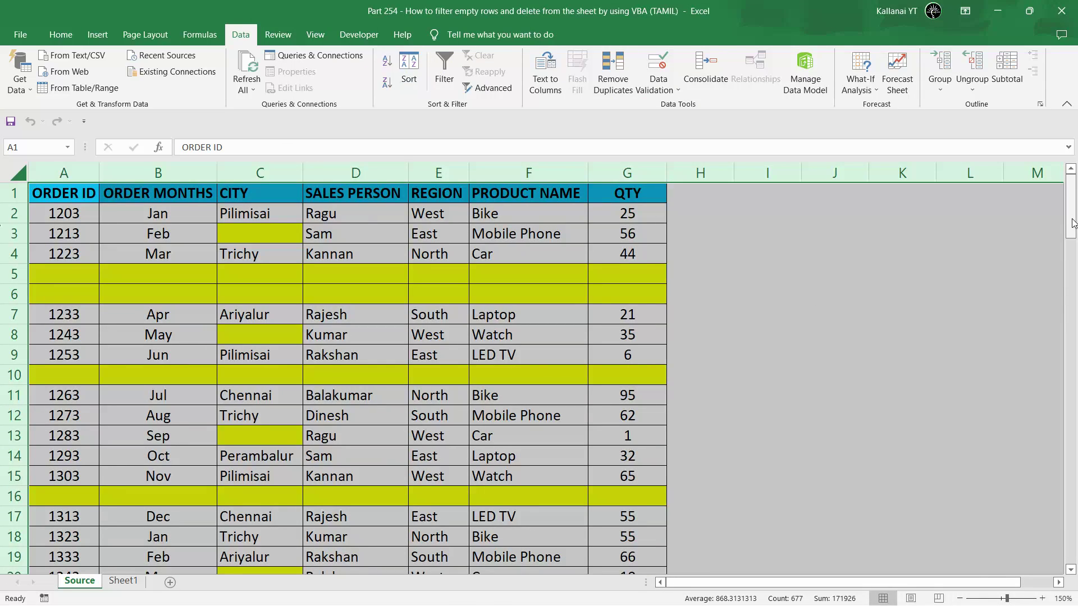
key(alt+F11)
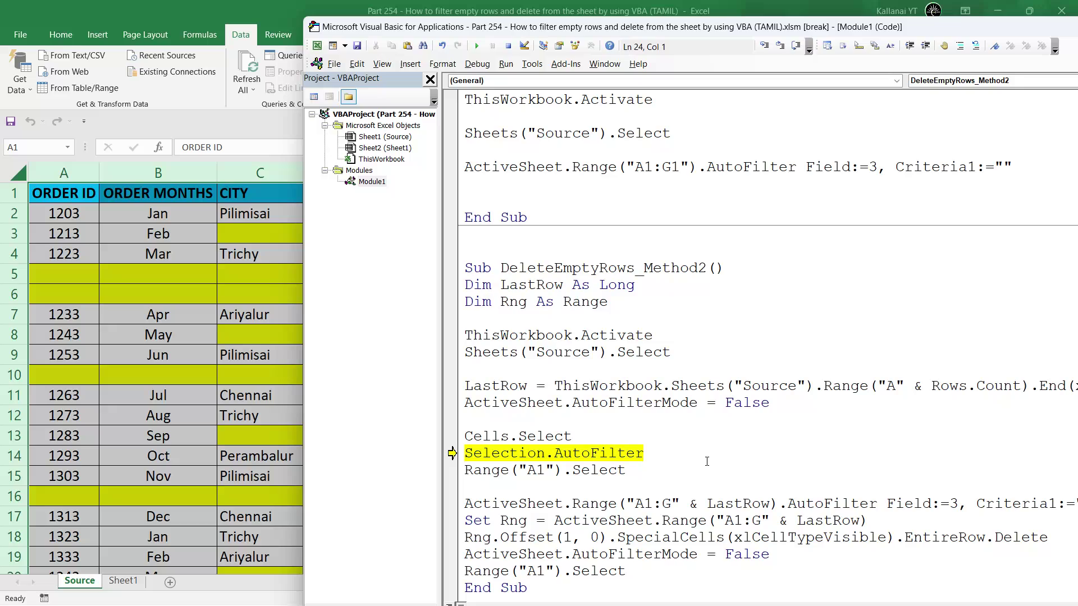
key(F8)
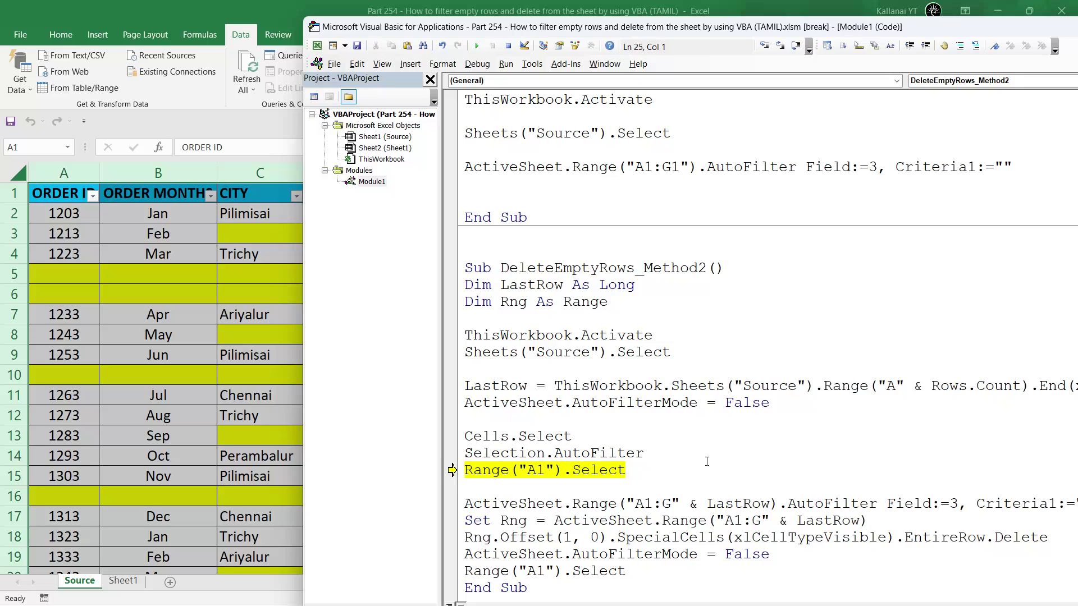
key(F8)
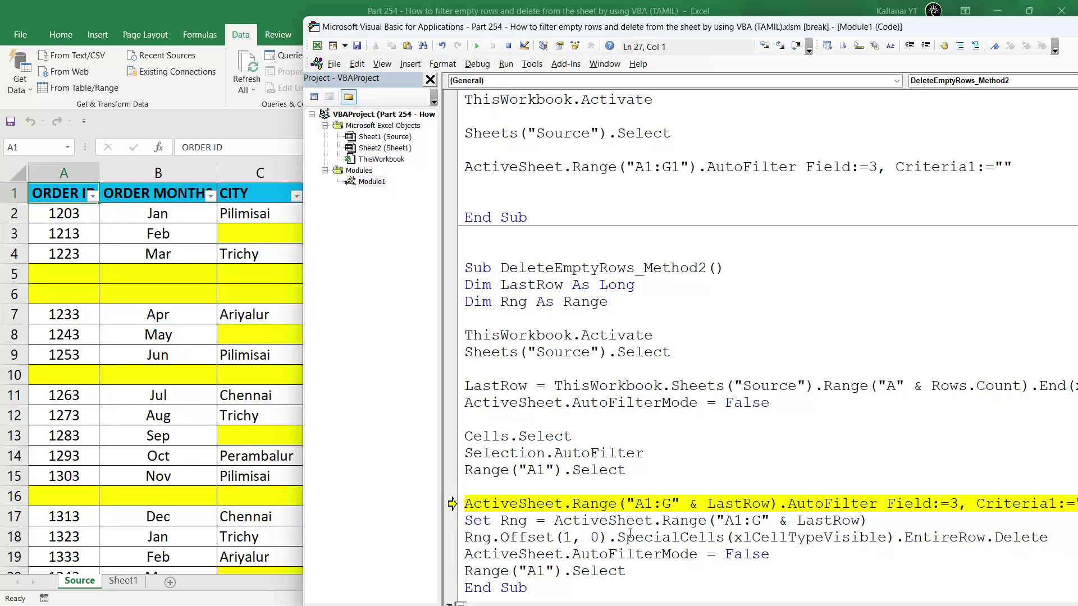
key(Down)
key(Down)
key(Down)
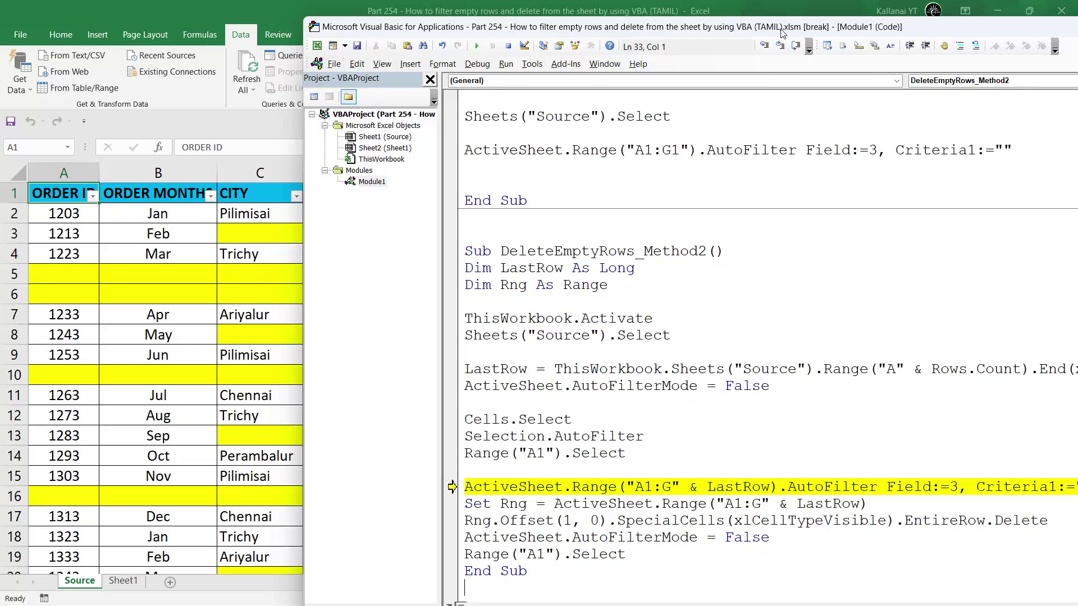
Highlight the Selection.AutoFilter line and check the filter dropdowns it added on the sheet
drag(780, 32, 727, 21)
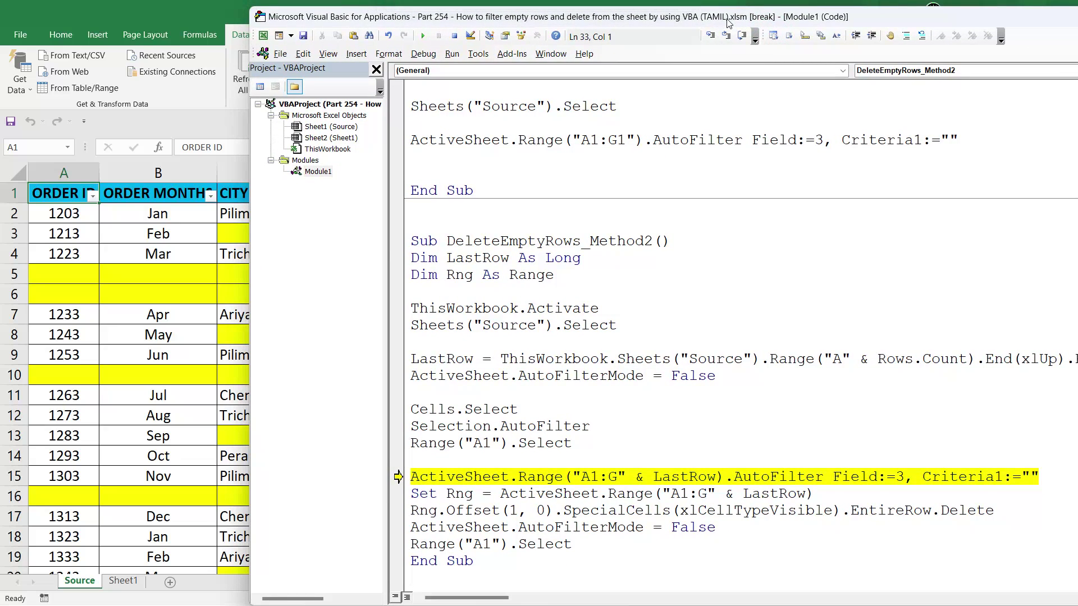
click(481, 429)
drag(412, 426, 597, 431)
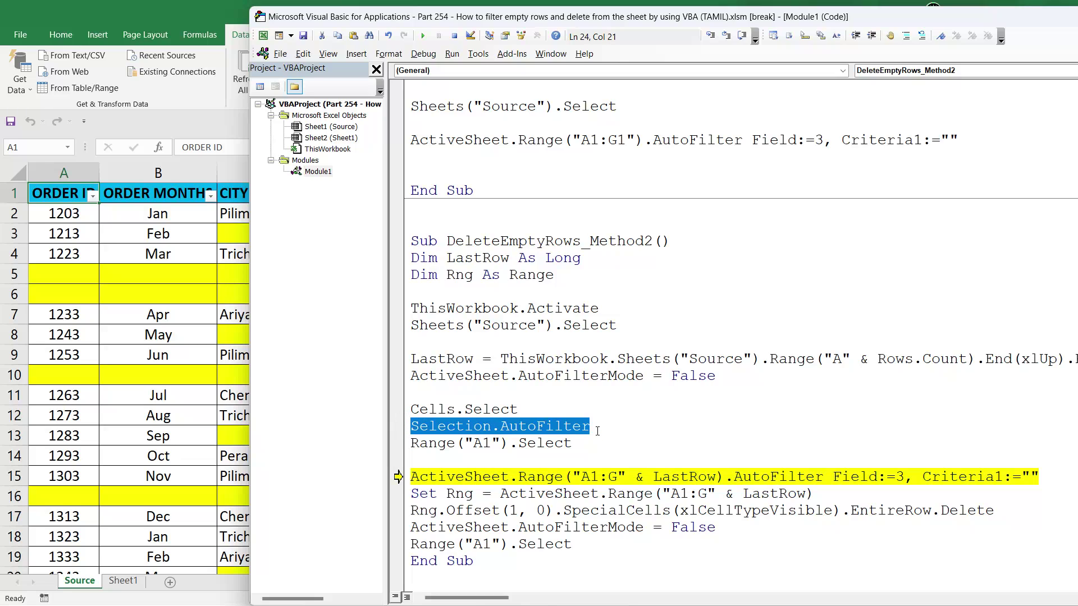
key(alt+F11)
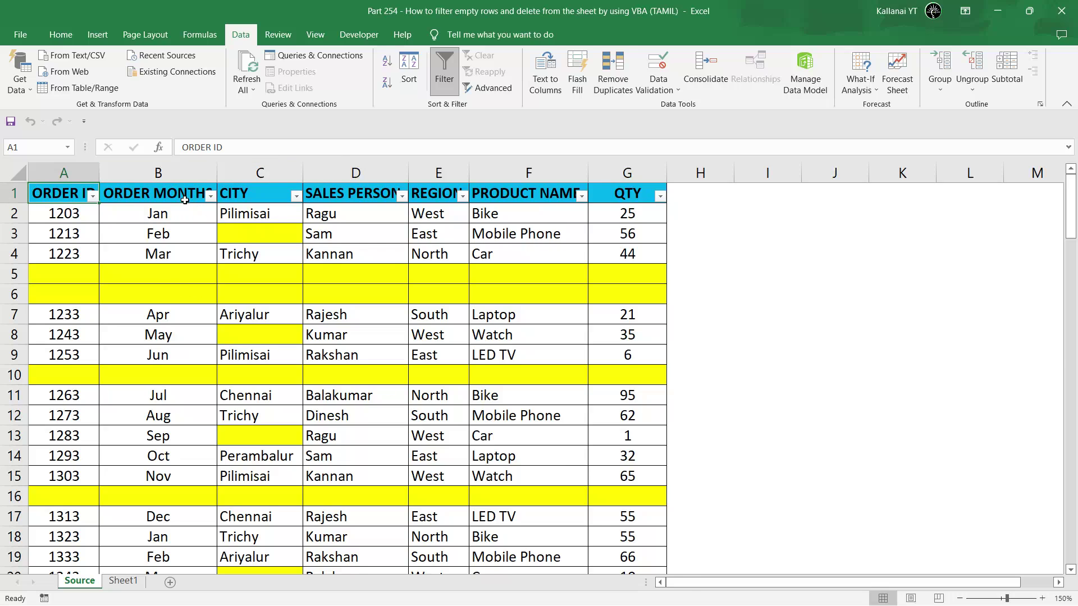
key(alt+F11)
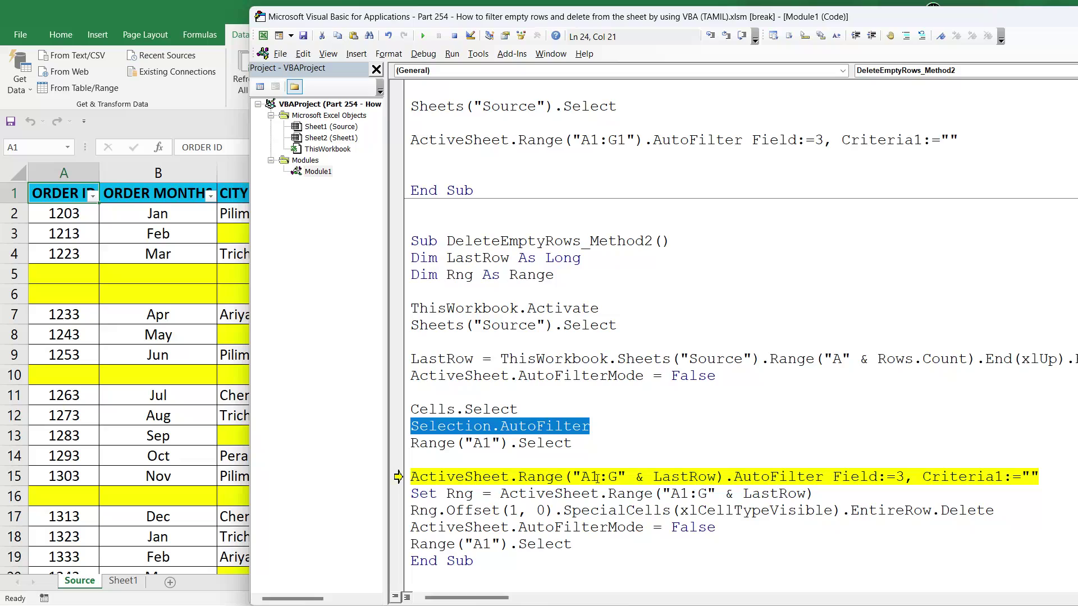
Highlight the Field:=3 CITY argument and shift the code window aside to show the sheet
click(624, 477)
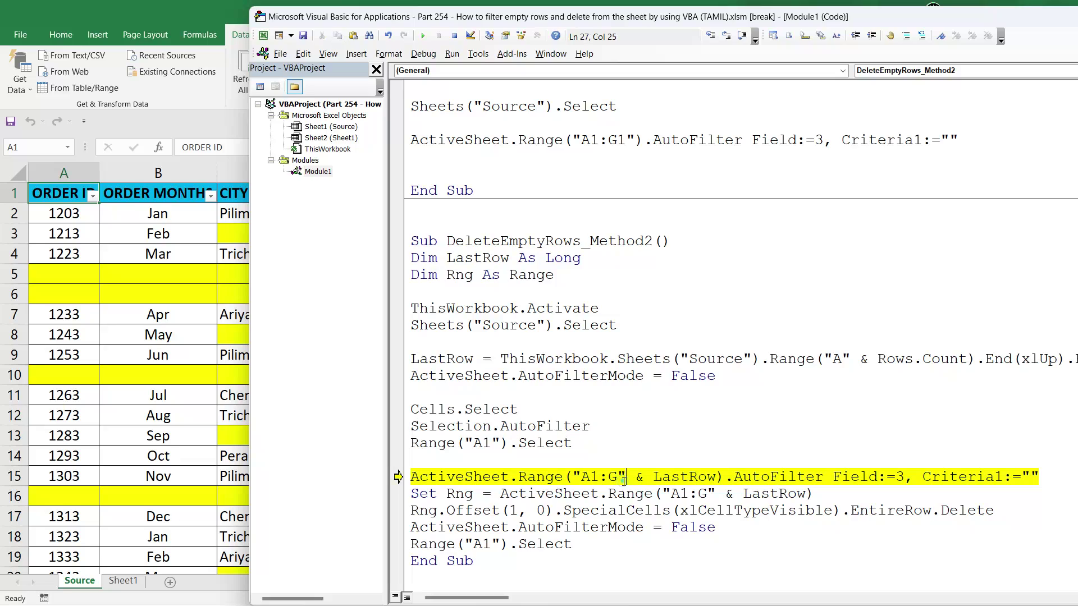
click(867, 477)
drag(877, 477, 904, 476)
key(alt+F11)
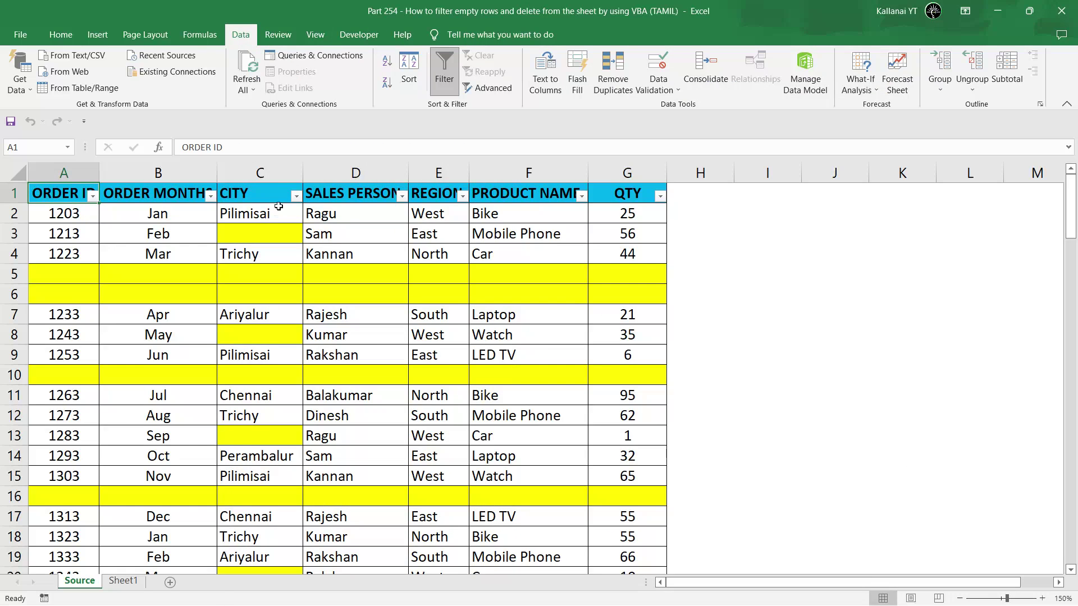
key(alt+F11)
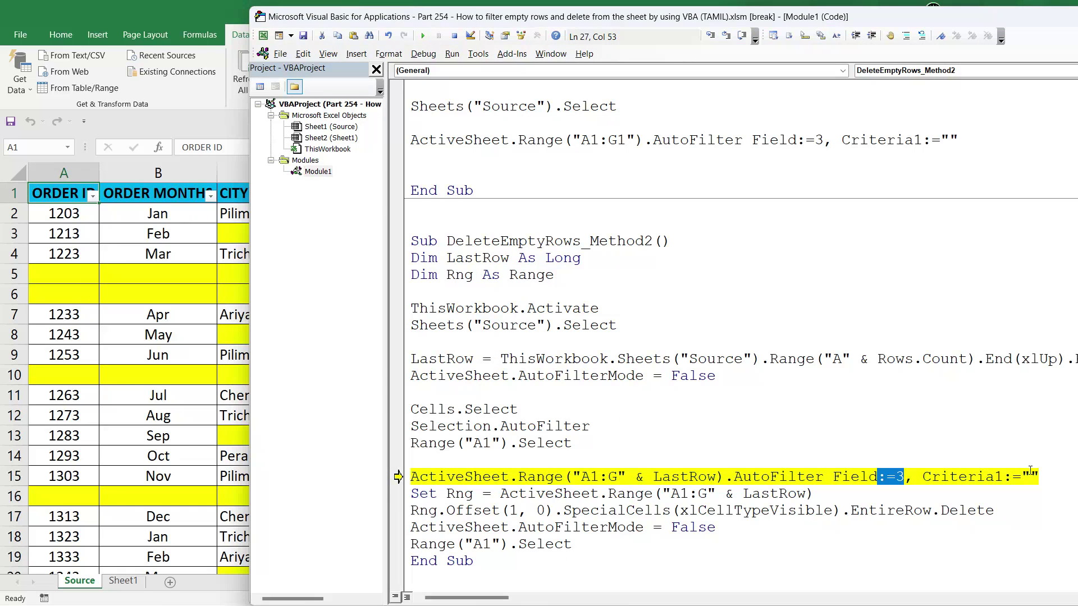
click(1031, 474)
key(alt+F11)
key(alt+F11)
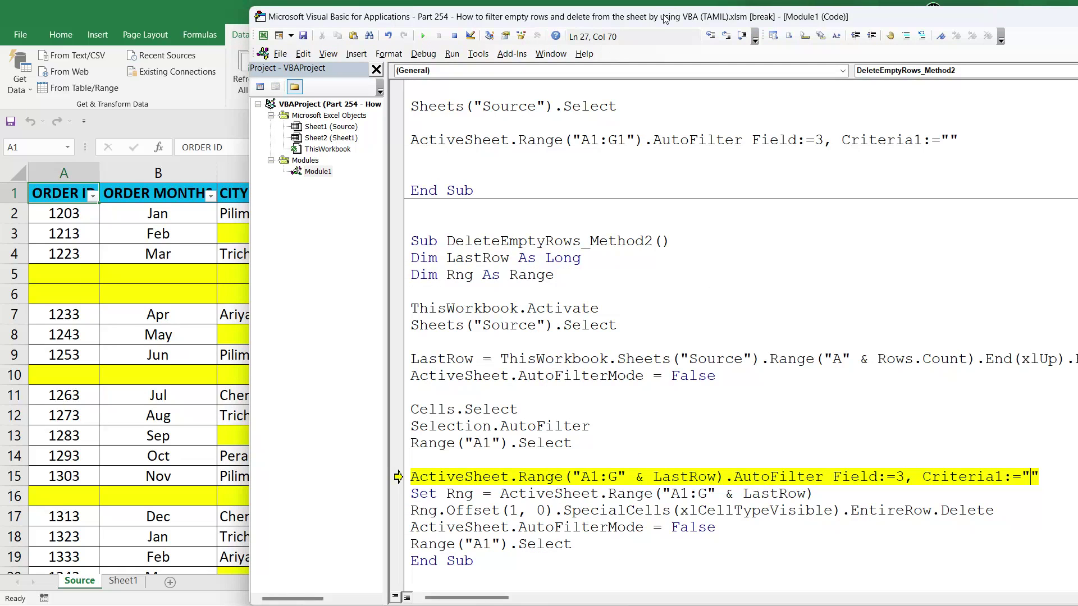
drag(664, 18, 750, 13)
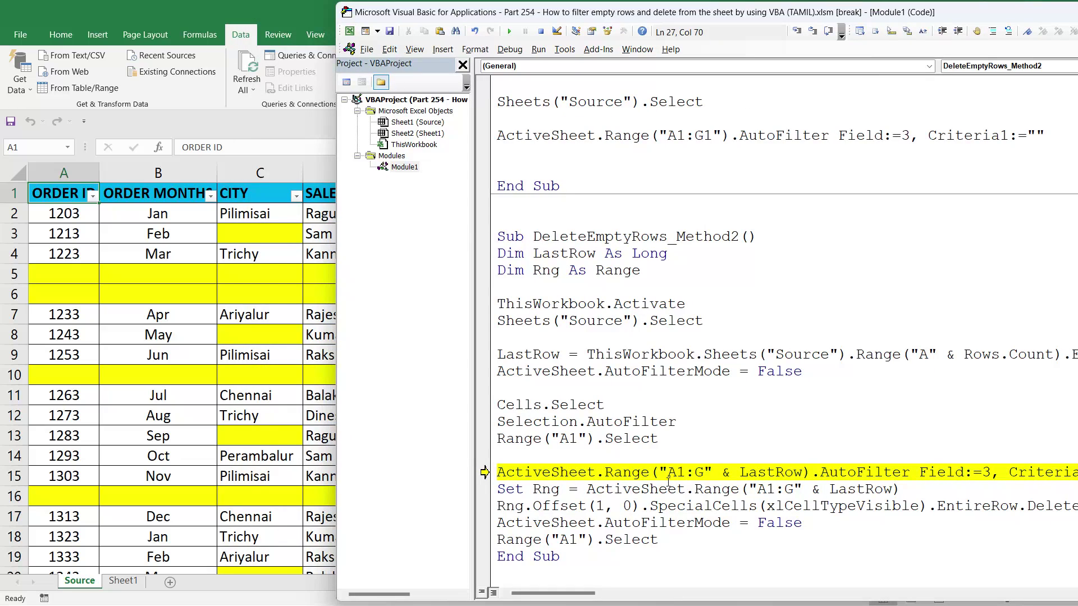
Run the filter line and check that the CITY filter keeps only blank values
key(F8)
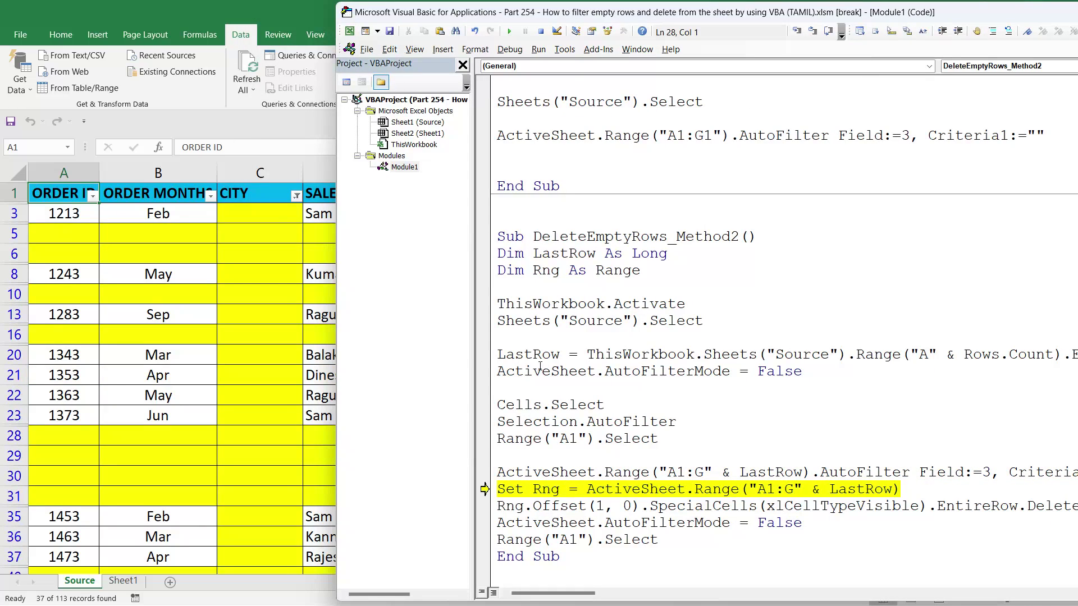
click(296, 195)
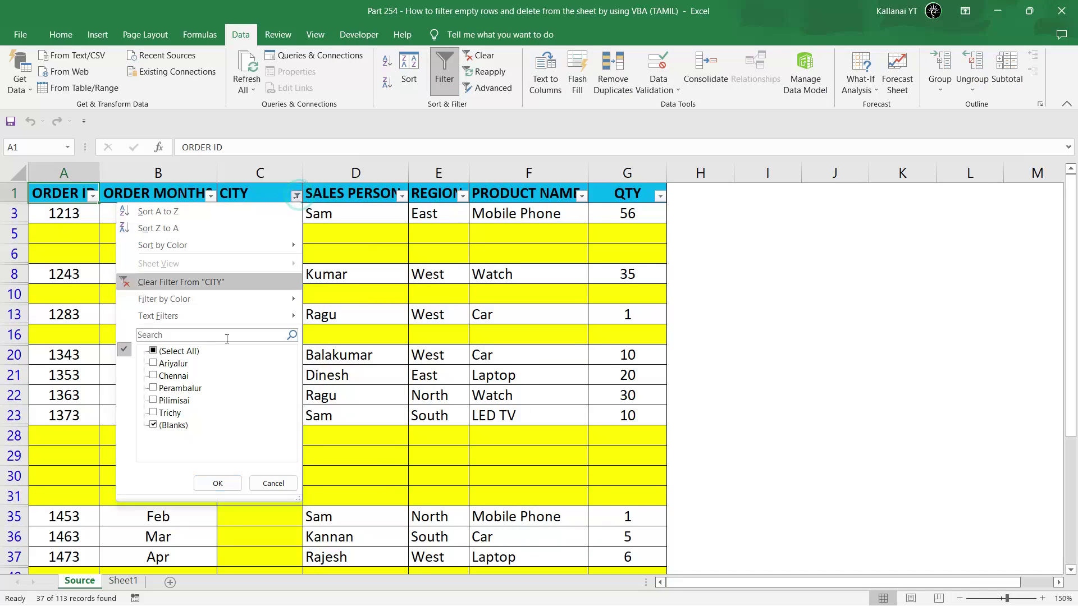
click(267, 484)
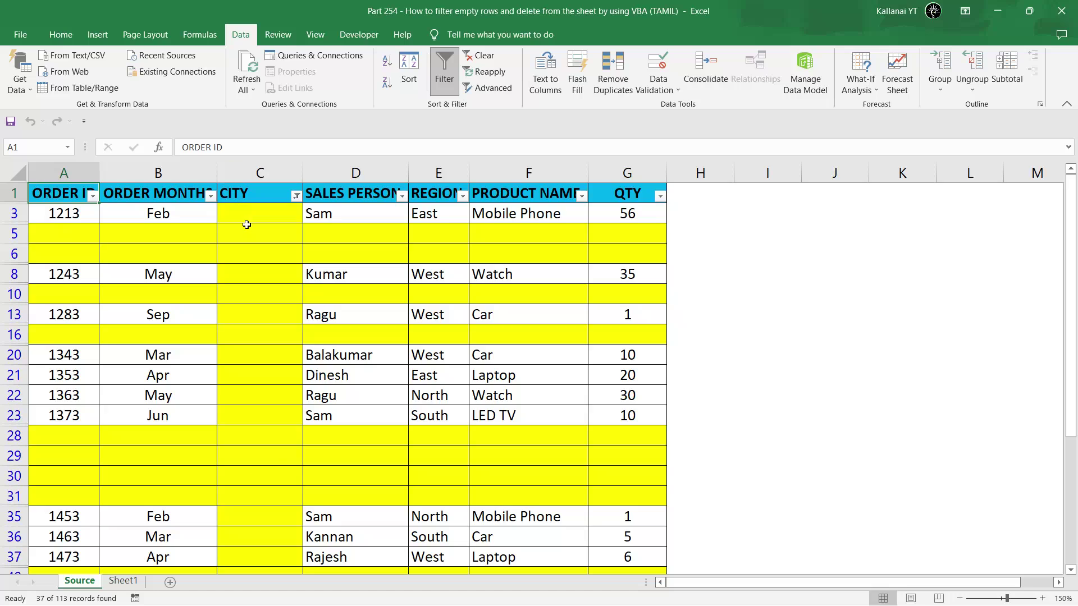
key(alt+Tab)
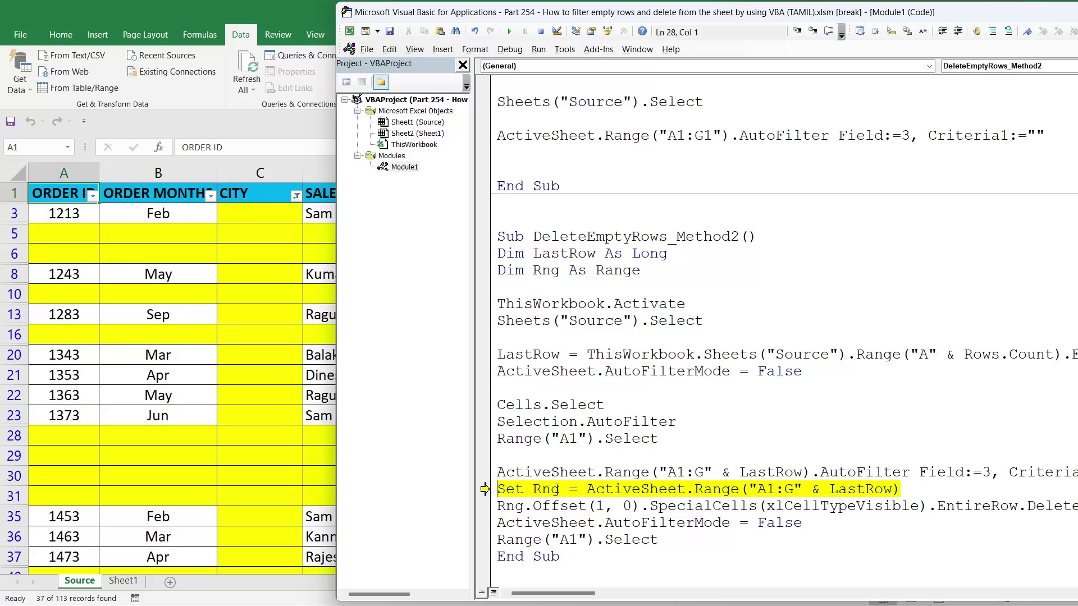
mouse_move(547, 490)
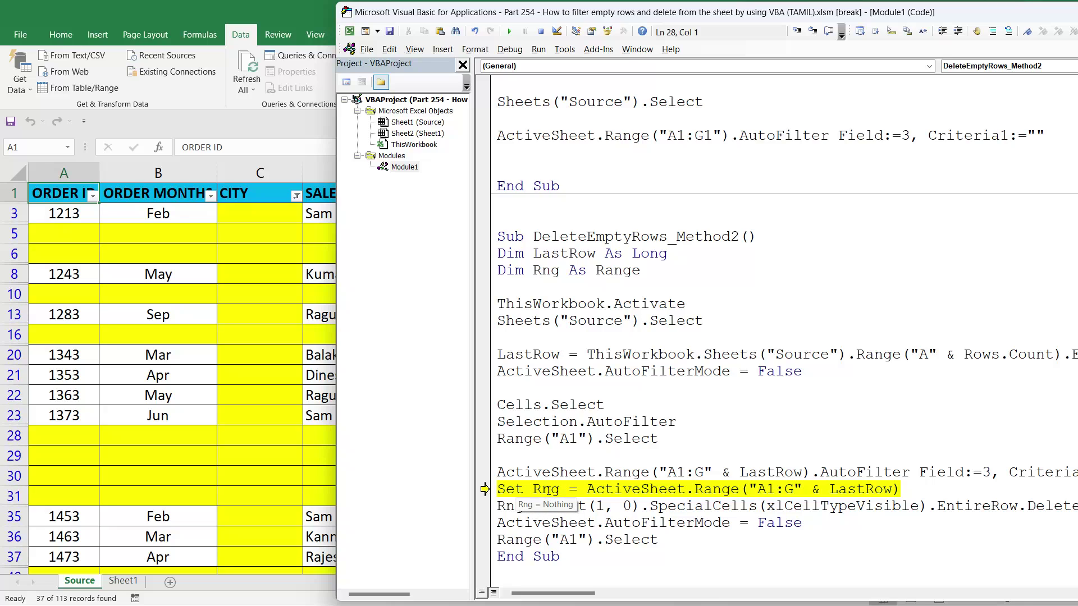
Step past the range assignment and select the filtered blank-city rows on the sheet
key(F8)
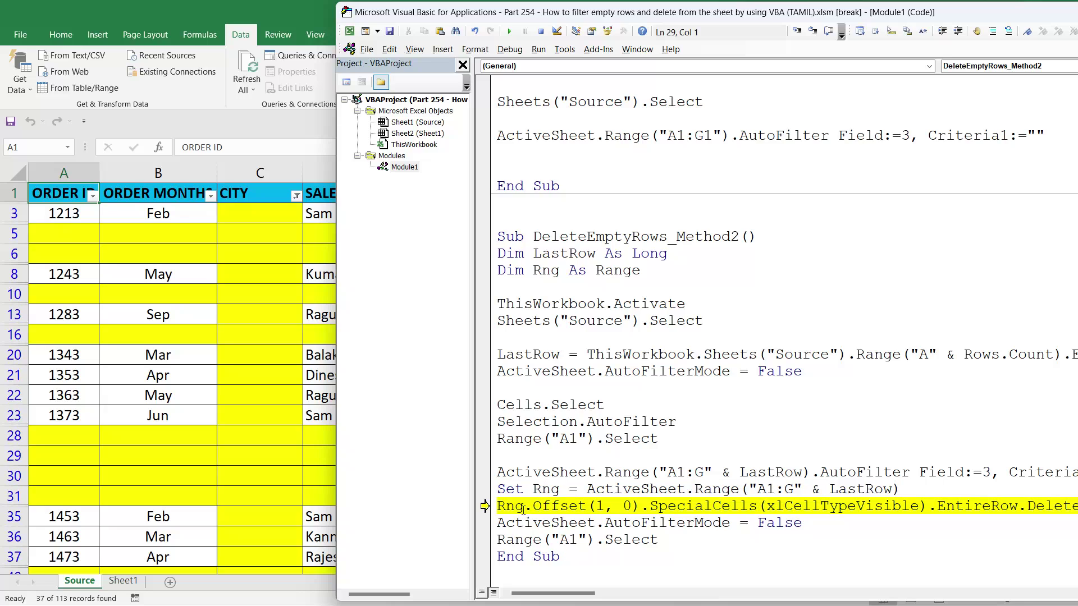
drag(727, 17, 696, 27)
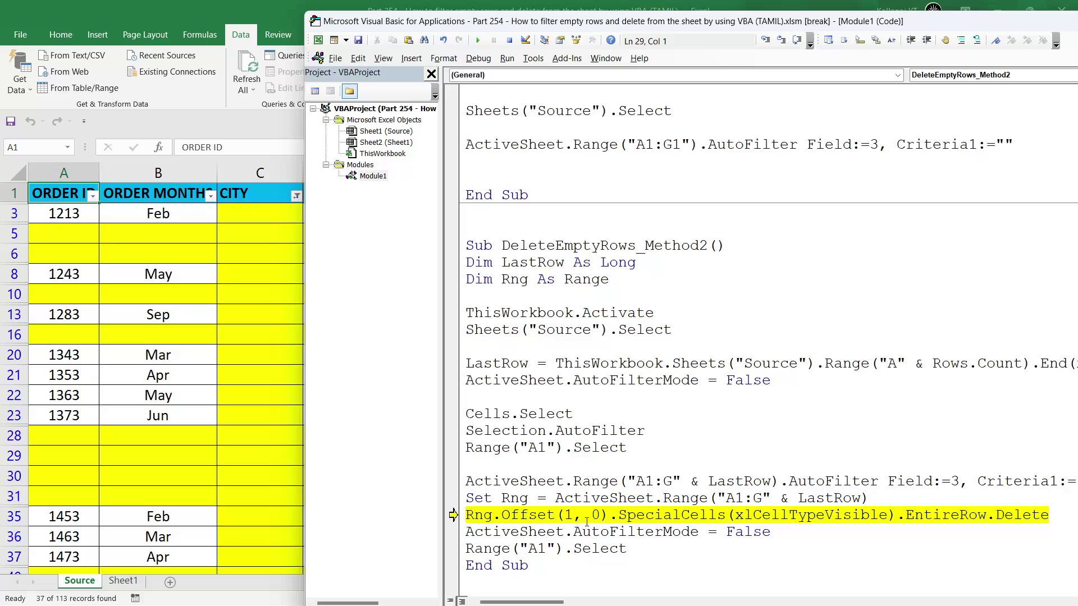
key(alt+F11)
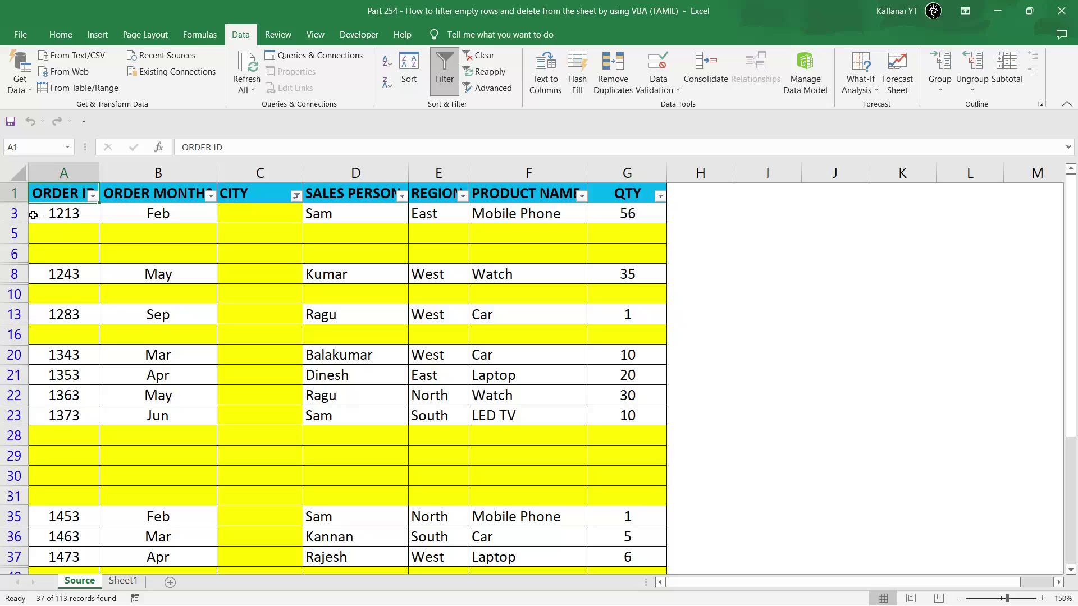
click(15, 214)
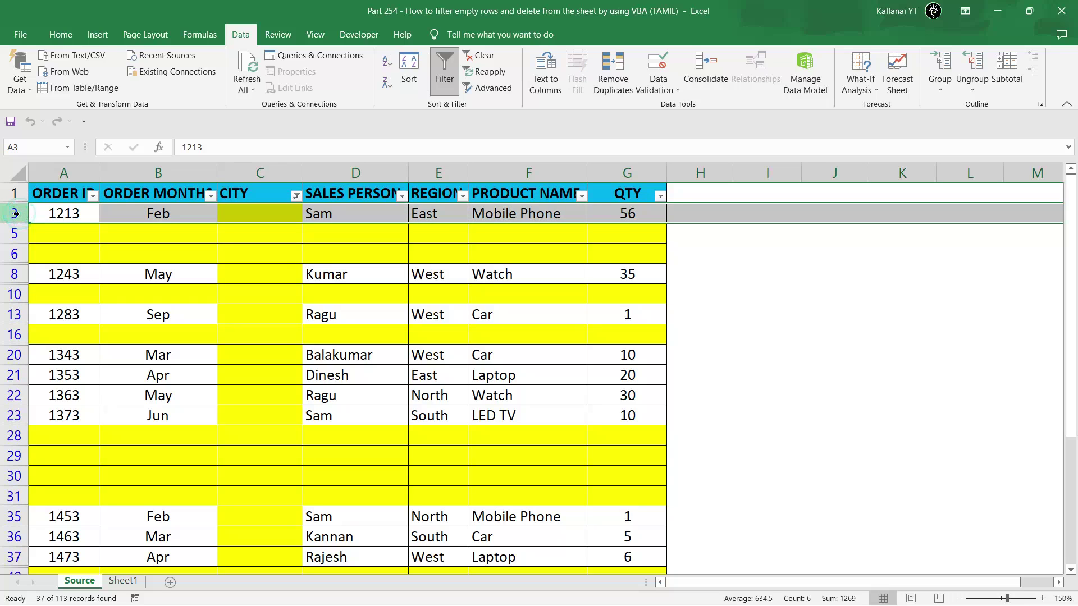
drag(16, 213, 16, 567)
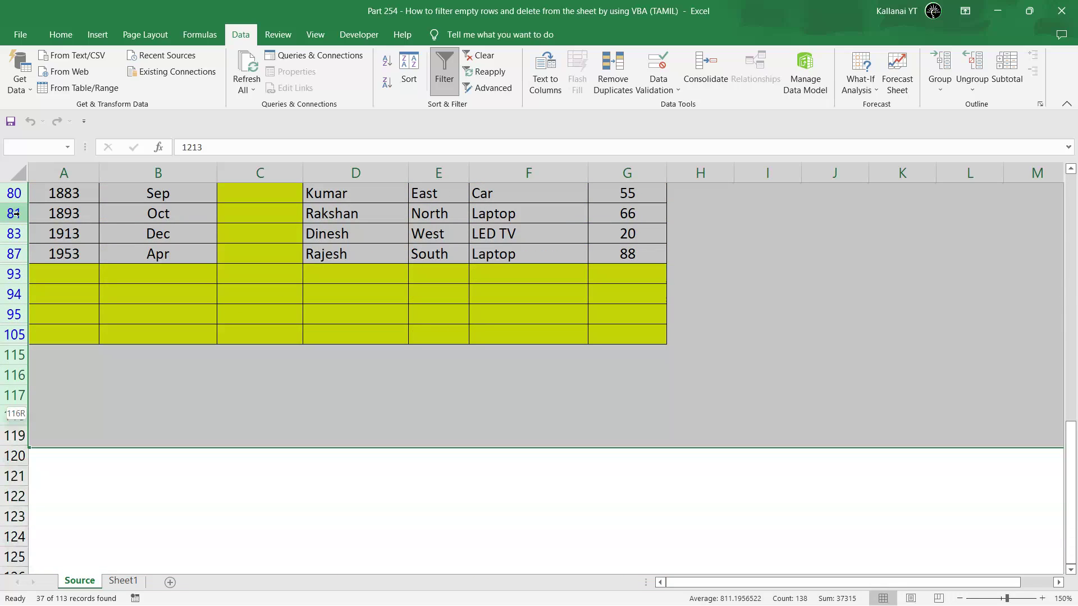
drag(16, 567, 16, 364)
scroll(15, 214, up, 15)
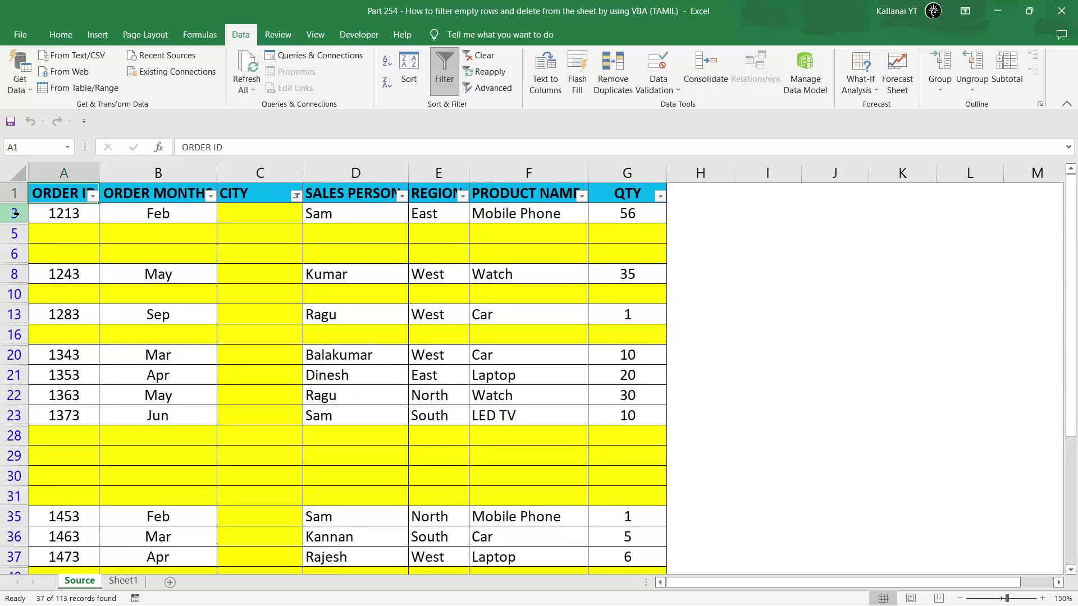
key(alt+F11)
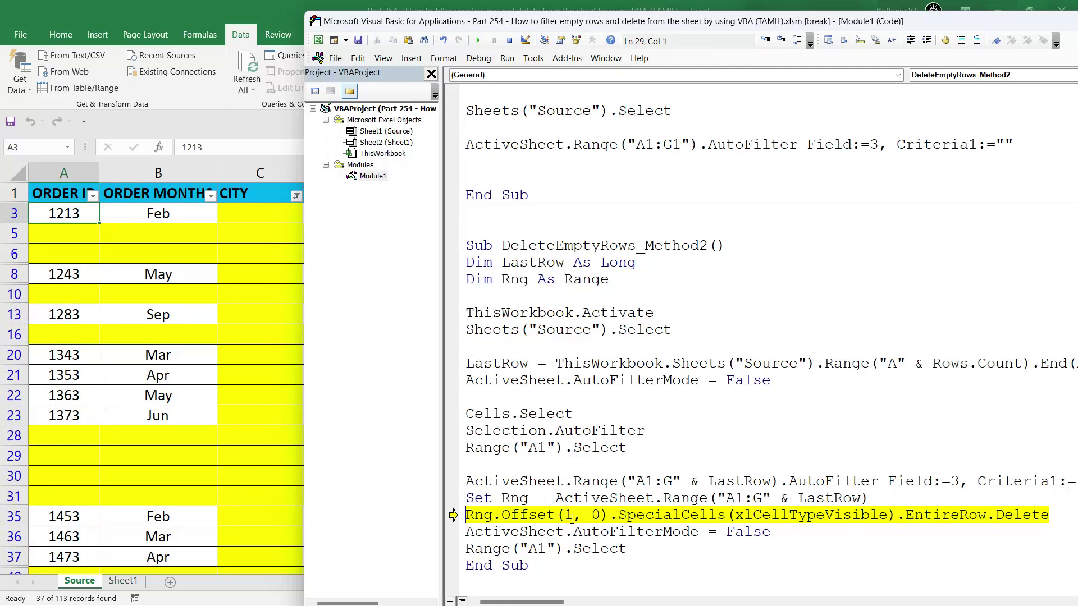
Step through deleting the visible blank-city rows, removing the filter and reselecting A1
click(571, 515)
click(611, 532)
key(F8)
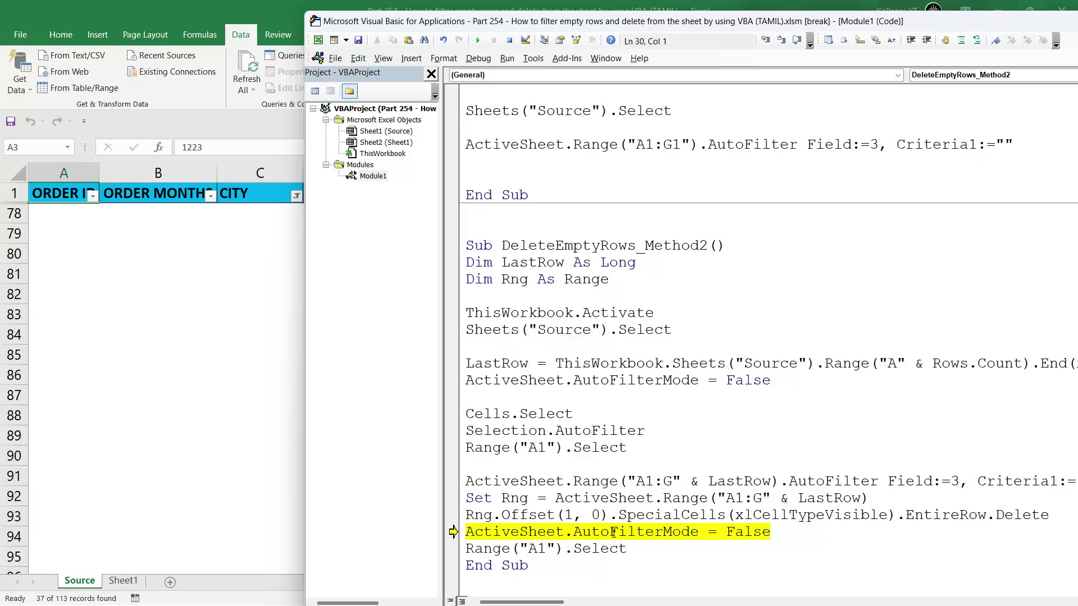
key(F8)
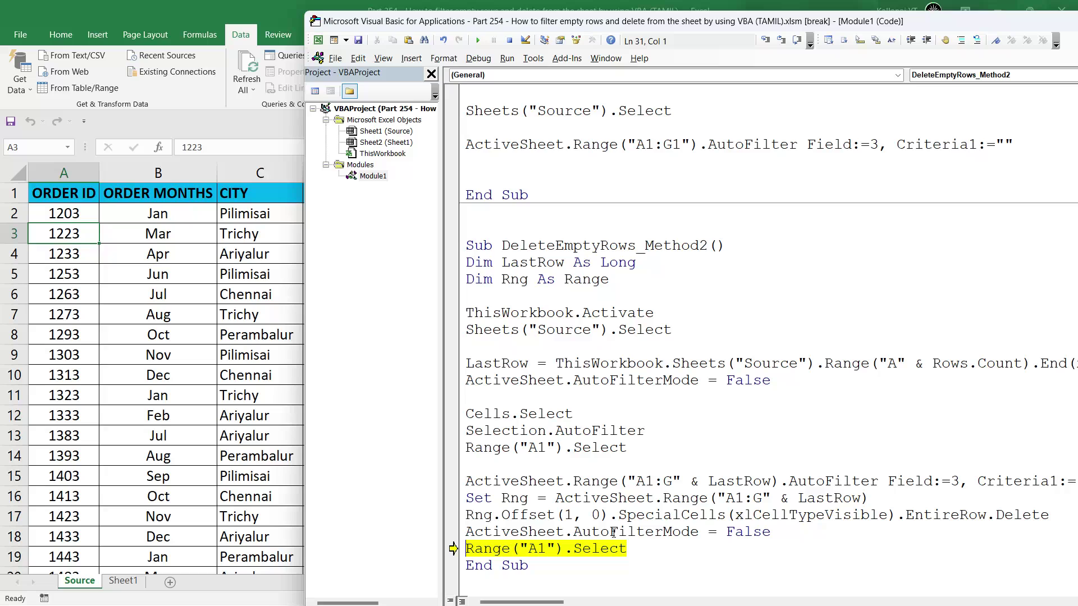
key(F8)
key(F8)
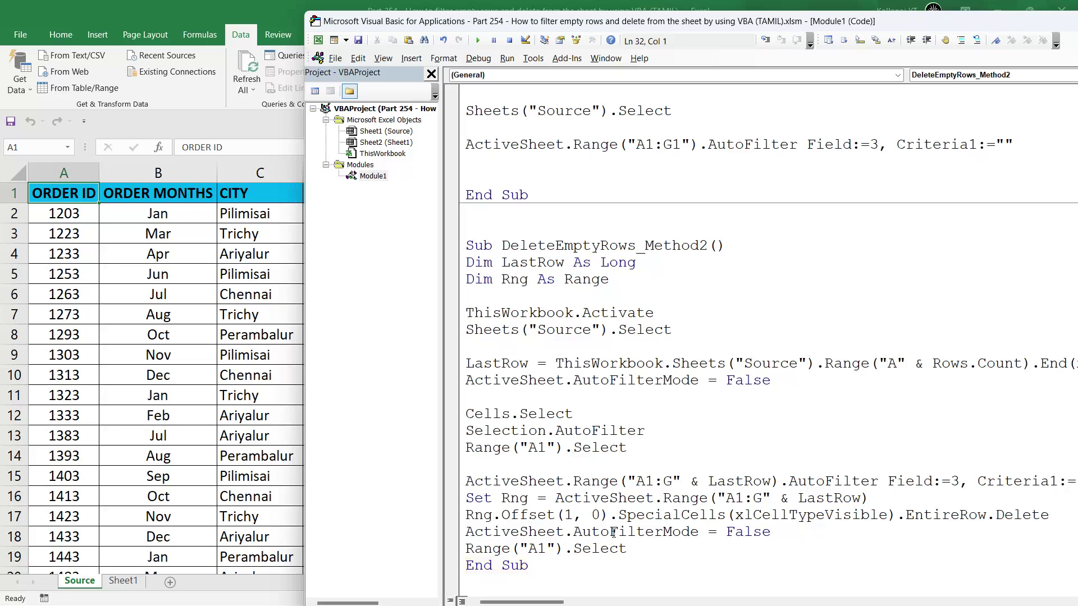
Select the remaining order IDs and confirm the data now ends at row 25
click(111, 414)
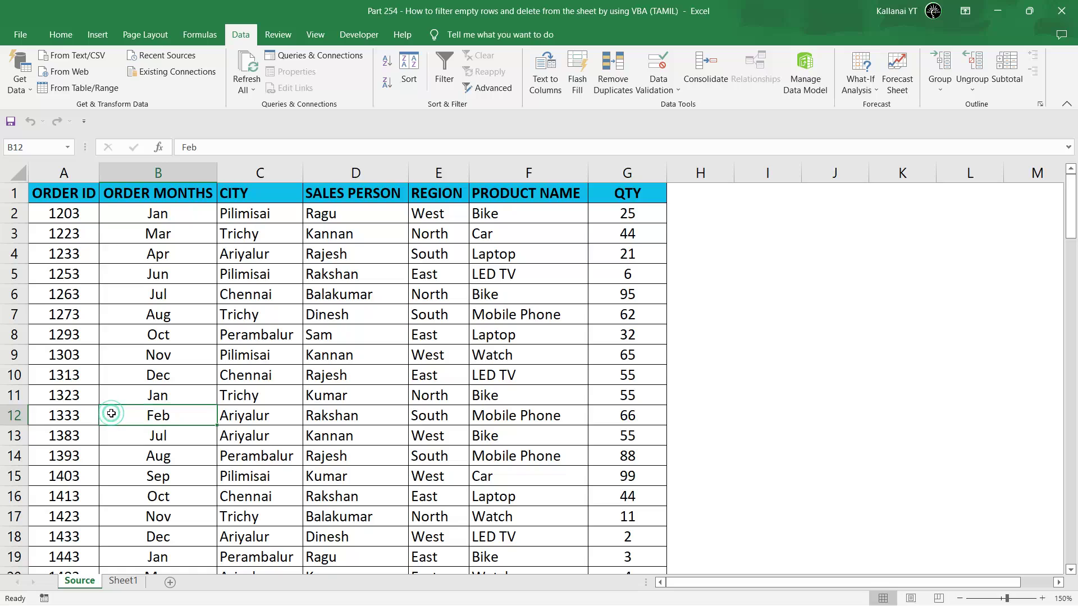
key(ctrl+Up)
key(Down)
key(Left)
key(ctrl+shift+Down)
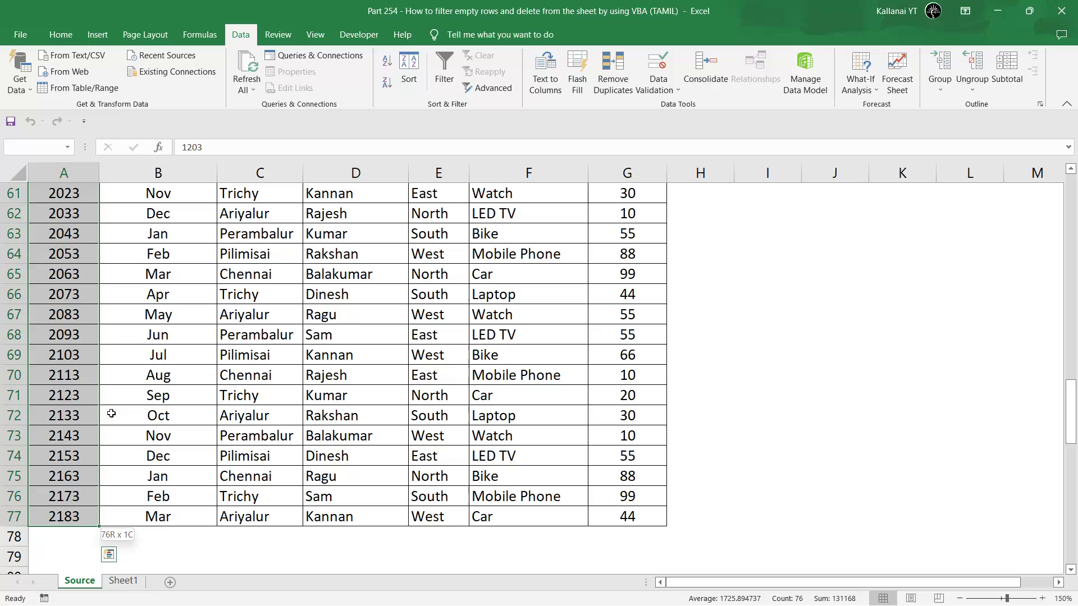
key(ctrl+Home)
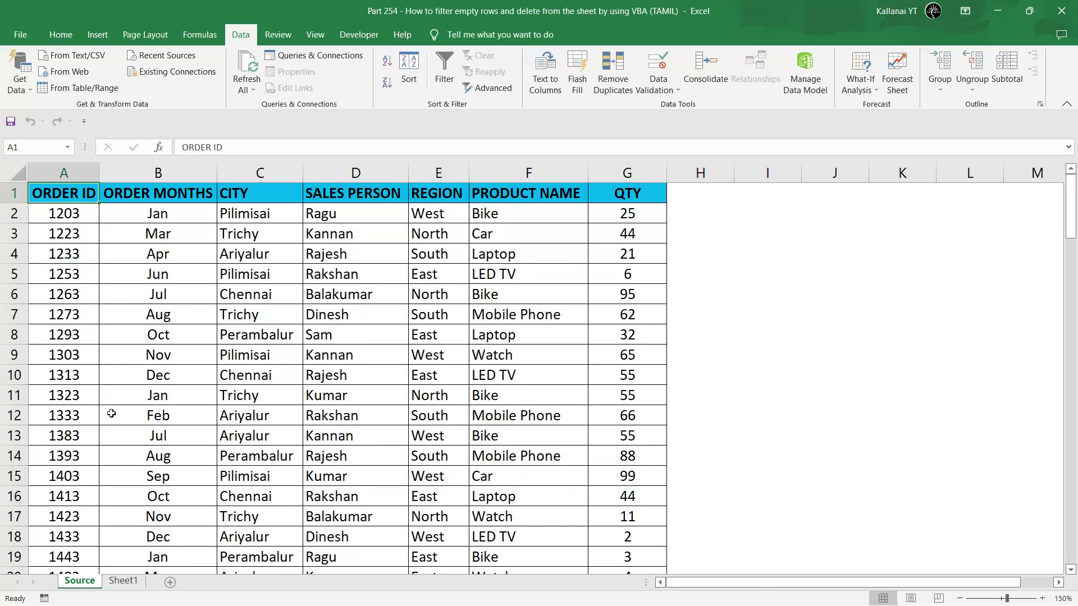
key(Right)
key(Left)
key(Down)
key(ctrl+Down)
key(ctrl+Home)
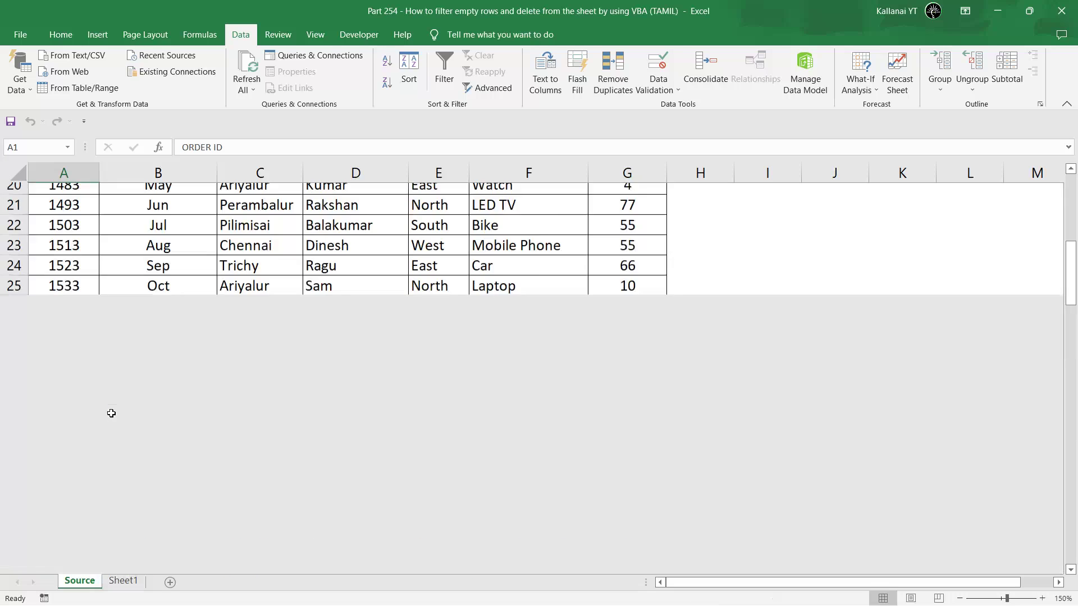
key(Right)
Turn on filters and confirm the CITY list contains no blank values
key(Right)
key(alt+a)
key(t)
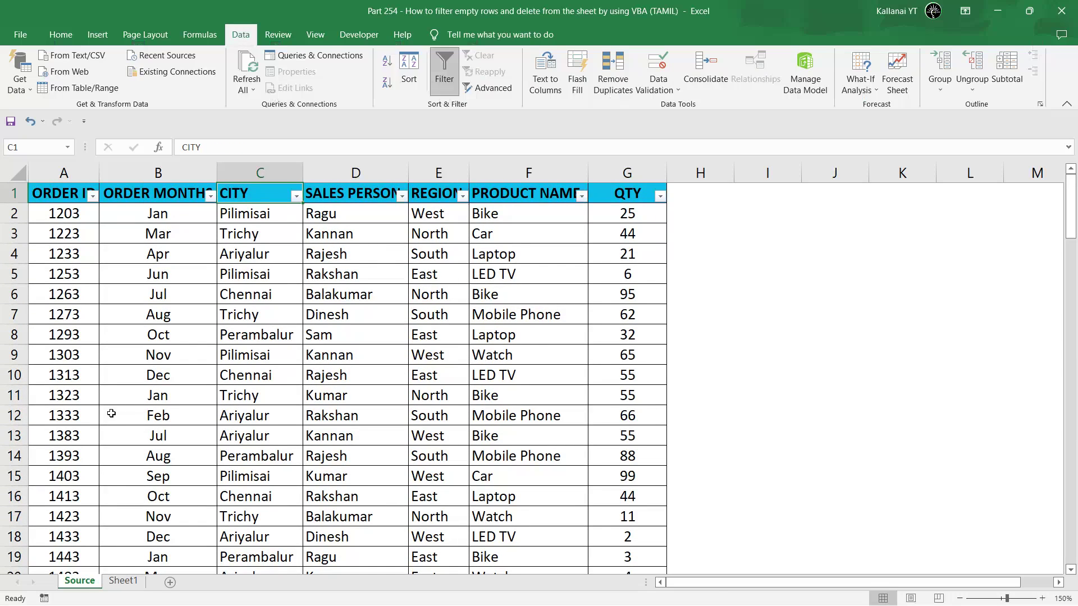
key(Right)
key(Left)
key(alt+Down)
key(Down)
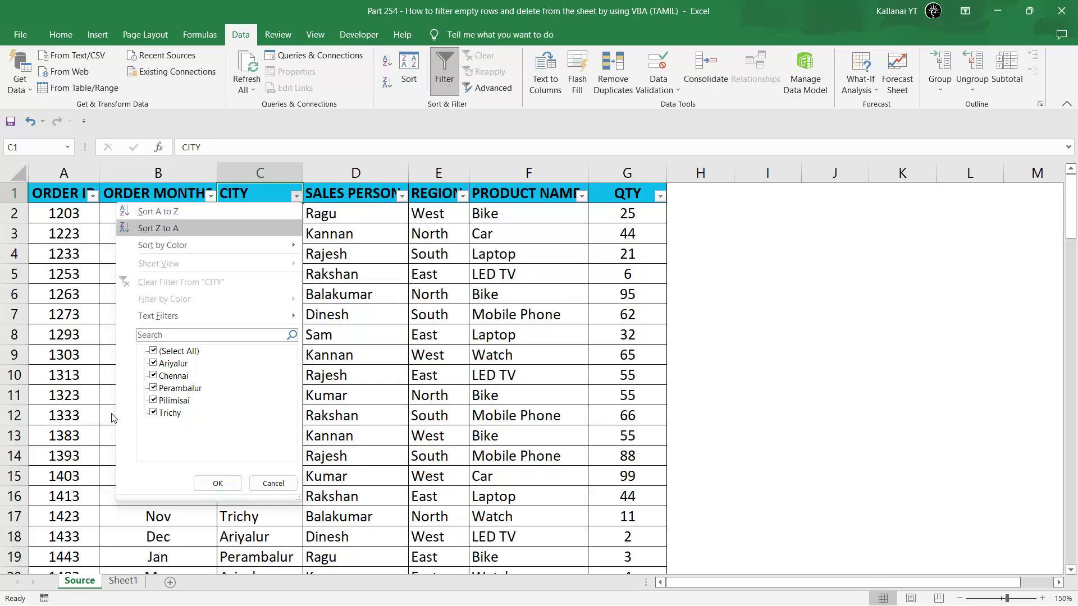
key(Tab)
key(Down)
key(Down)
key(Escape)
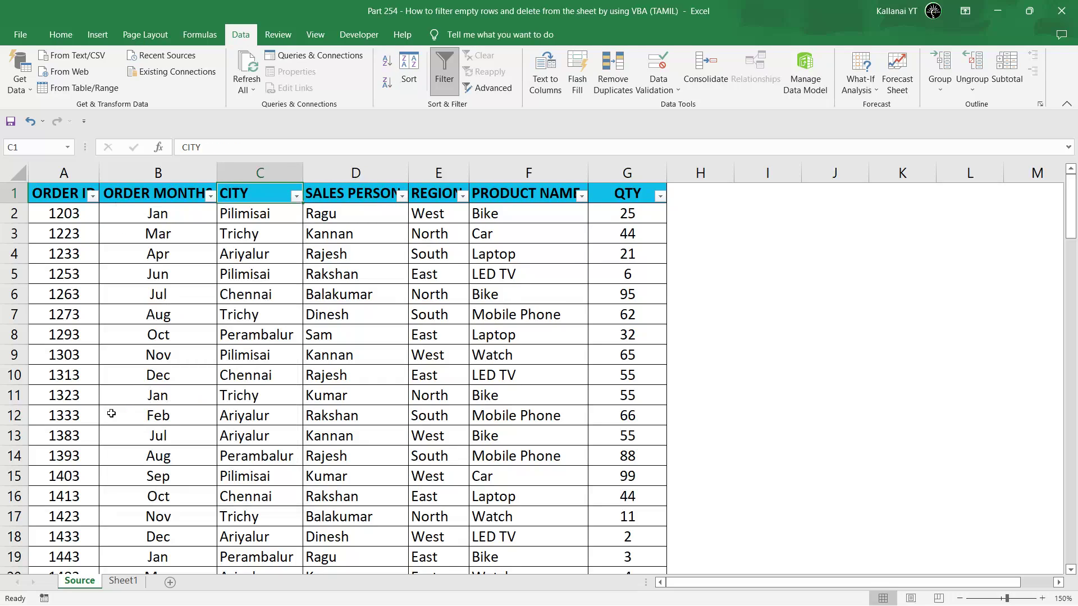
Browse the ORDER MONTHS value list, then turn the filter off
key(Left)
key(alt+Down)
key(Down)
key(Tab)
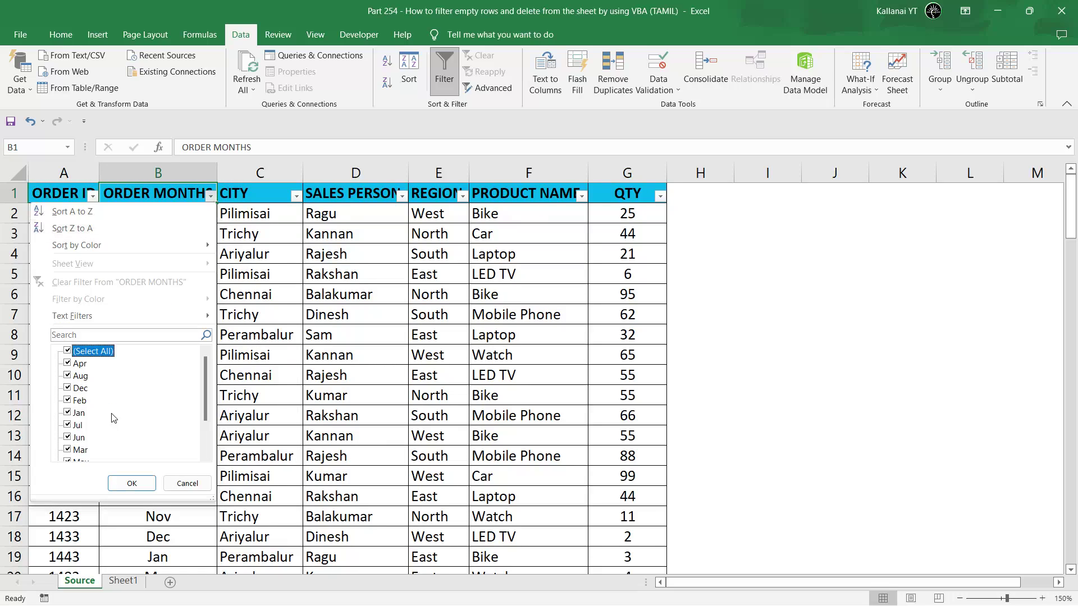
key(Down)
key(Down)
key(Down)
key(End)
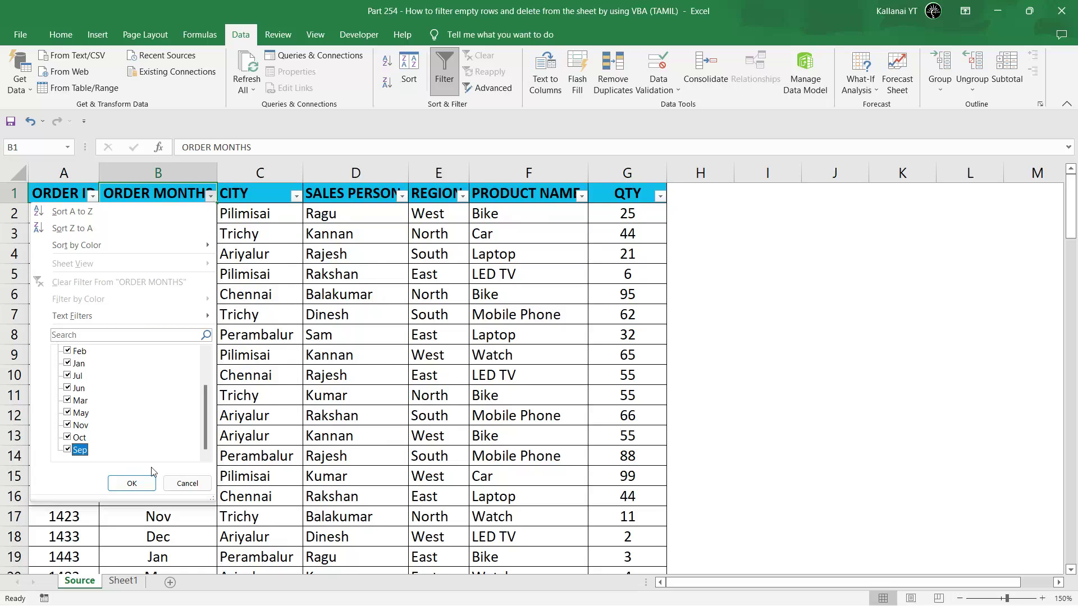
key(Escape)
key(alt+a)
Finish removing the filter and select the empty criteria value in the maximised code window
key(t)
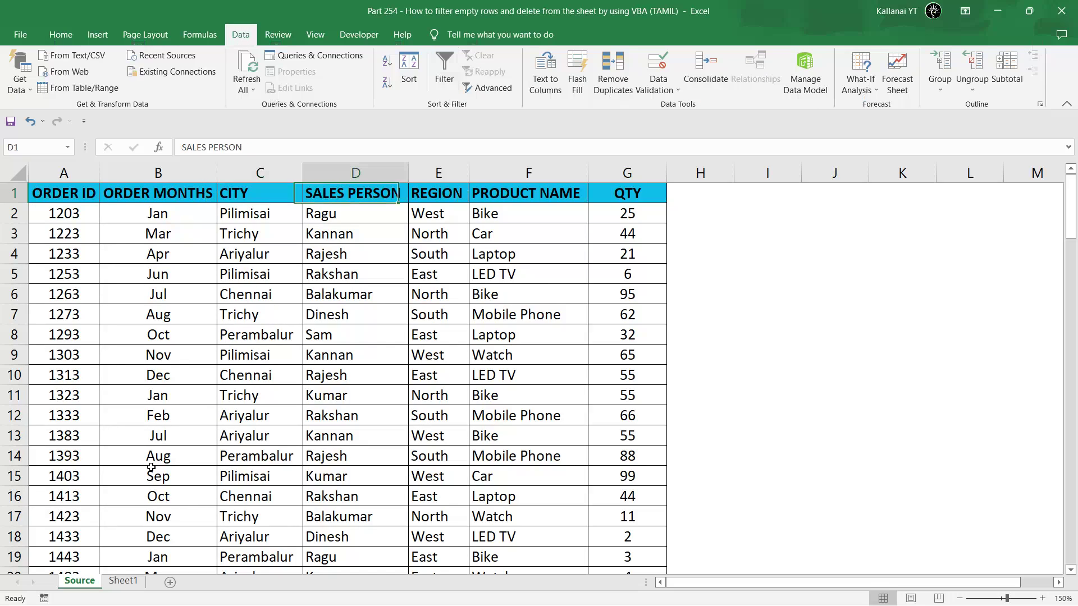
key(alt+F11)
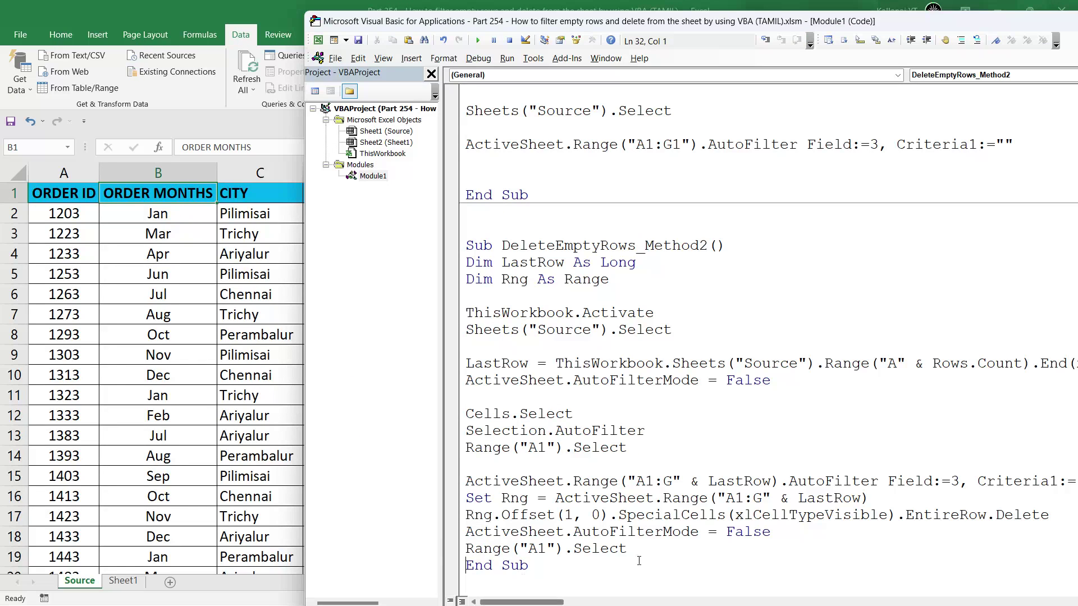
double_click(778, 23)
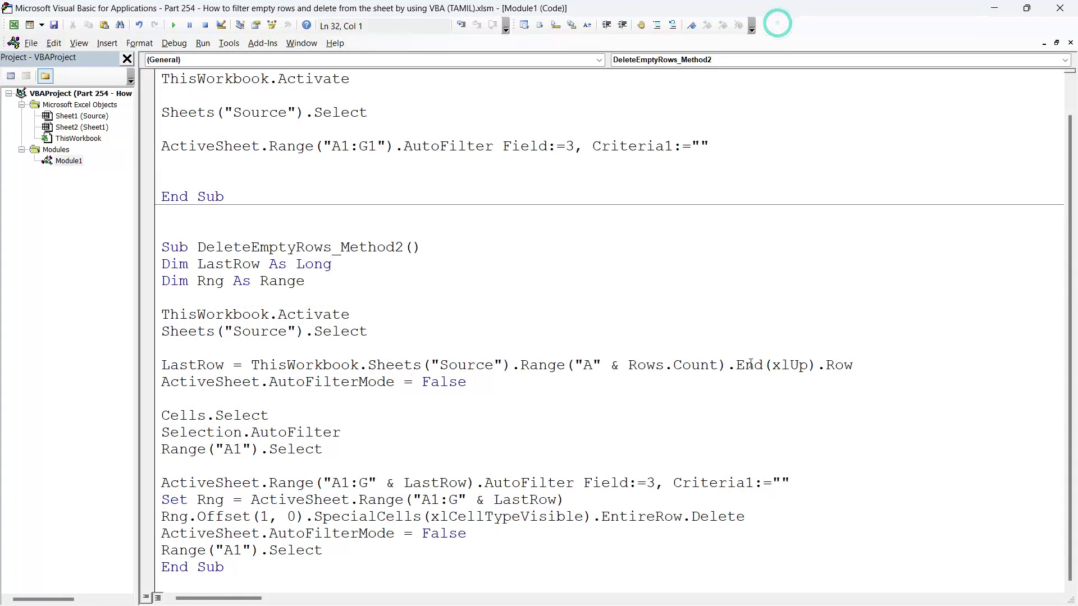
drag(797, 481, 772, 483)
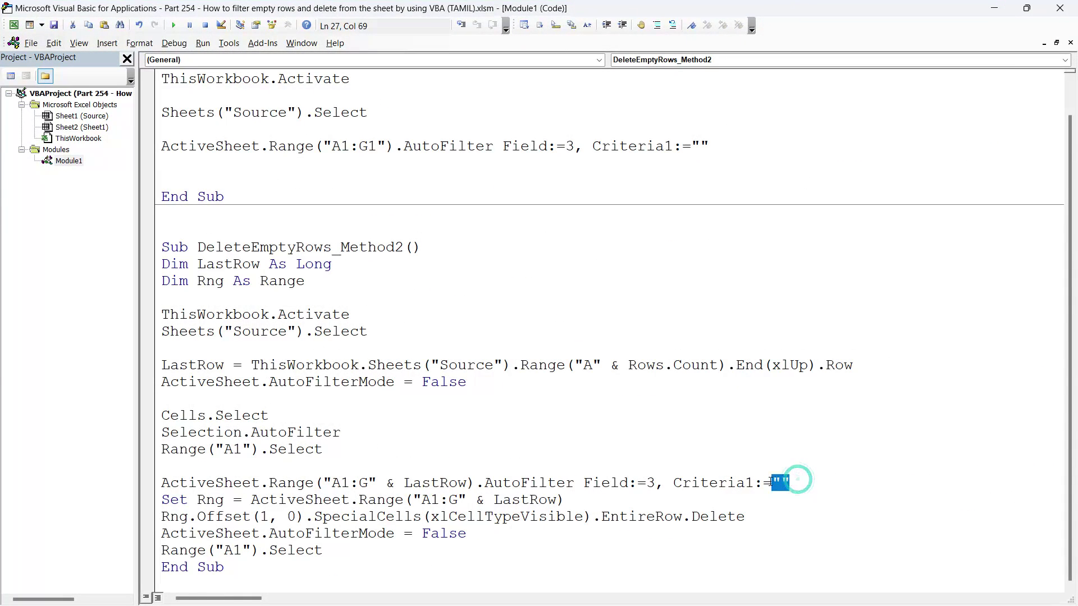
key(alt+F11)
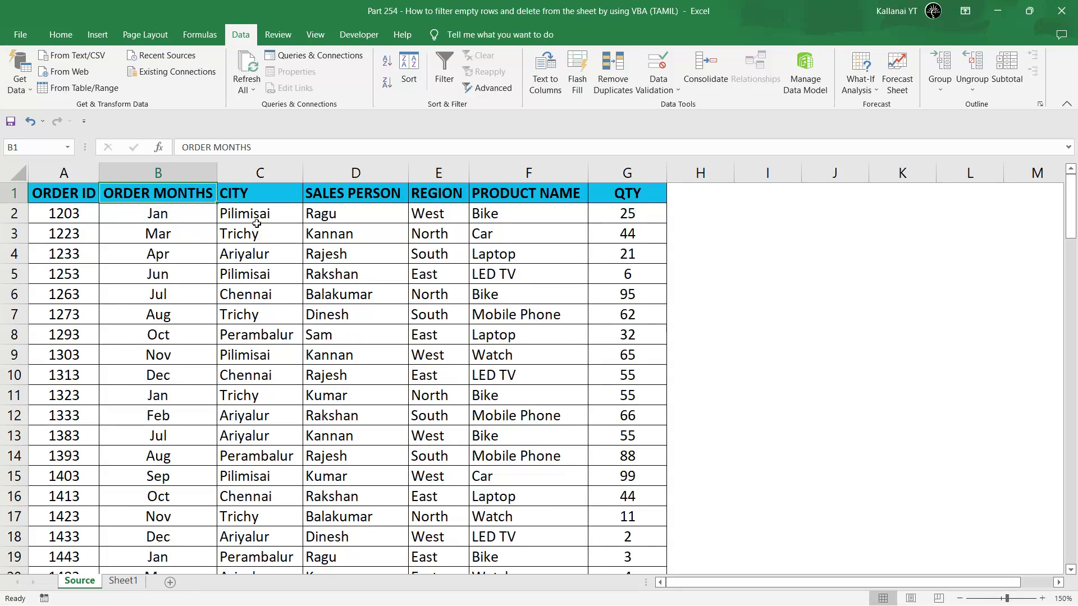
Filter the CITY column to show only Chennai rows
click(256, 222)
double_click(262, 191)
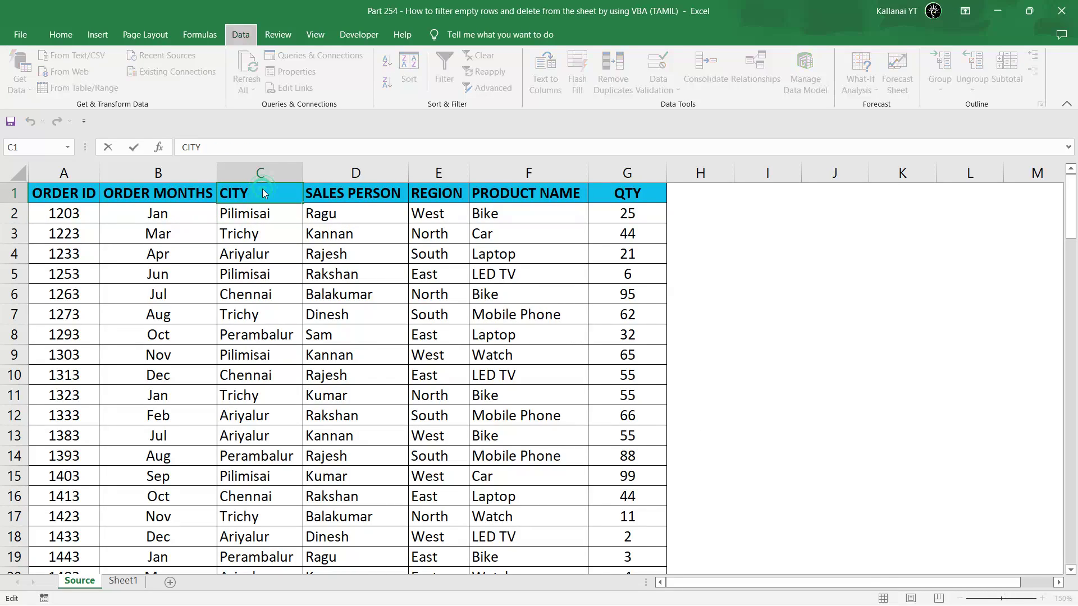
key(alt)
key(a)
key(t)
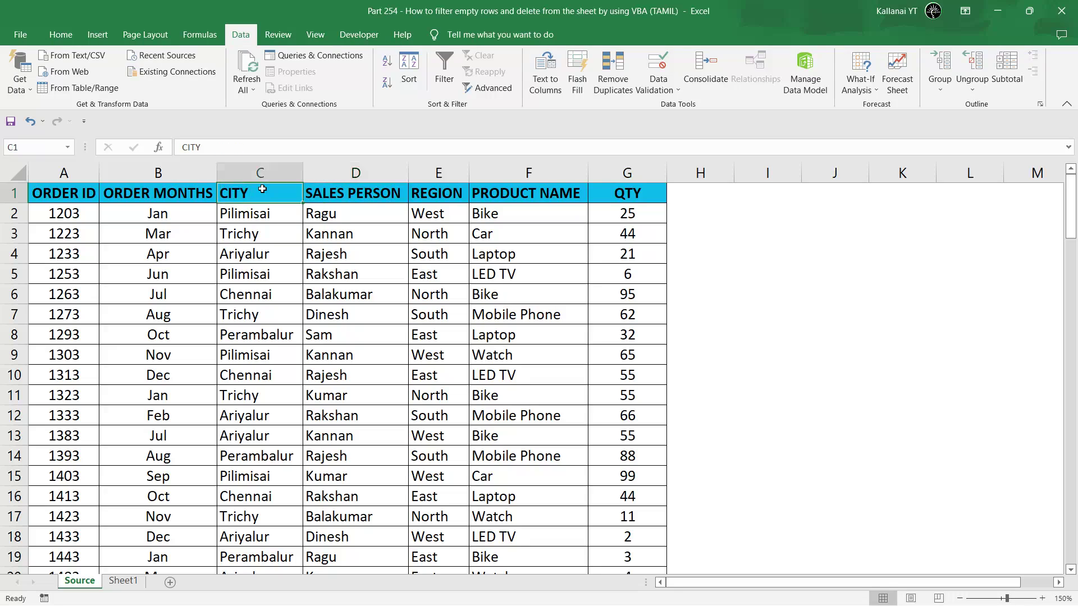
key(alt+Down)
key(Down)
key(Down)
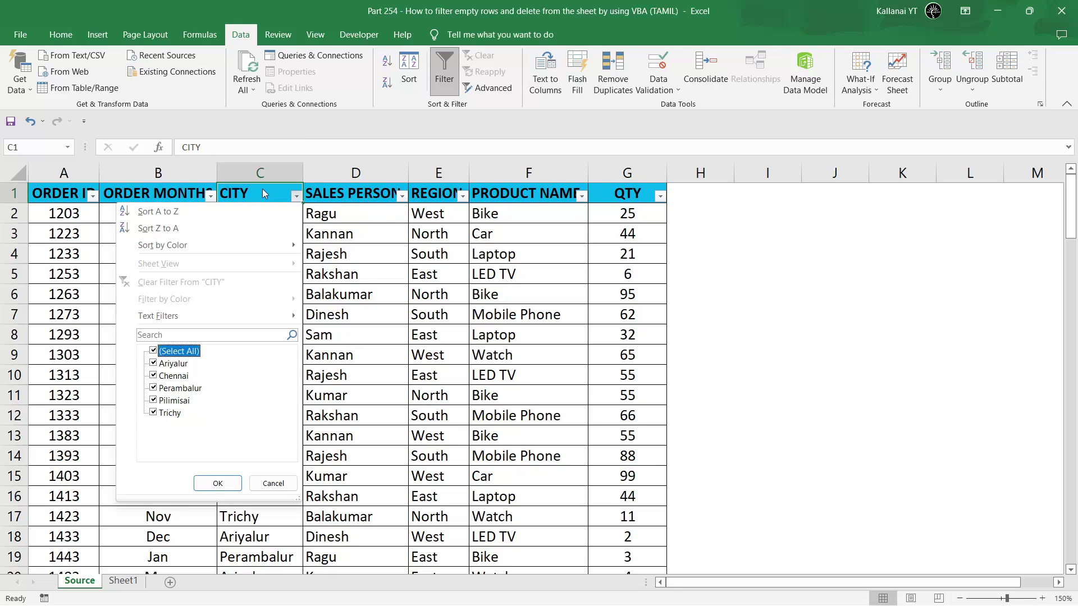
key(space)
key(Down)
key(Down)
key(space)
key(Return)
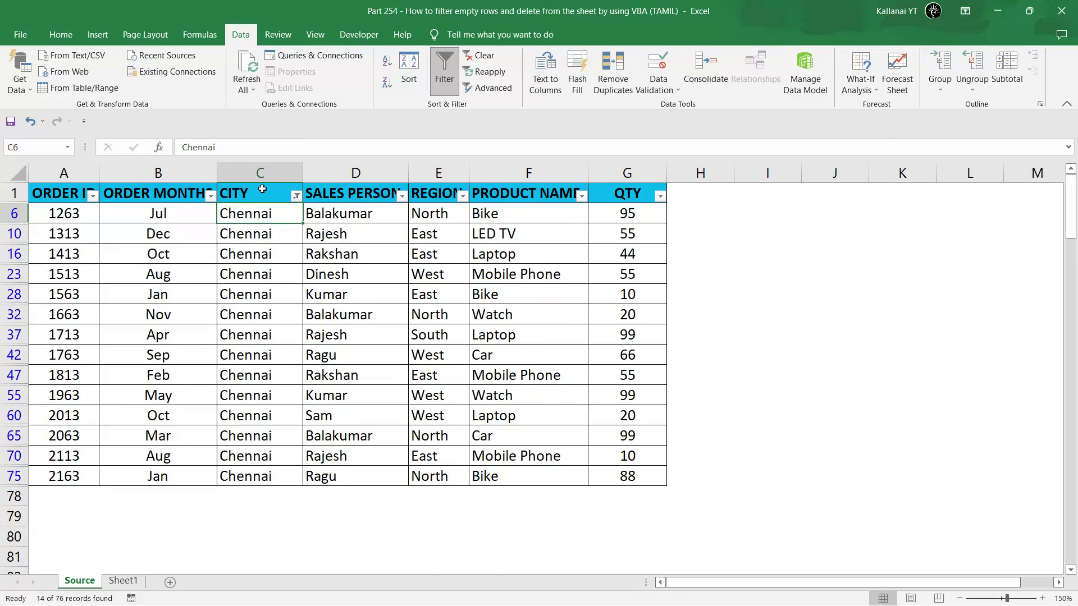
key(alt+F11)
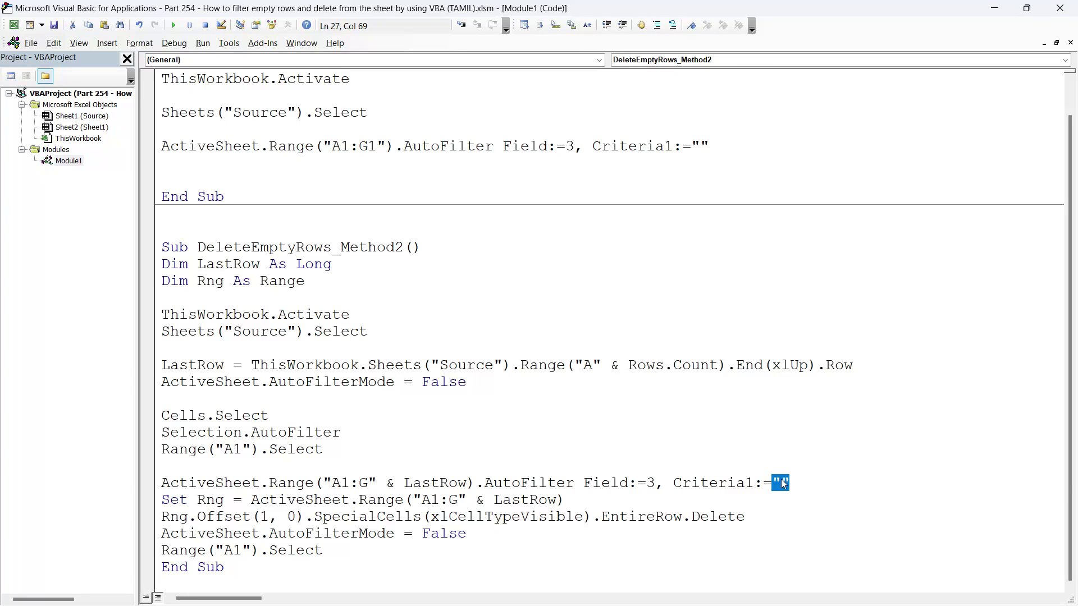
Type Chennai as the Criteria1 value on the Field:=3 AutoFilter line
click(781, 483)
text(Chen)
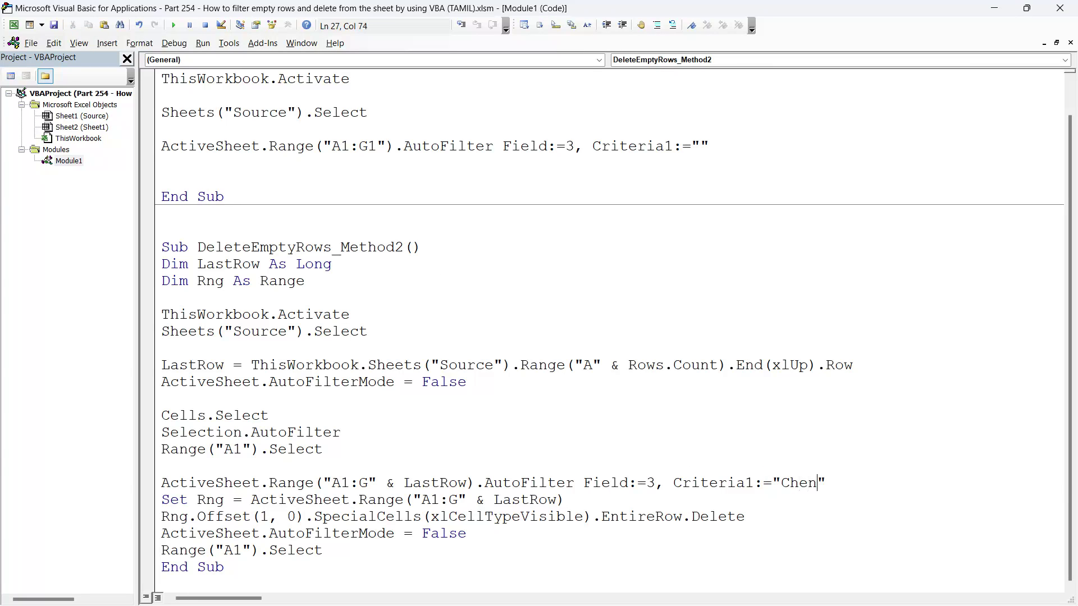
text(nai)
click(566, 499)
drag(860, 483, 270, 484)
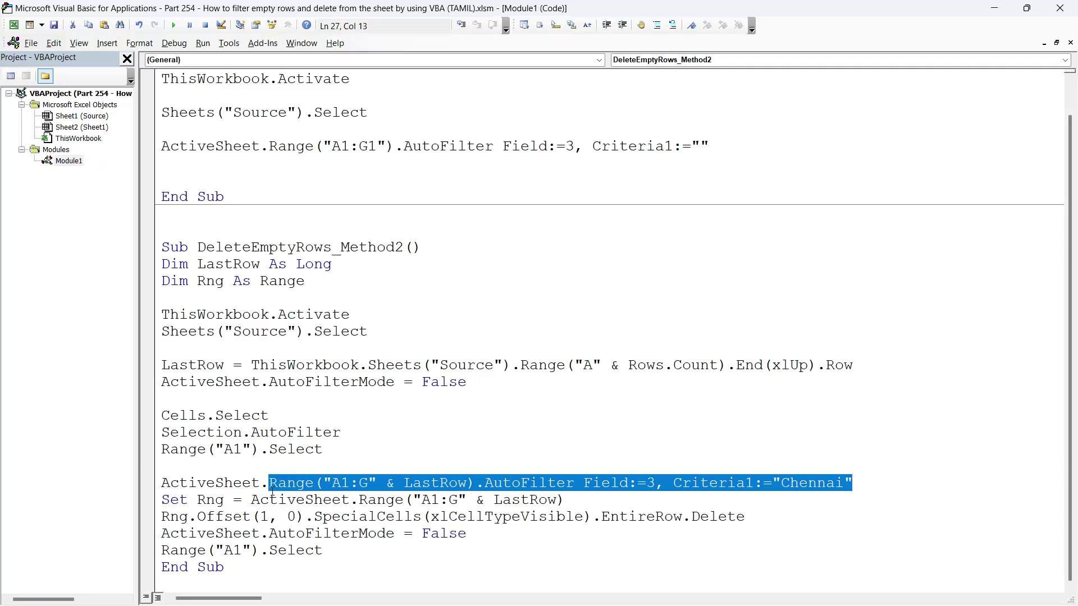
click(438, 517)
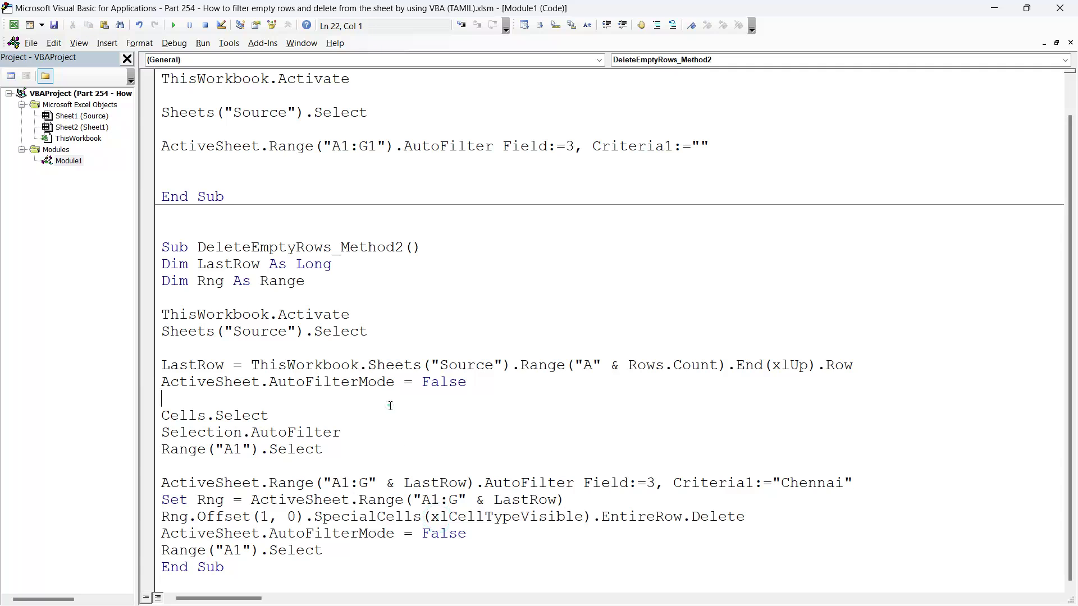
key(F5)
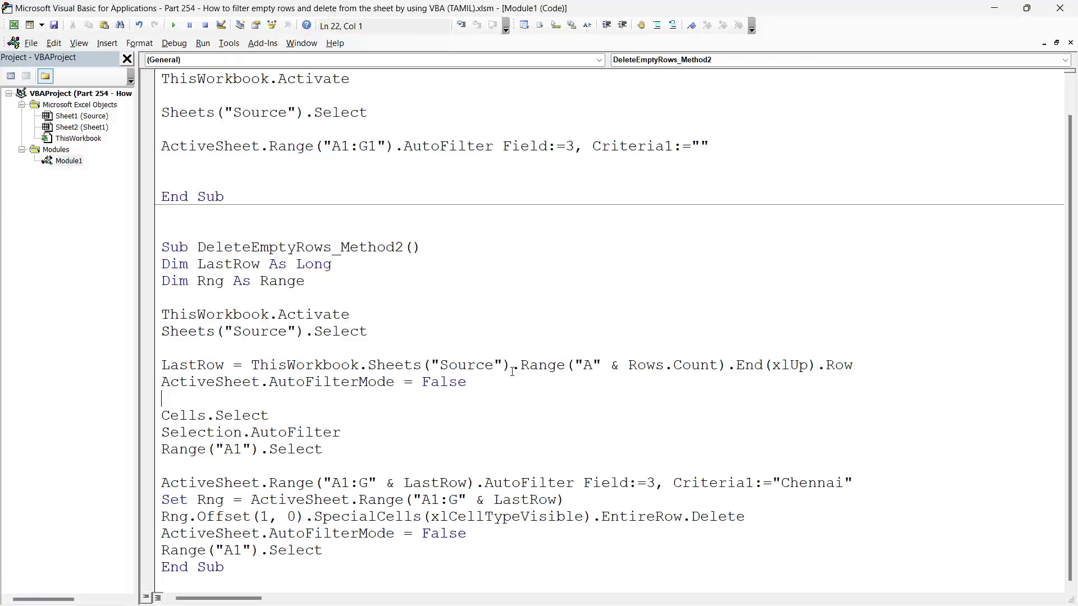
click(574, 330)
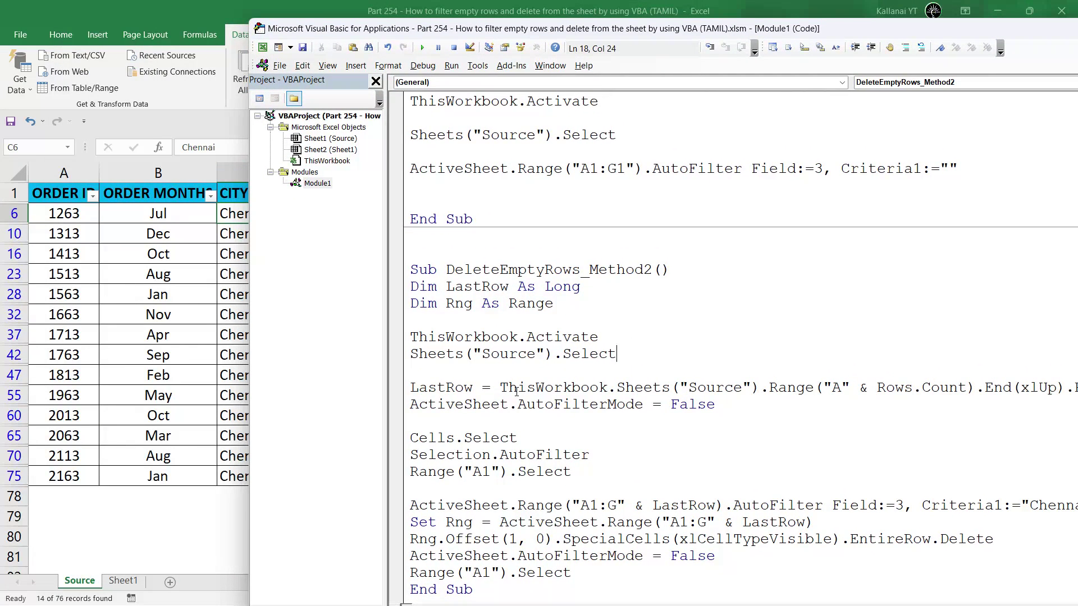
Step through DeleteEmptyRows_Method2 line by line, deleting the visible Chennai rows and removing the filter
key(F8)
key(F8)
key(F8)
key(F8)
key(F8)
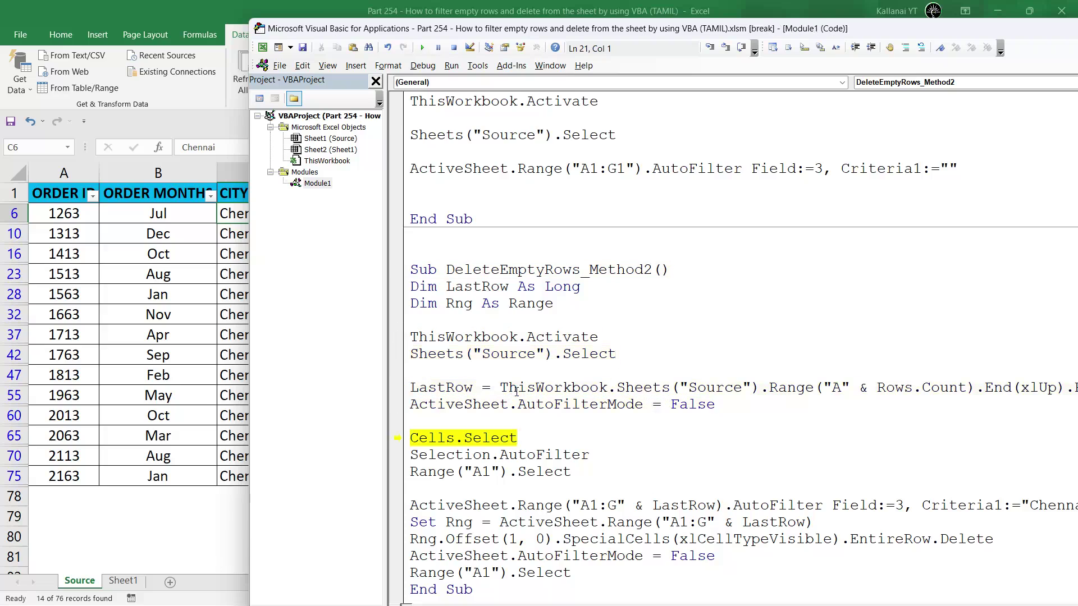
key(F8)
key(F8)
key(F8)
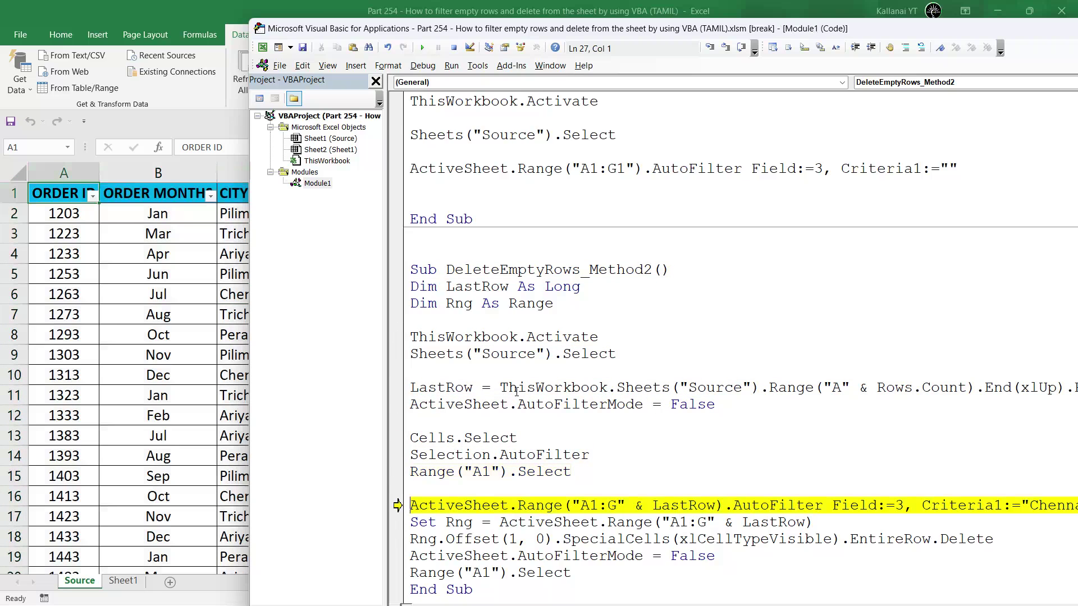
key(F8)
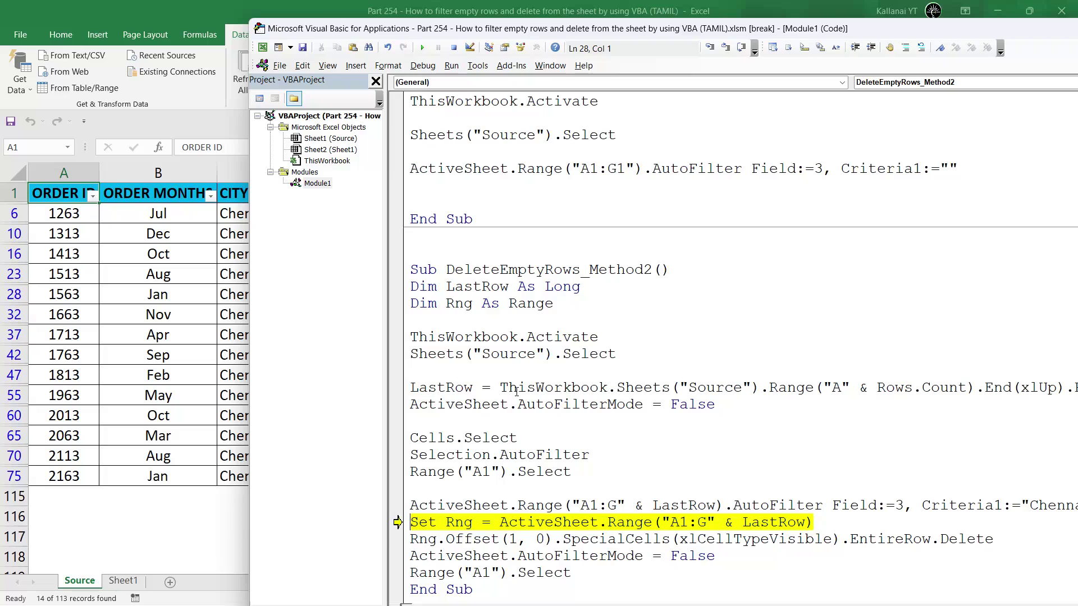
key(F8)
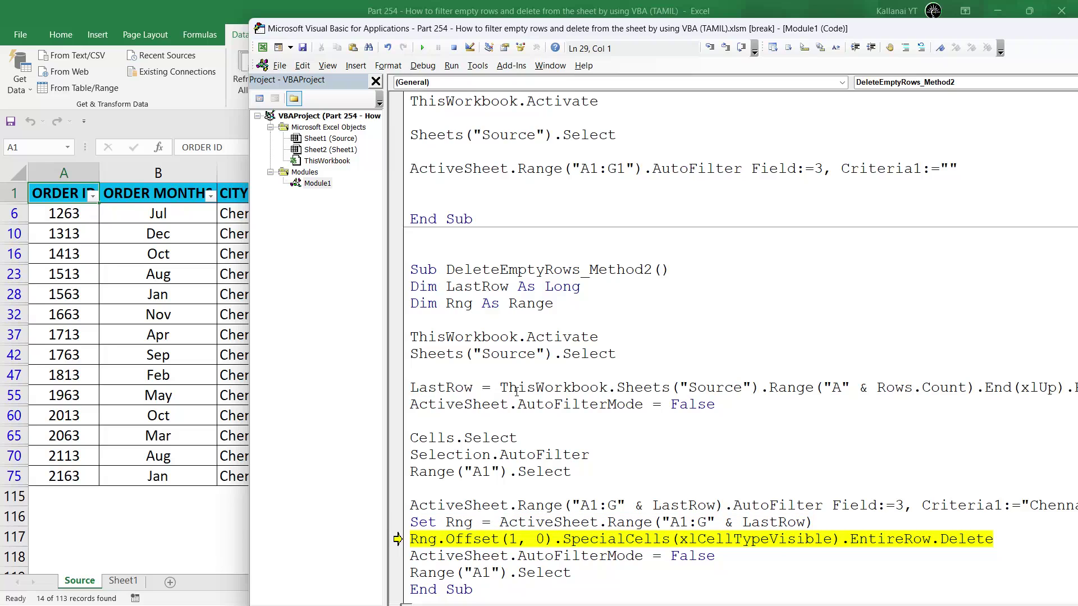
key(F8)
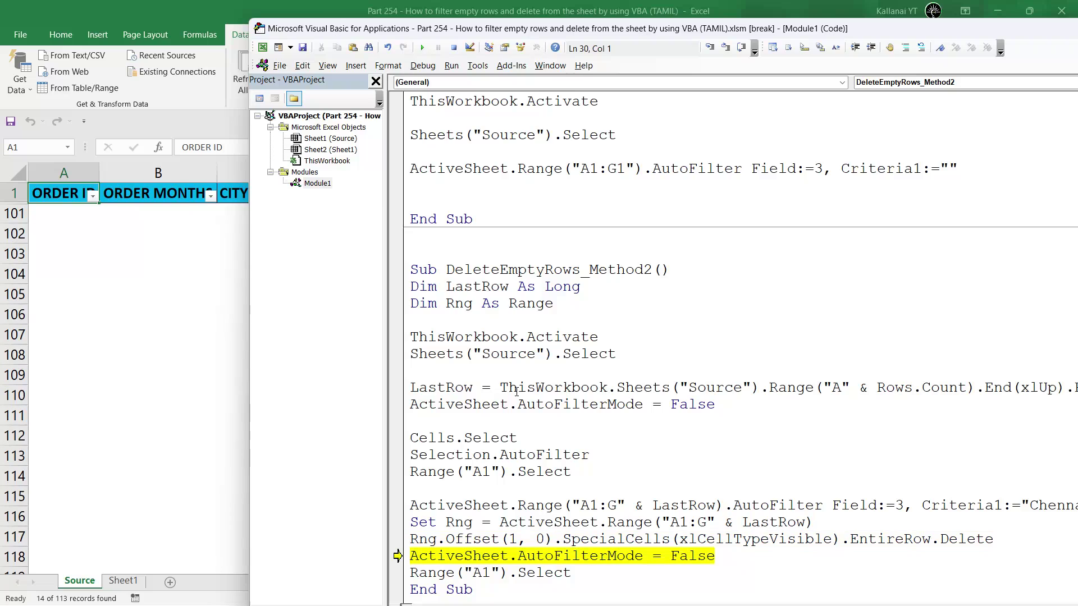
key(F8)
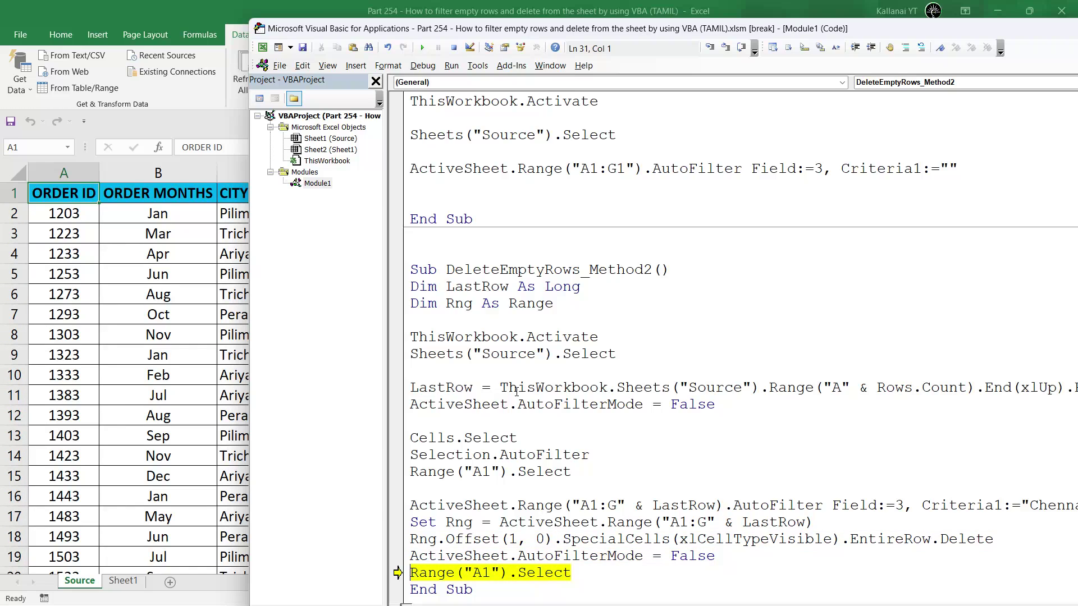
key(F8)
key(F8)
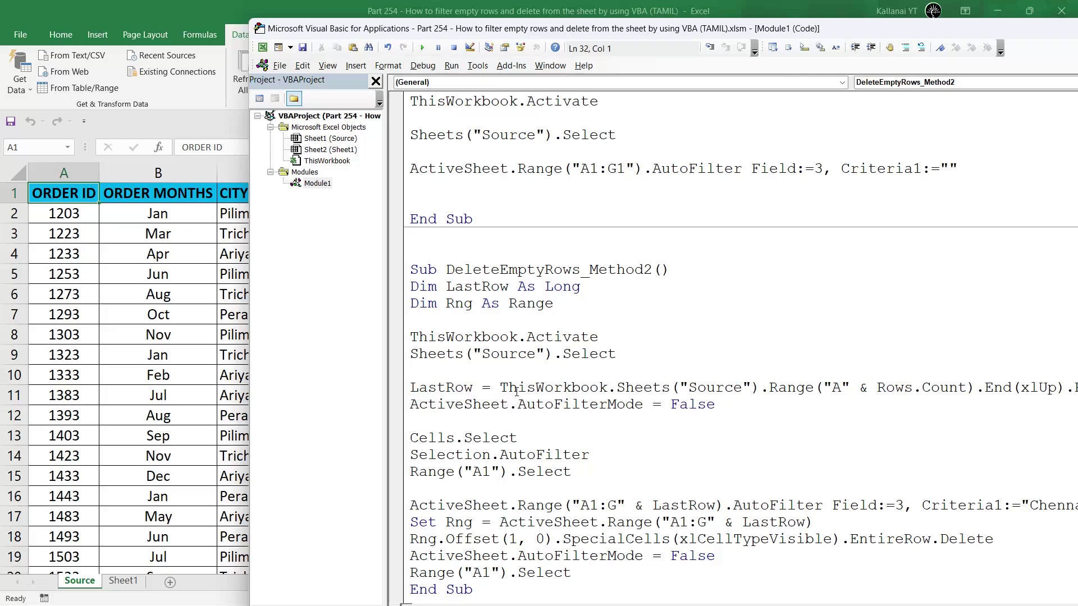
On the Source sheet, filter the CITY column to confirm Chennai is gone from its list
key(alt+F11)
key(Right)
key(Right)
key(alt+a)
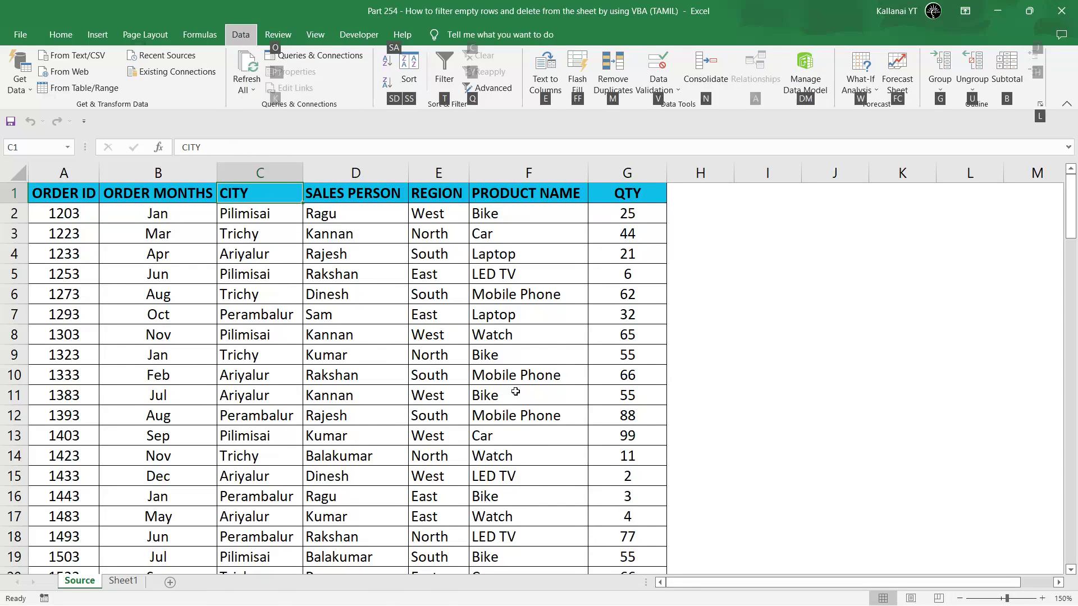
key(t)
key(alt+Down)
key(Down)
key(Down)
key(Down)
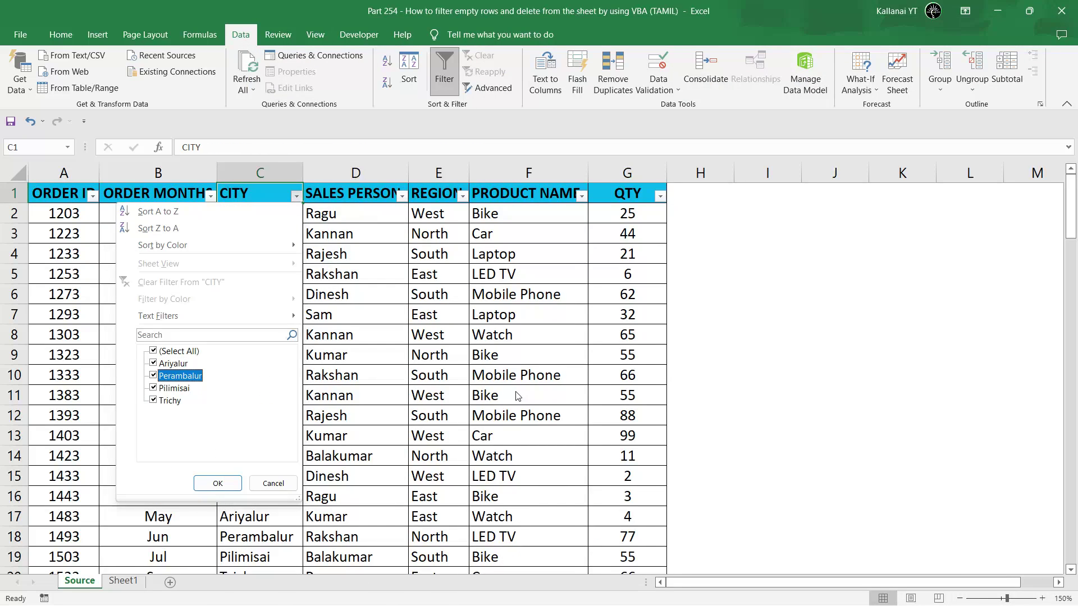
key(Escape)
Turn the filter off, return to cell A1, and go back to the VBA editor
key(alt+a)
key(t)
key(Right)
key(Left)
key(Left)
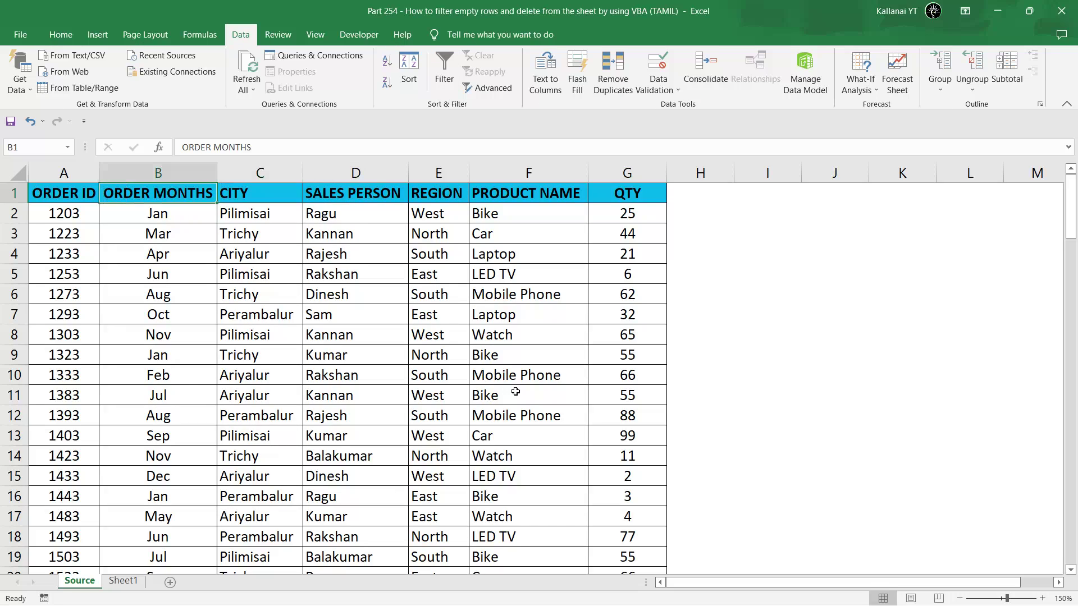
key(Left)
key(alt+F11)
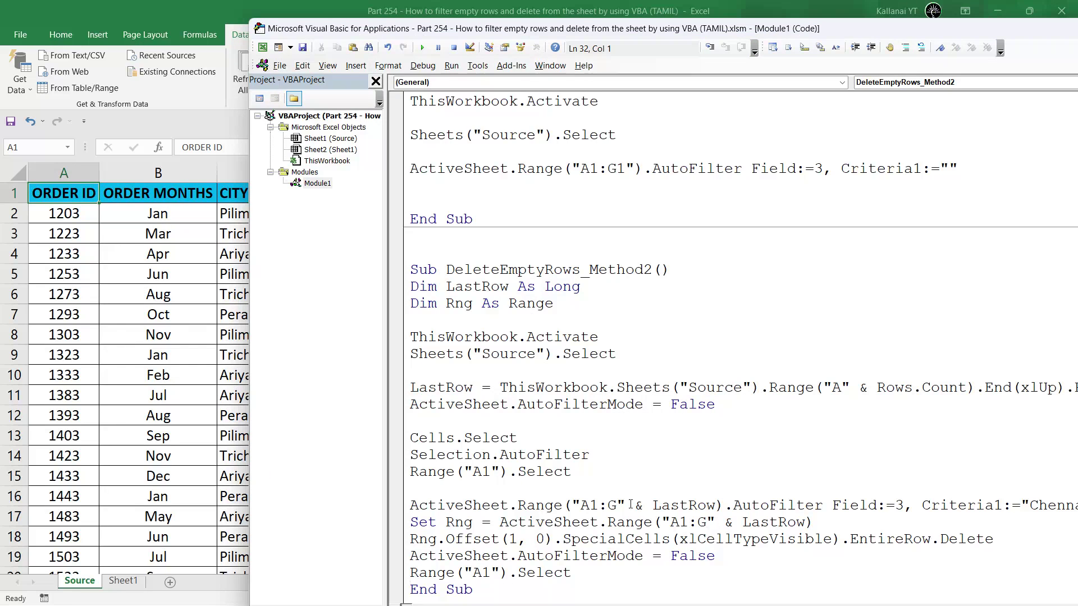
Maximize the code window and highlight the body of DeleteEmptyRows_Method1
click(599, 443)
double_click(697, 28)
click(558, 337)
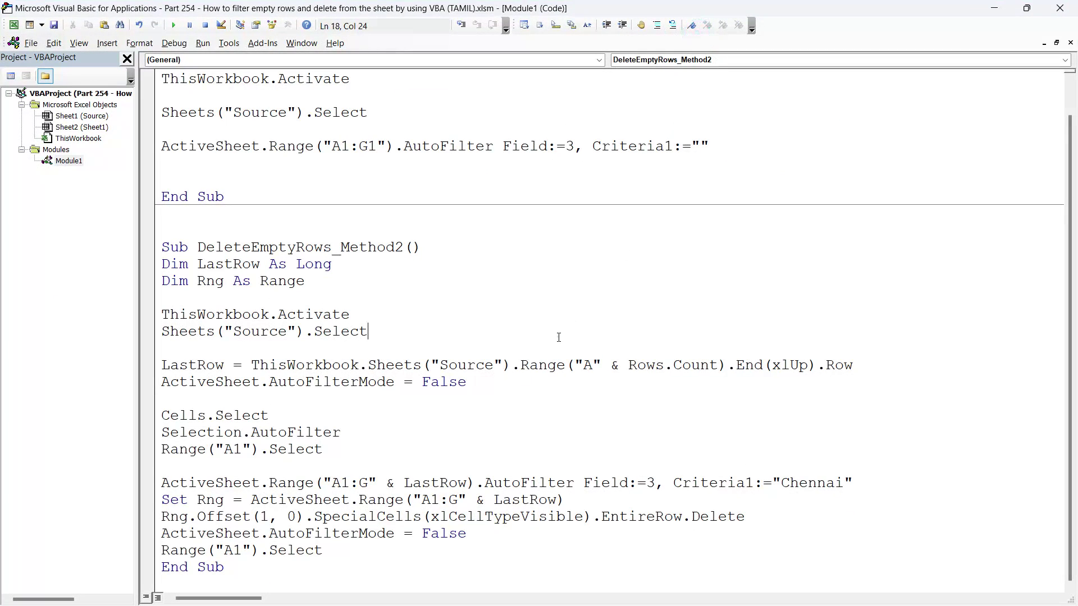
click(384, 147)
key(Up)
key(Up)
key(Up)
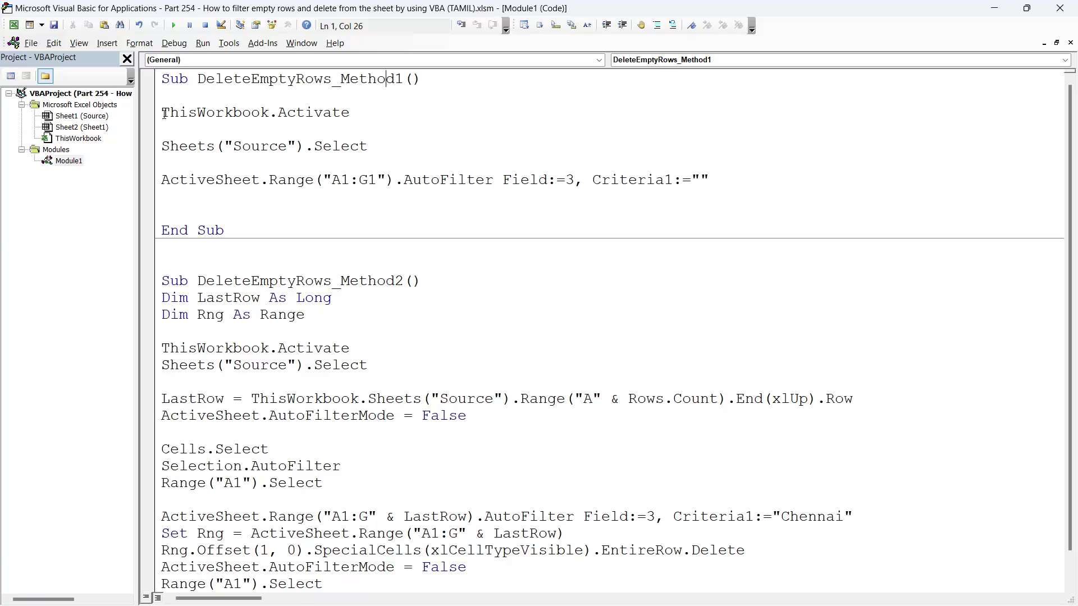
drag(164, 114, 725, 186)
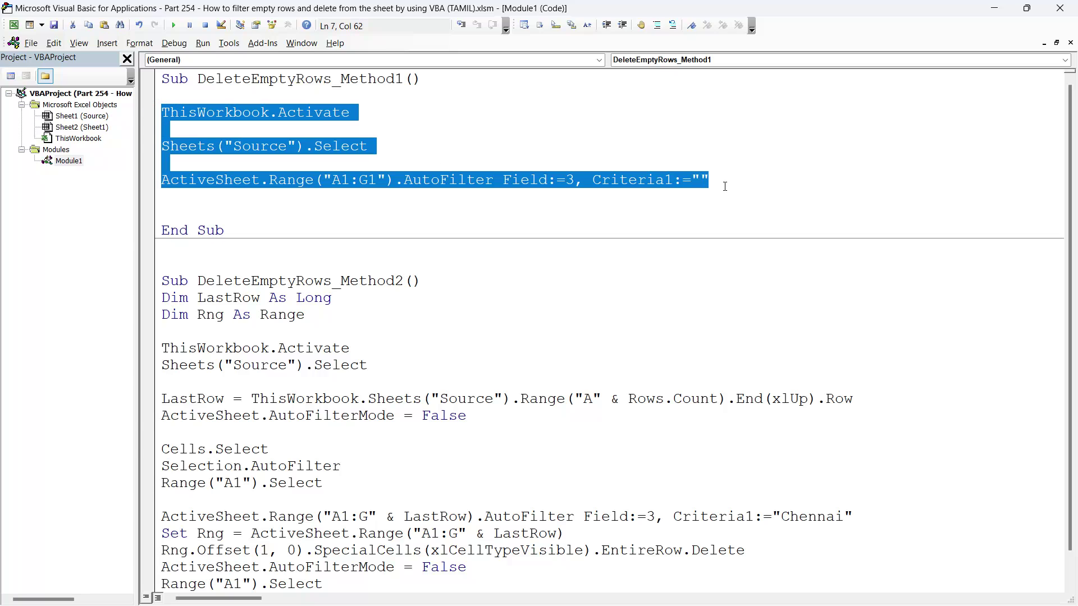
click(302, 348)
Highlight the entire DeleteEmptyRows_Method2 sub, including its Selection.AutoFilter line, for review
click(287, 364)
key(ctrl+End)
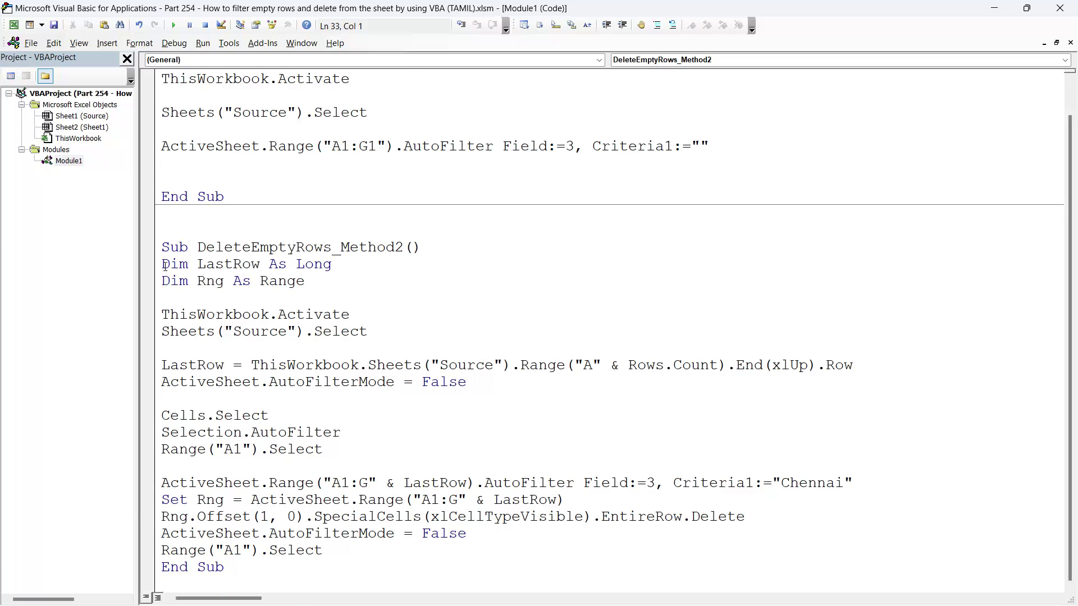
drag(164, 247, 270, 569)
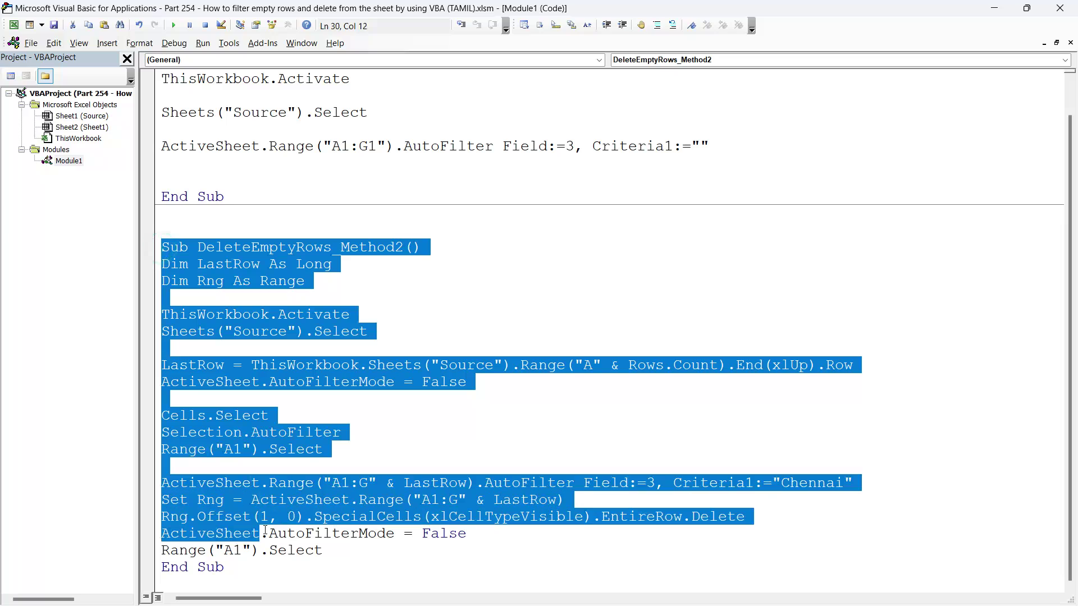
double_click(270, 570)
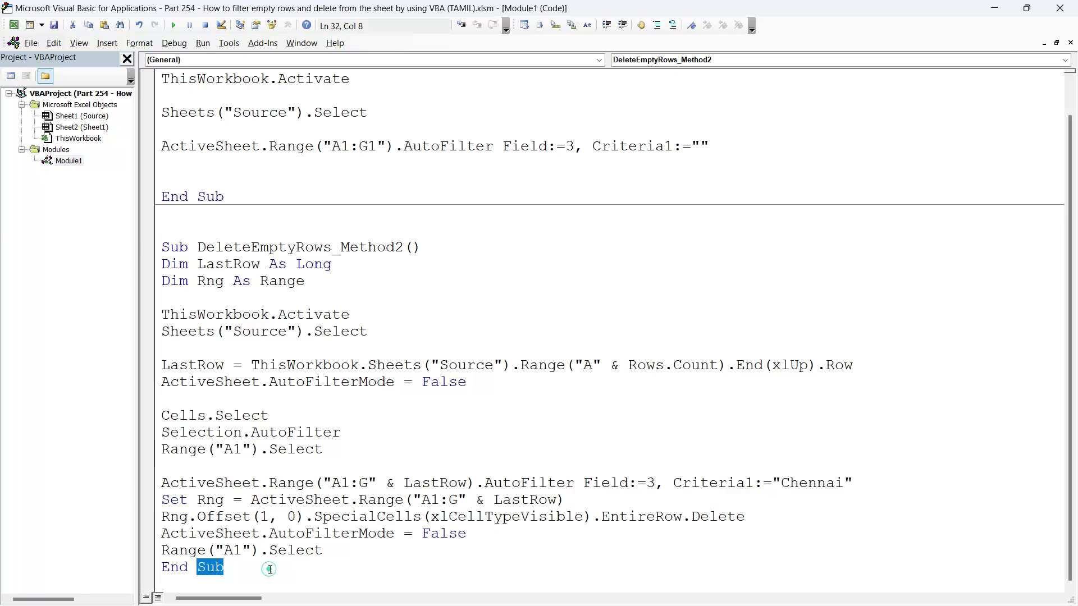
click(399, 459)
click(344, 433)
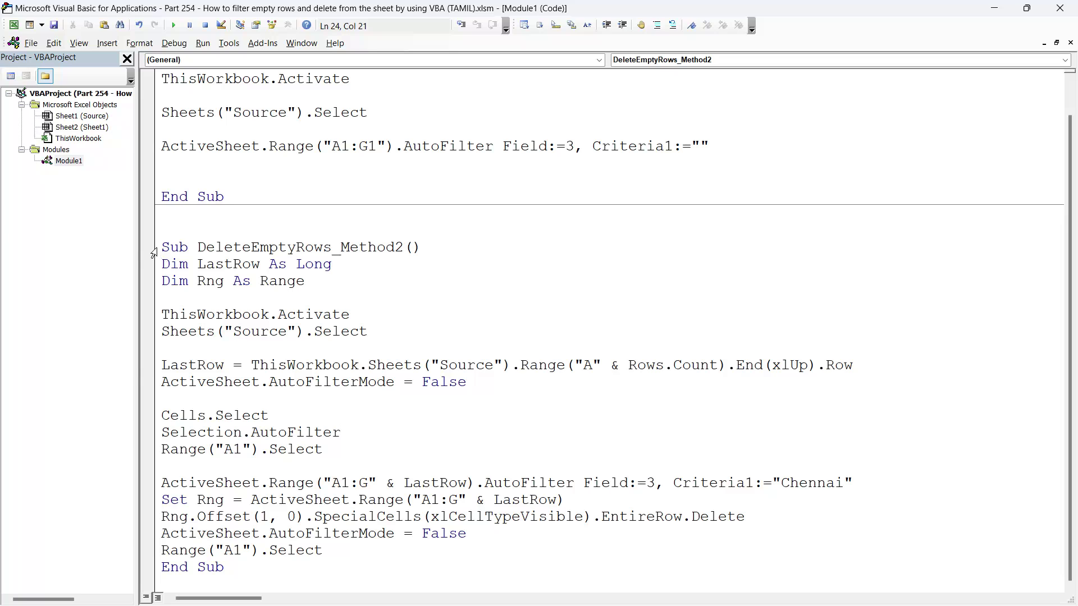
drag(162, 248, 346, 572)
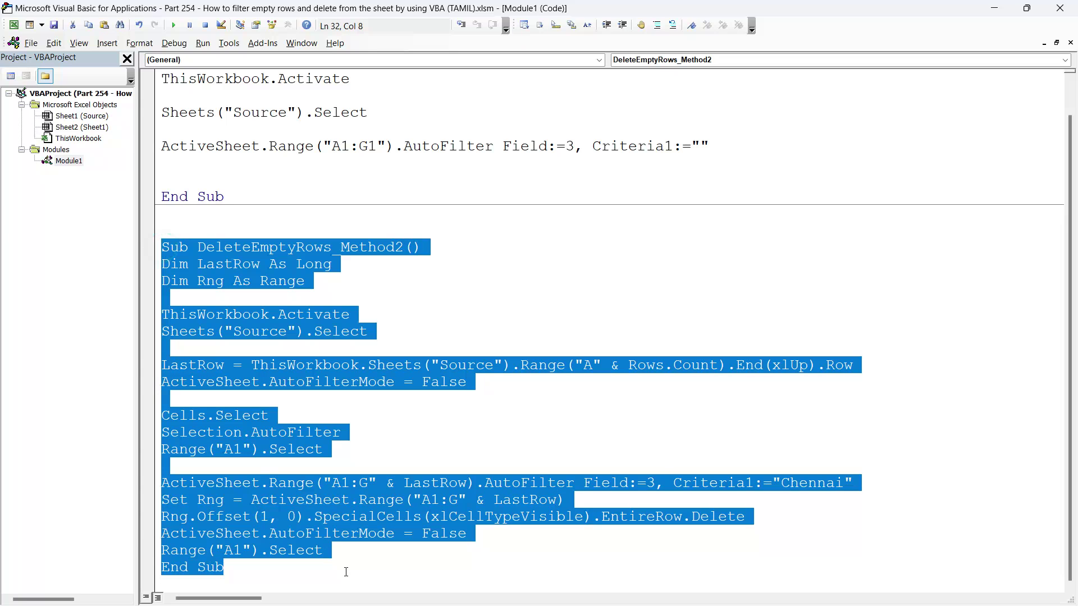